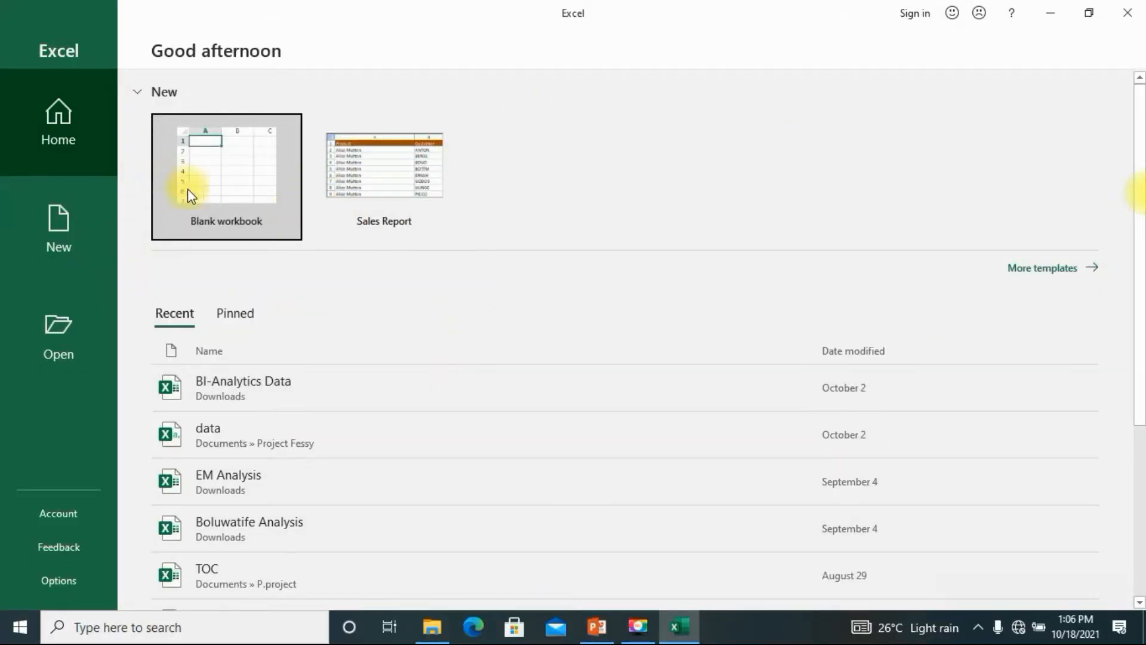
Step: Start a new blank workbook and close the Get Genuine Office warning banner
{"action": "left_click", "coordinate": [214, 177]}
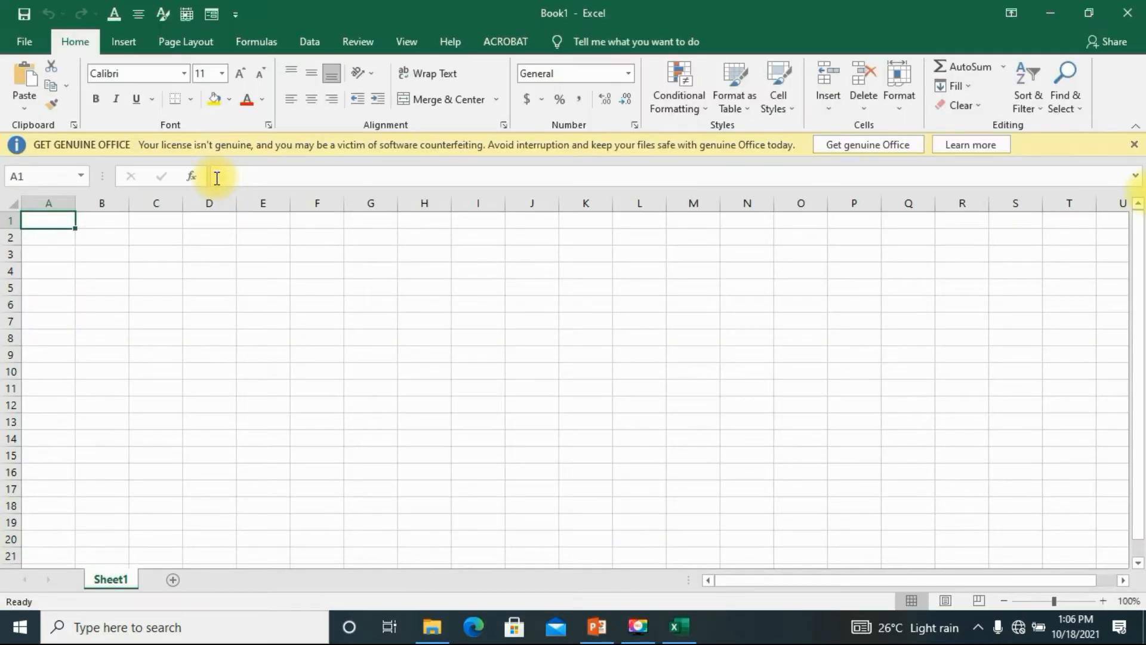
{"action": "left_click", "coordinate": [1133, 144]}
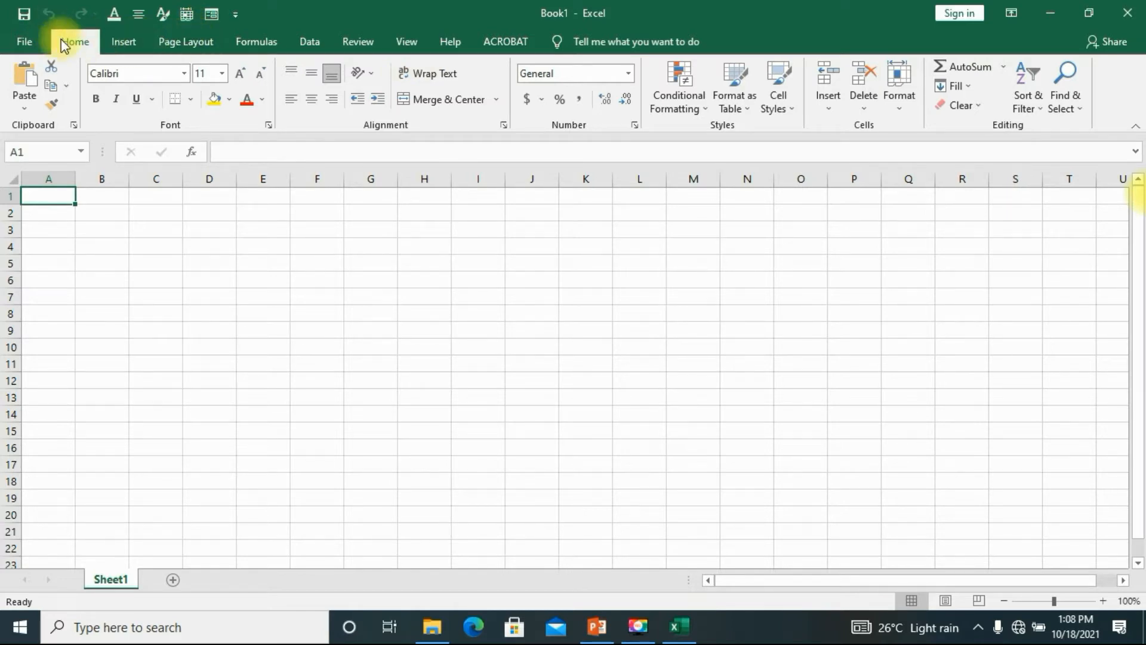
{"action": "left_click", "coordinate": [131, 45]}
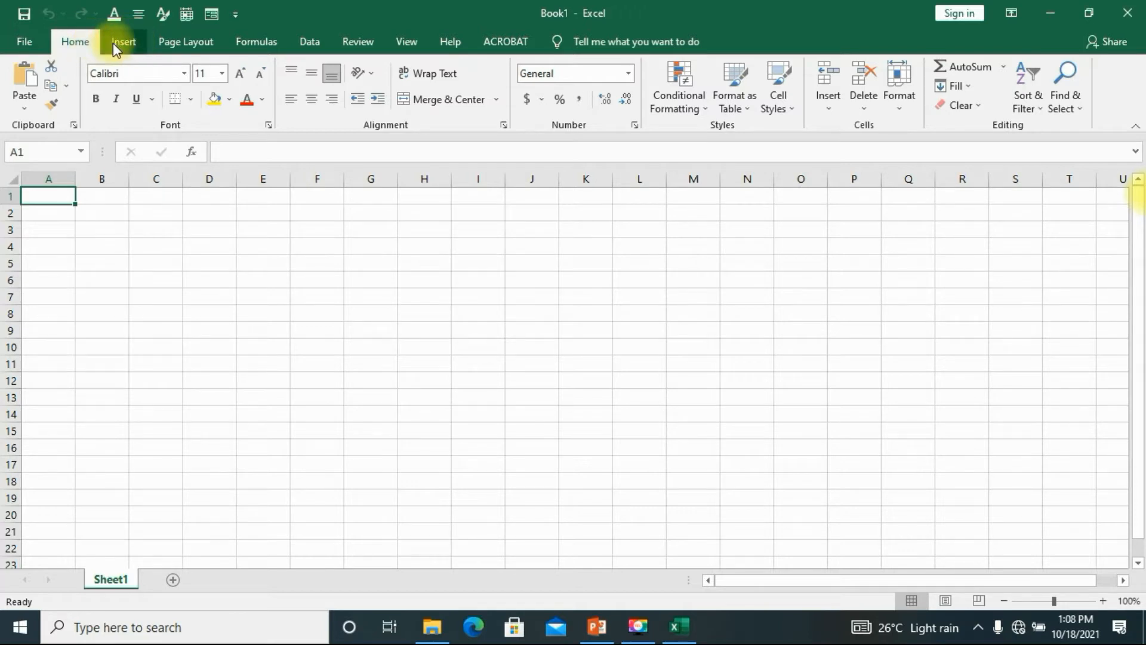
{"action": "left_click", "coordinate": [134, 45]}
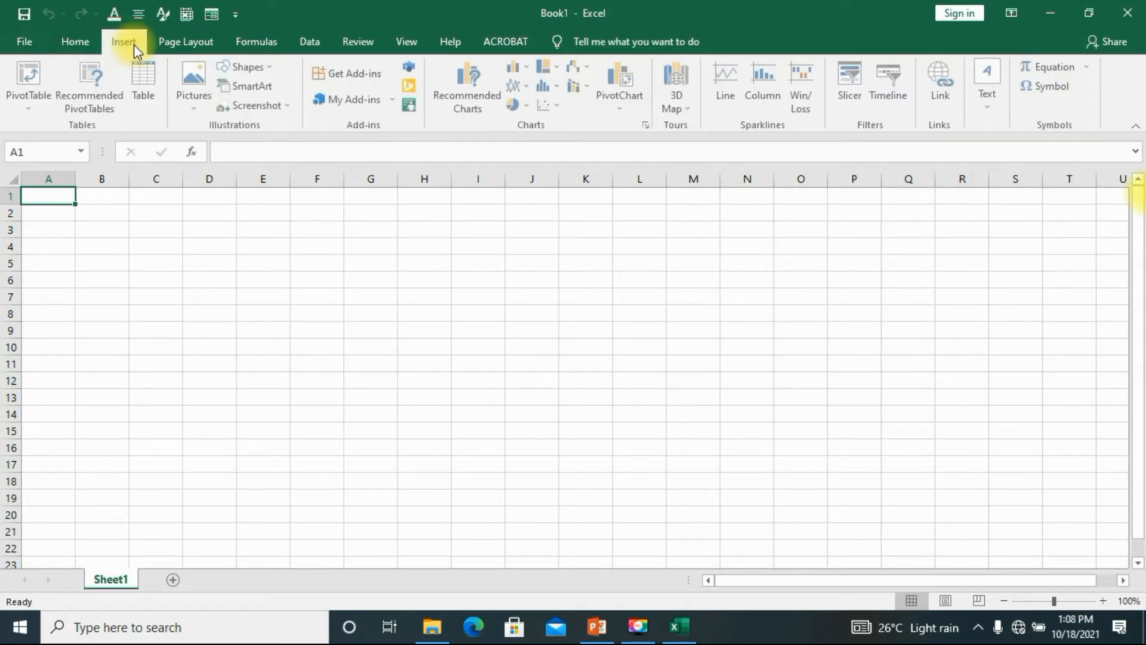
{"action": "left_click", "coordinate": [83, 47]}
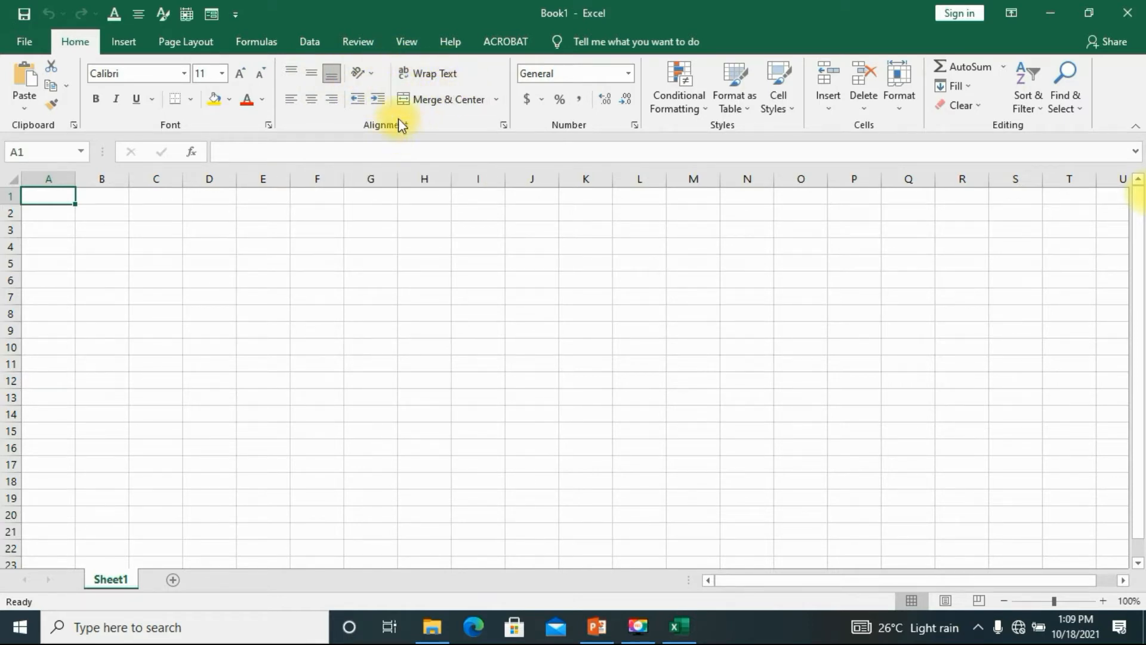
{"action": "left_click", "coordinate": [275, 46]}
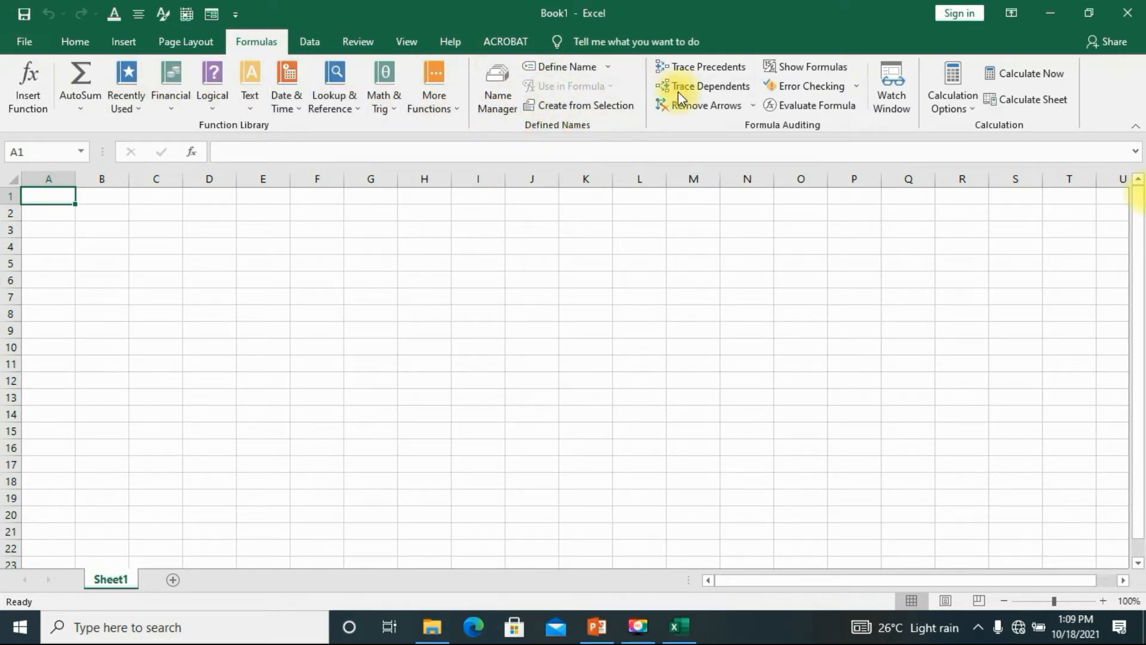
{"action": "left_click", "coordinate": [65, 42]}
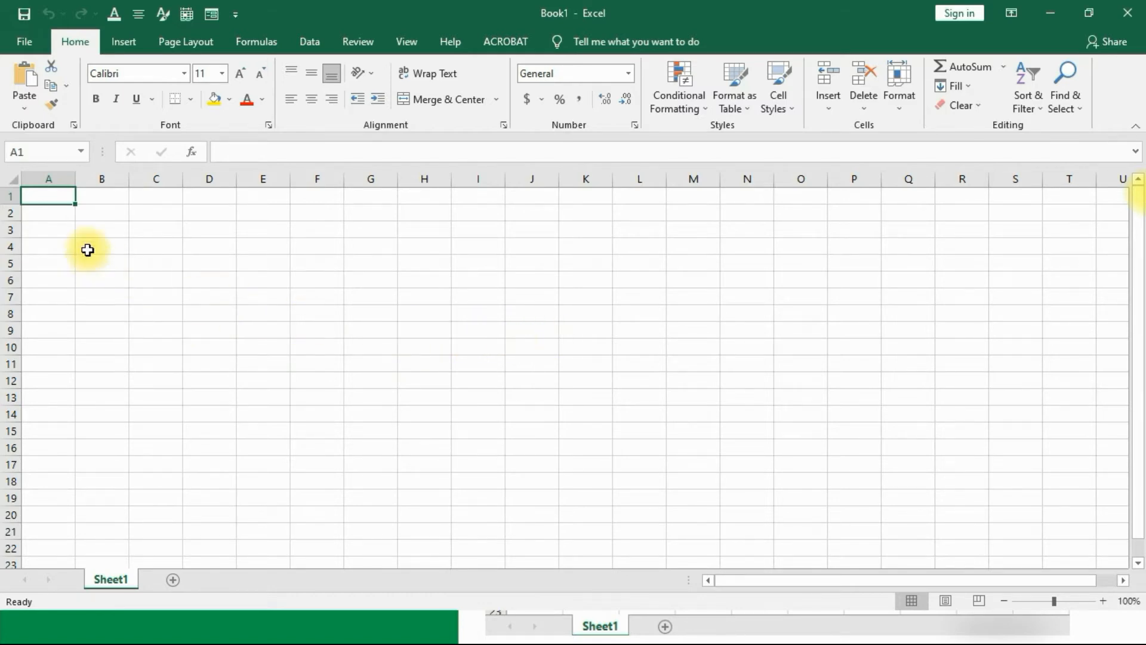
{"action": "left_click", "coordinate": [237, 14]}
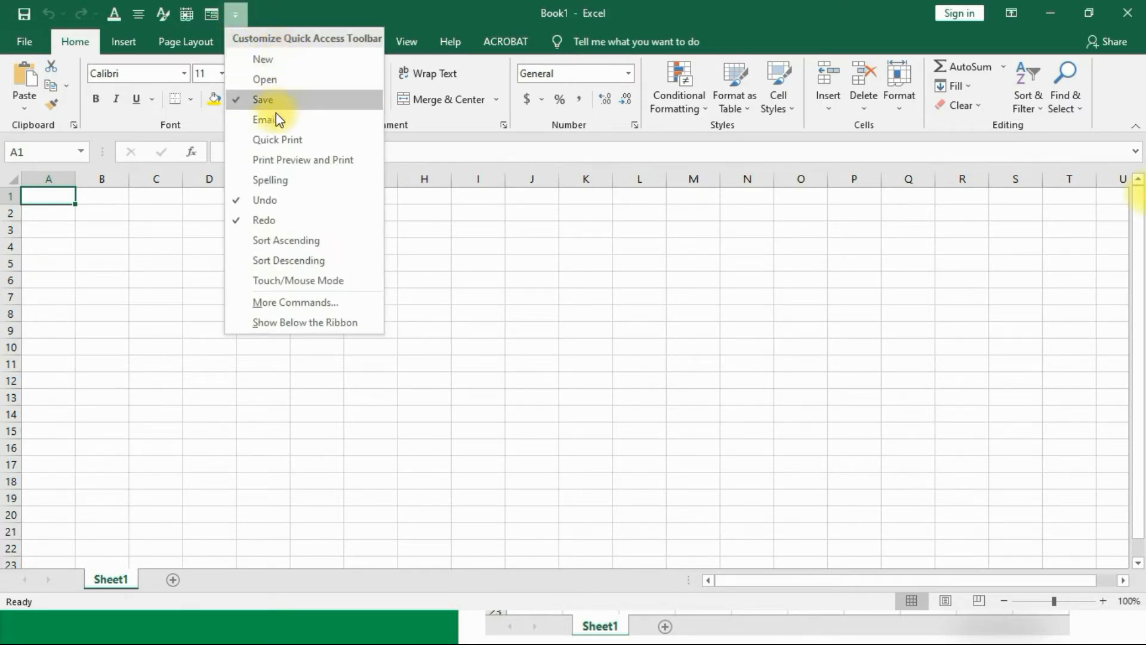
Step: Remove Redo from the Quick Access Toolbar, then add it back
{"action": "left_click", "coordinate": [236, 221]}
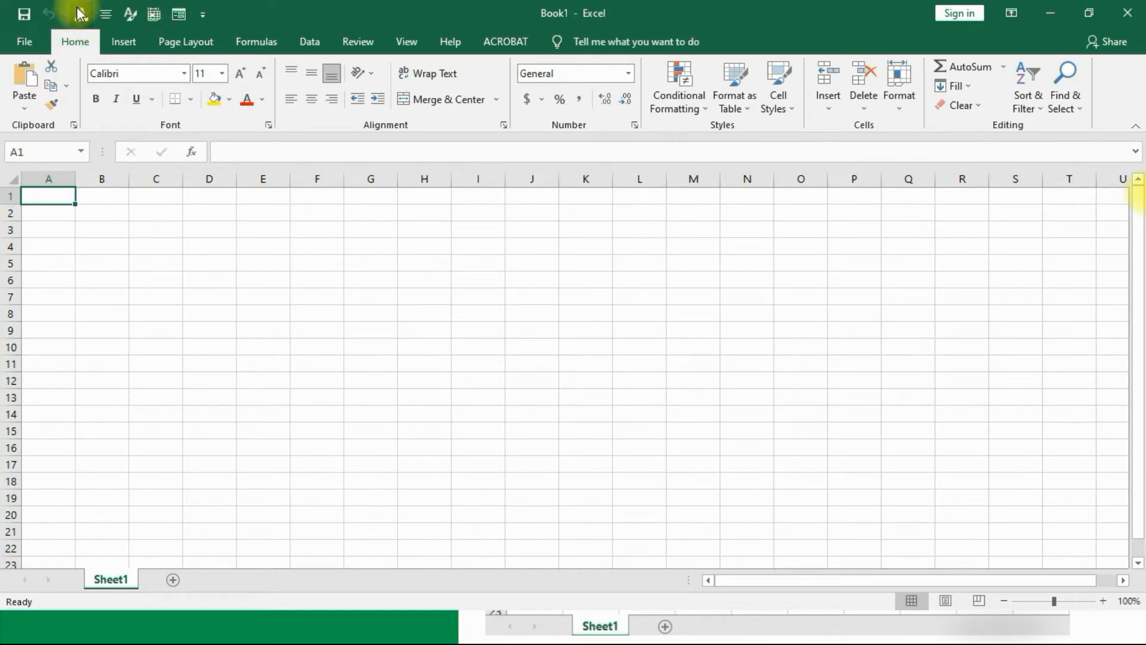
{"action": "left_click", "coordinate": [204, 13]}
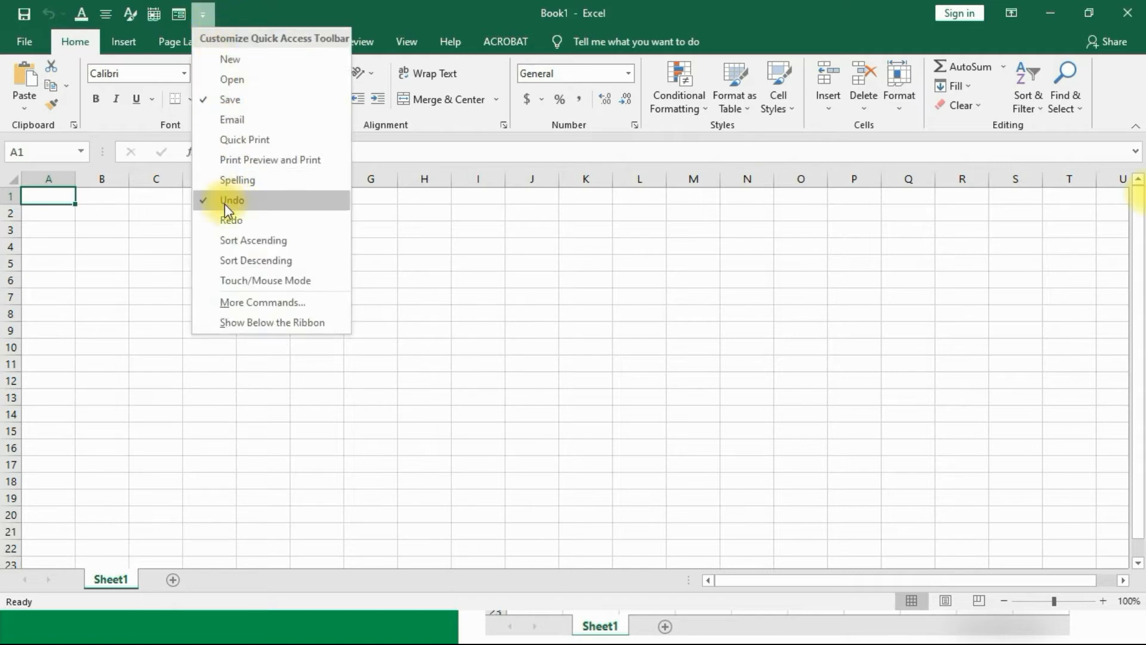
{"action": "left_click", "coordinate": [220, 219]}
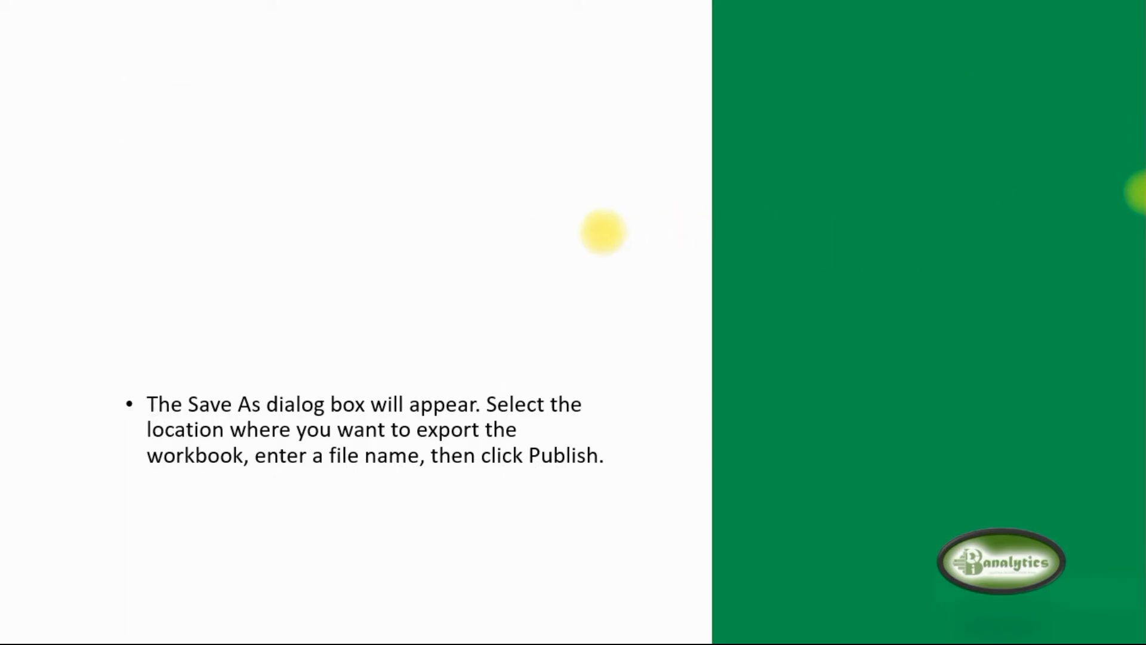
Step: Switch from the slides back to Book1 and open the File backstage
{"action": "key", "text": "alt+Tab"}
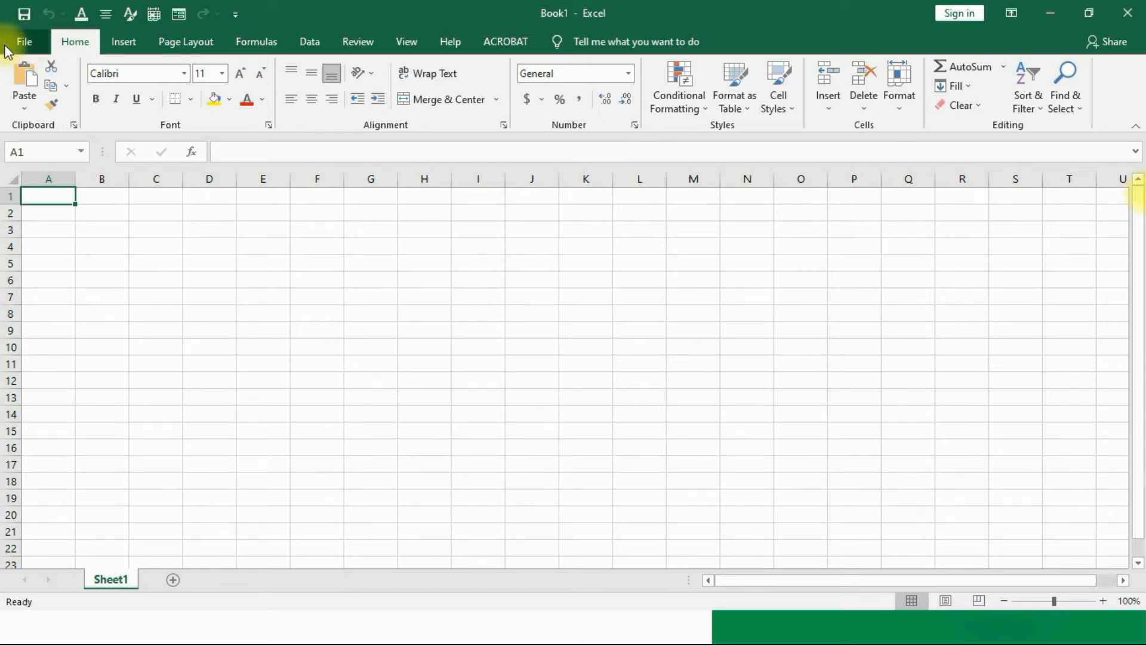
{"action": "left_click", "coordinate": [26, 47]}
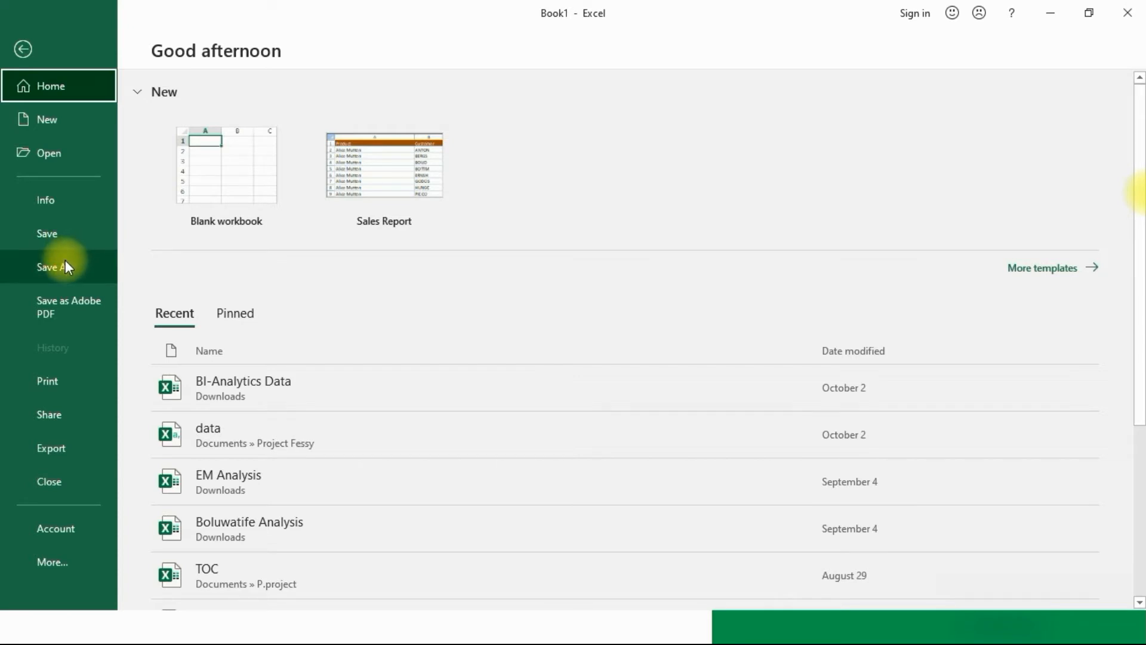
Step: Show the Save As location choices for Book1
{"action": "left_click", "coordinate": [65, 265]}
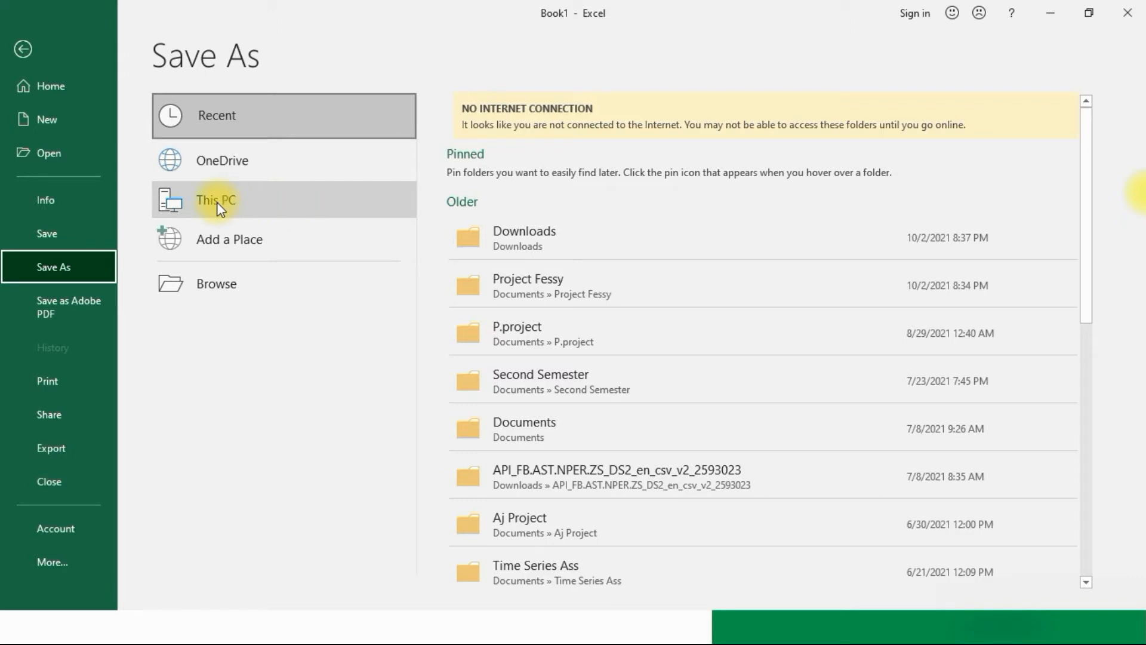
Step: Browse to open the full Save As dialog
{"action": "left_click", "coordinate": [249, 283]}
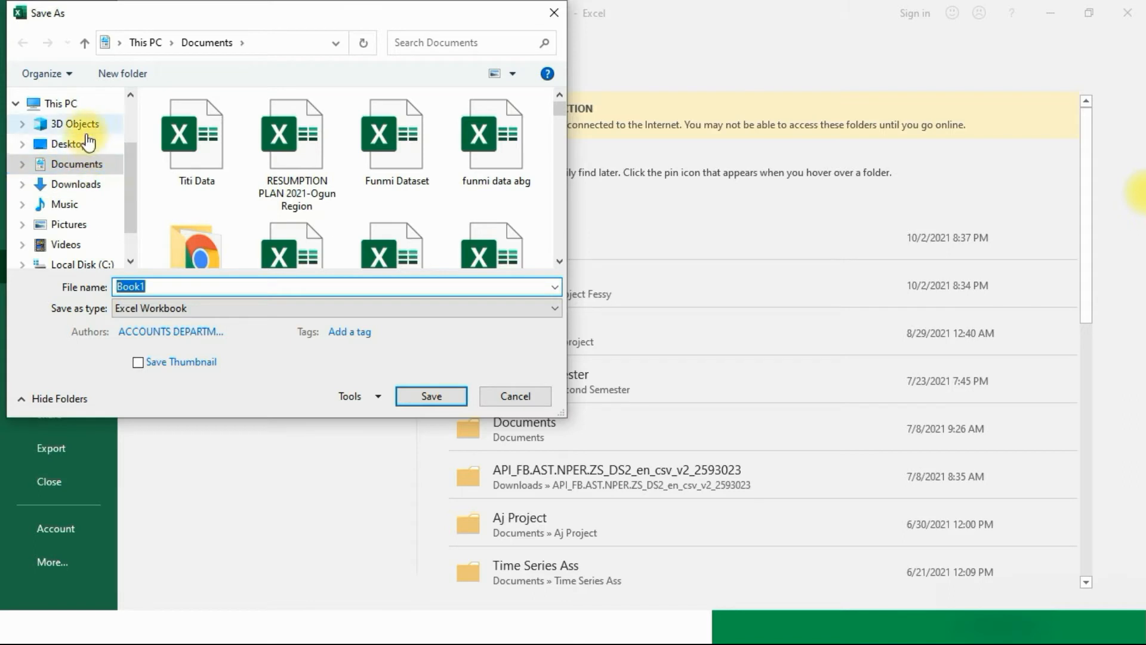
Step: Pick the Desktop folder and rename Book1 to 'Practise File 2'
{"action": "left_click", "coordinate": [69, 145]}
{"action": "double_click", "coordinate": [138, 288]}
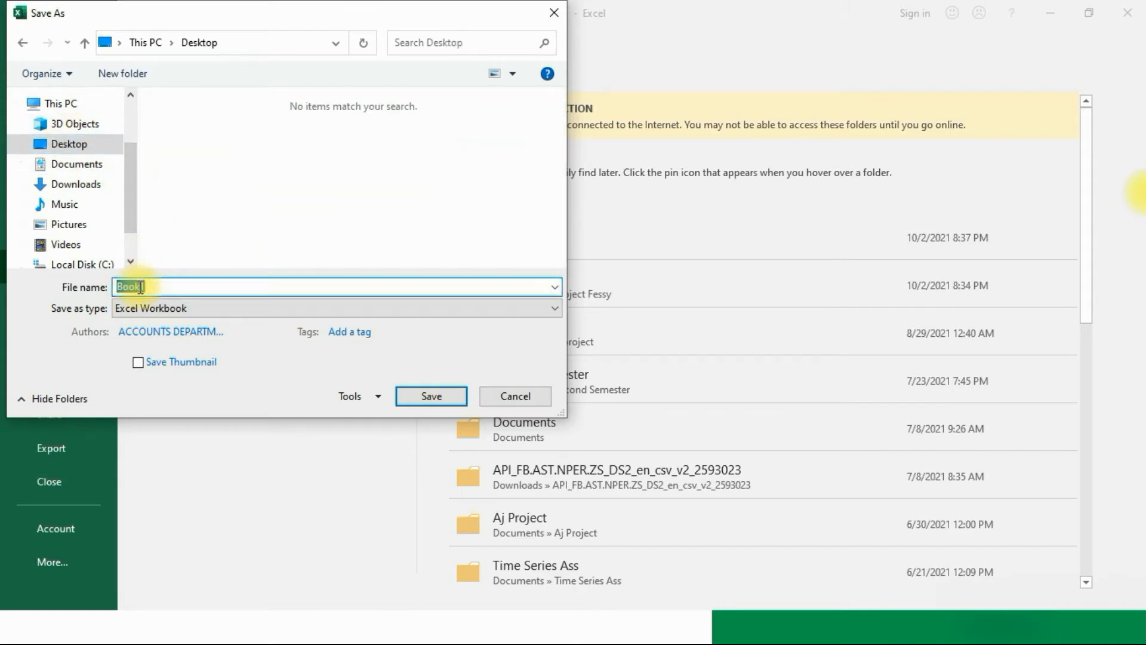
{"action": "type", "text": "Practise File 2"}
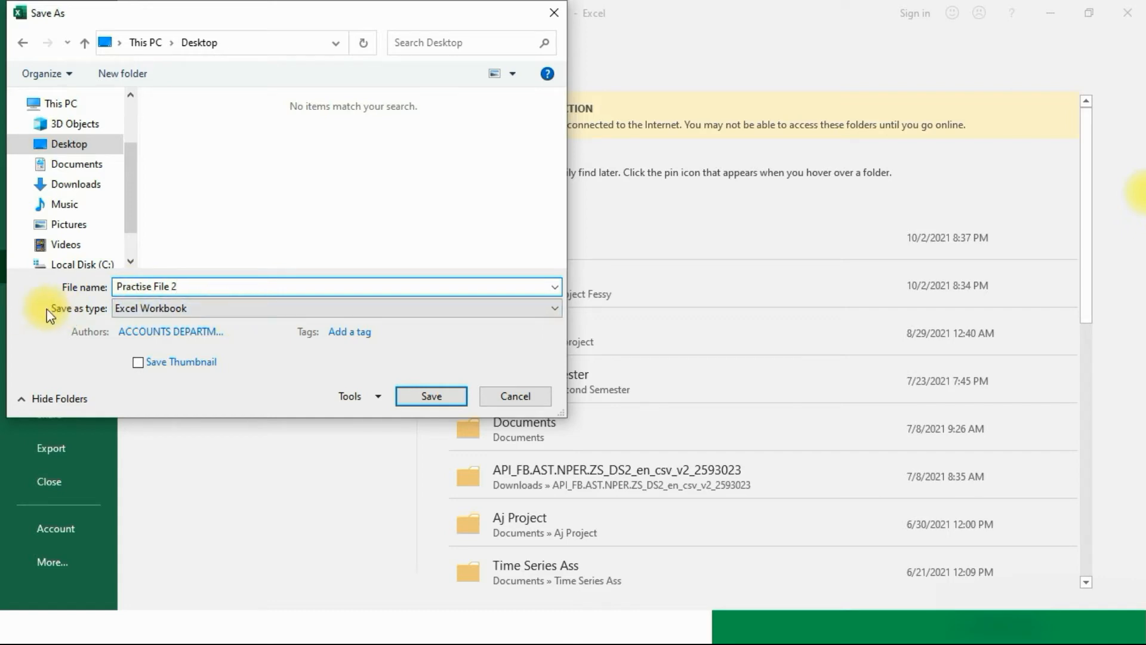
{"action": "left_click", "coordinate": [164, 309]}
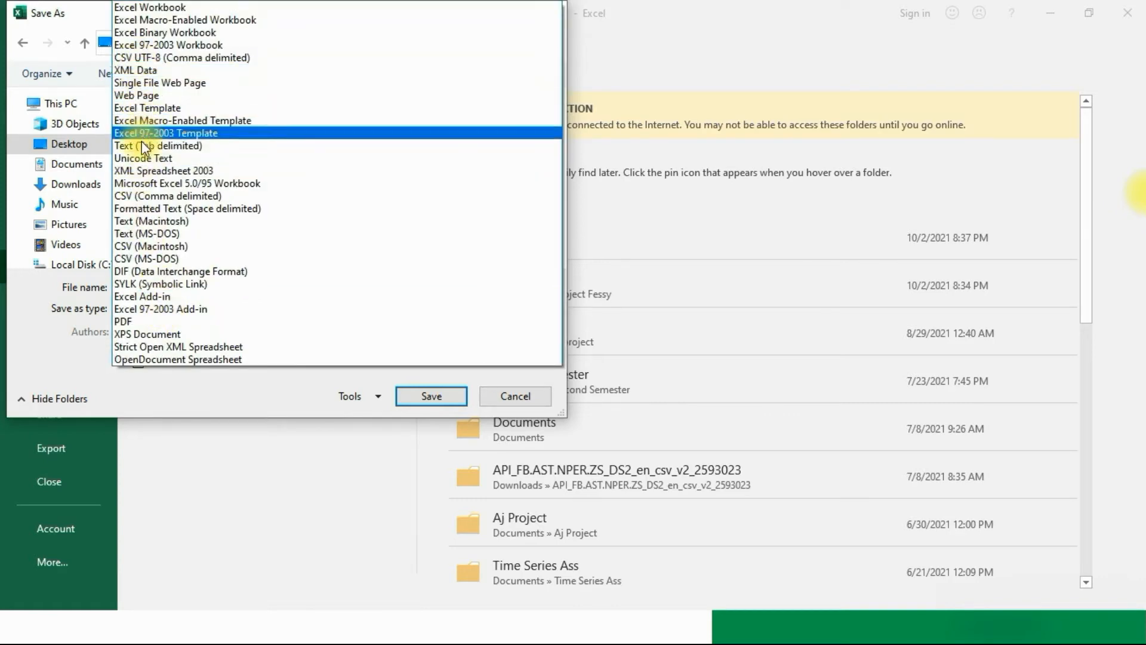
Step: Keep the Excel Workbook file type and save Practise File 2 to the Desktop
{"action": "left_click", "coordinate": [141, 246]}
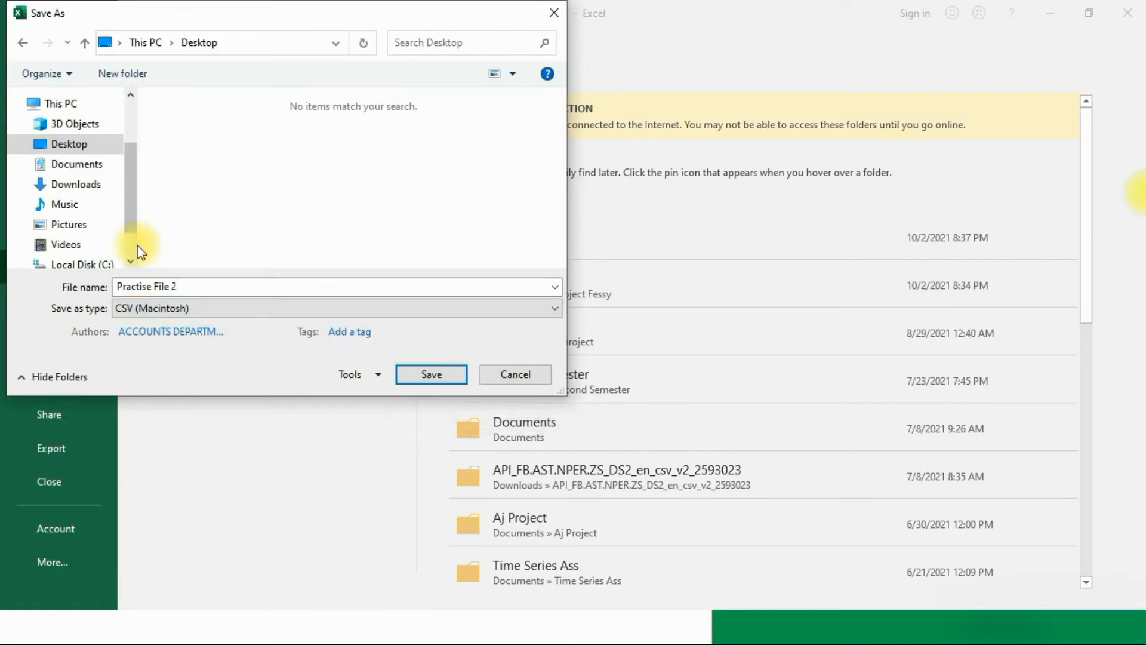
{"action": "left_click", "coordinate": [171, 308]}
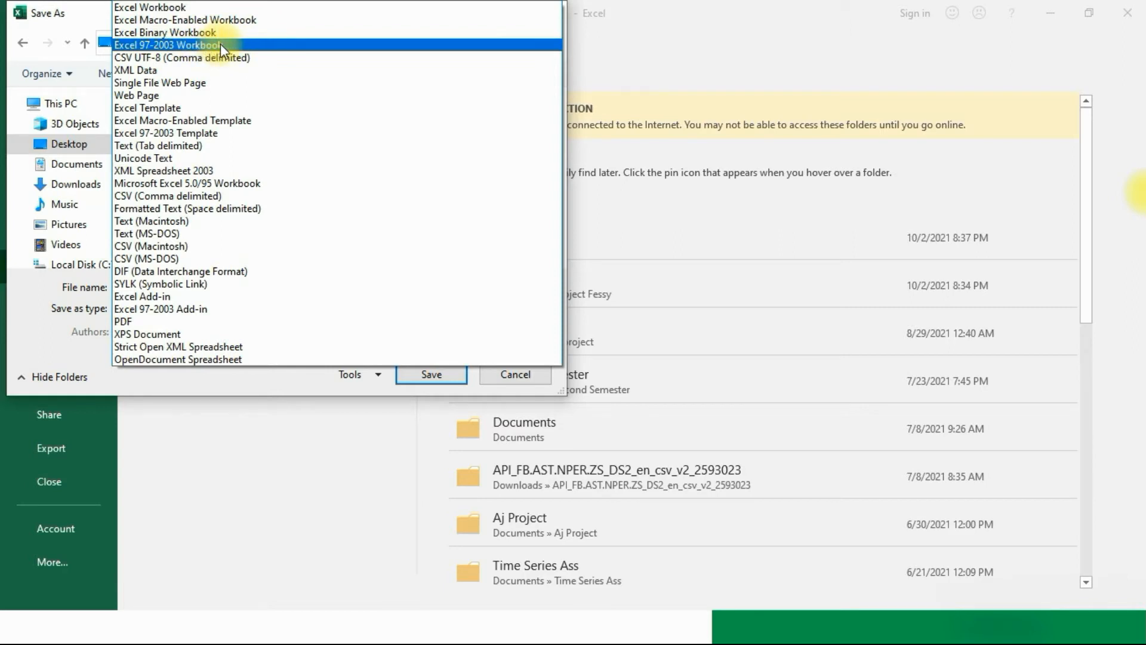
{"action": "left_click", "coordinate": [149, 7]}
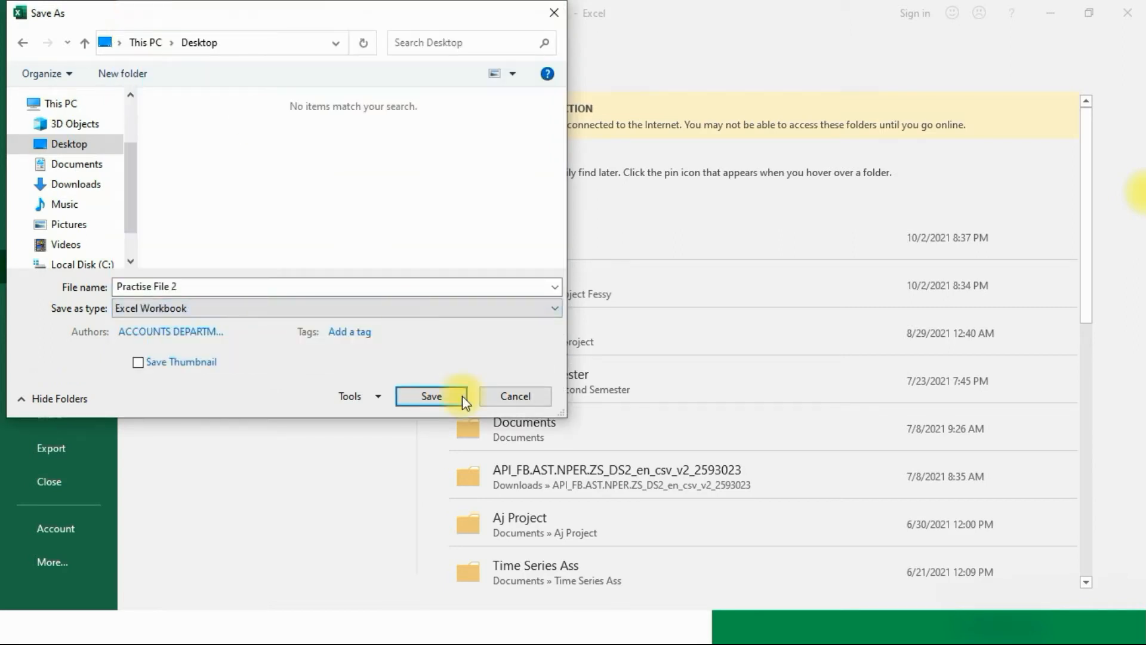
{"action": "left_click", "coordinate": [431, 397]}
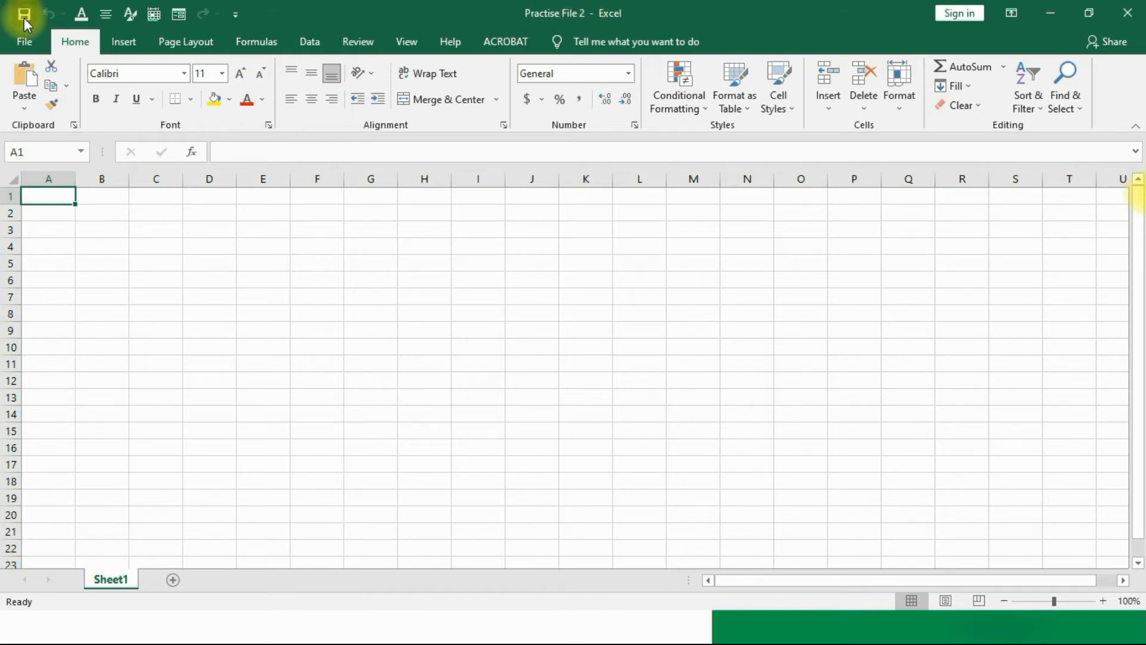
Step: Reopen the File backstage to confirm Practise File 2 among recent workbooks
{"action": "left_click", "coordinate": [25, 42]}
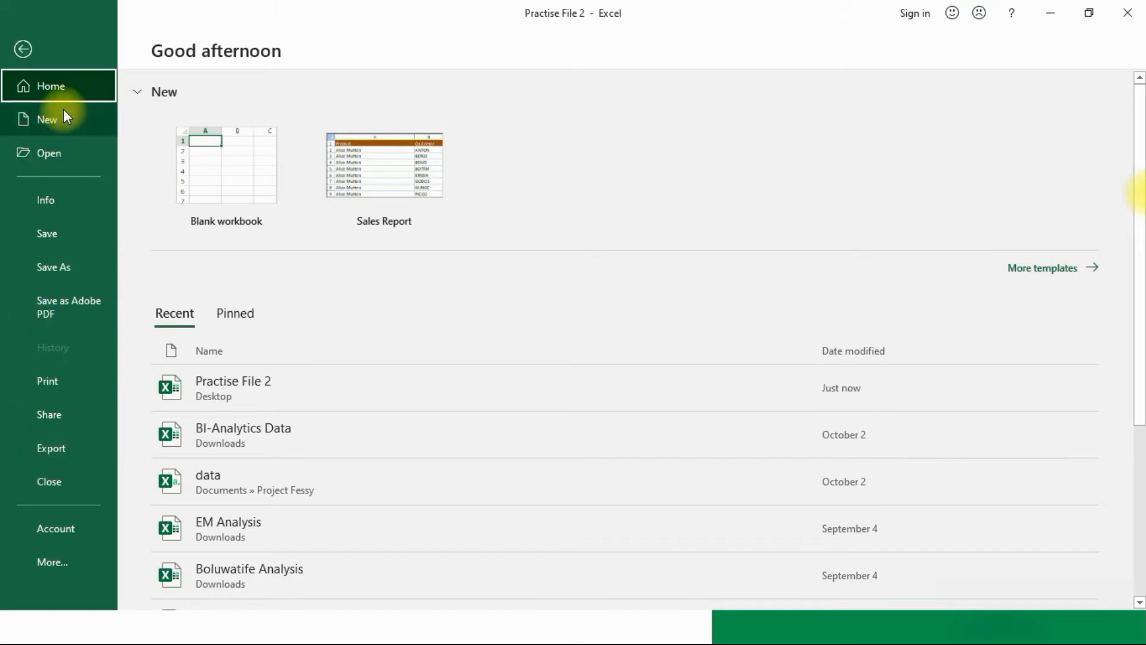
{"action": "left_click", "coordinate": [18, 54]}
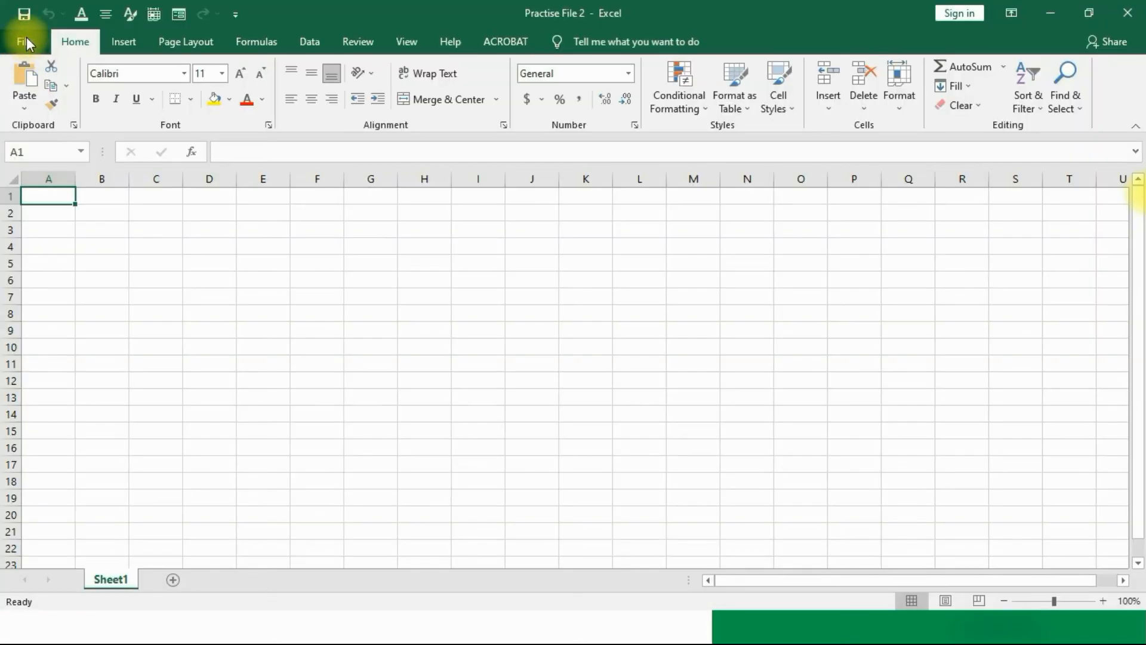
{"action": "left_click", "coordinate": [27, 37]}
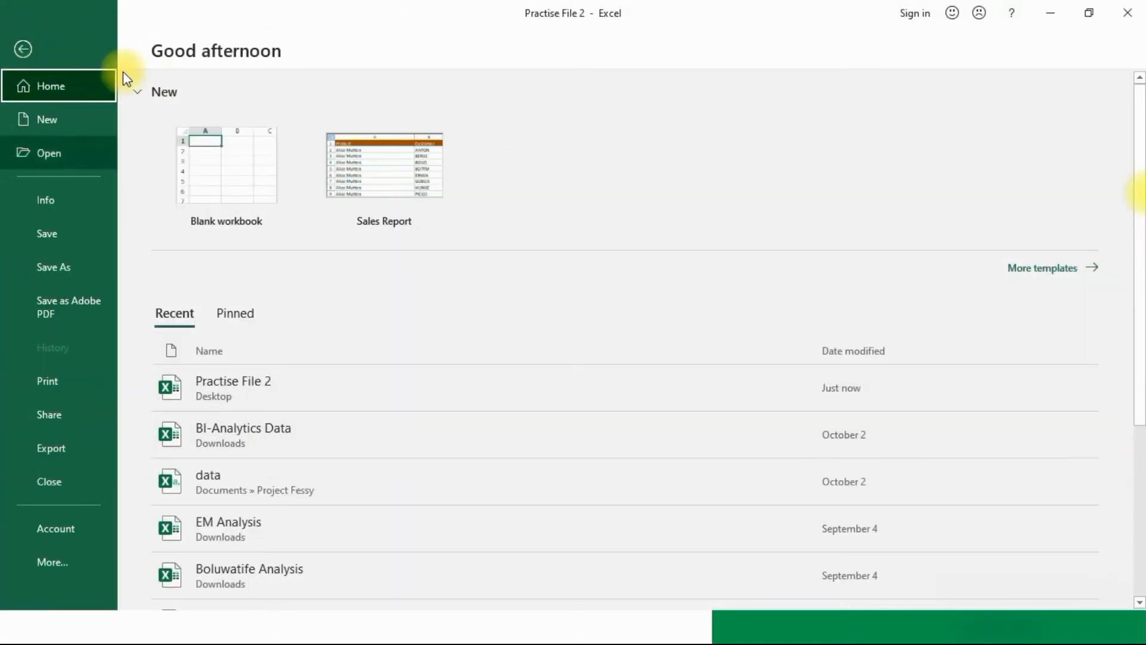
{"action": "left_click", "coordinate": [66, 450]}
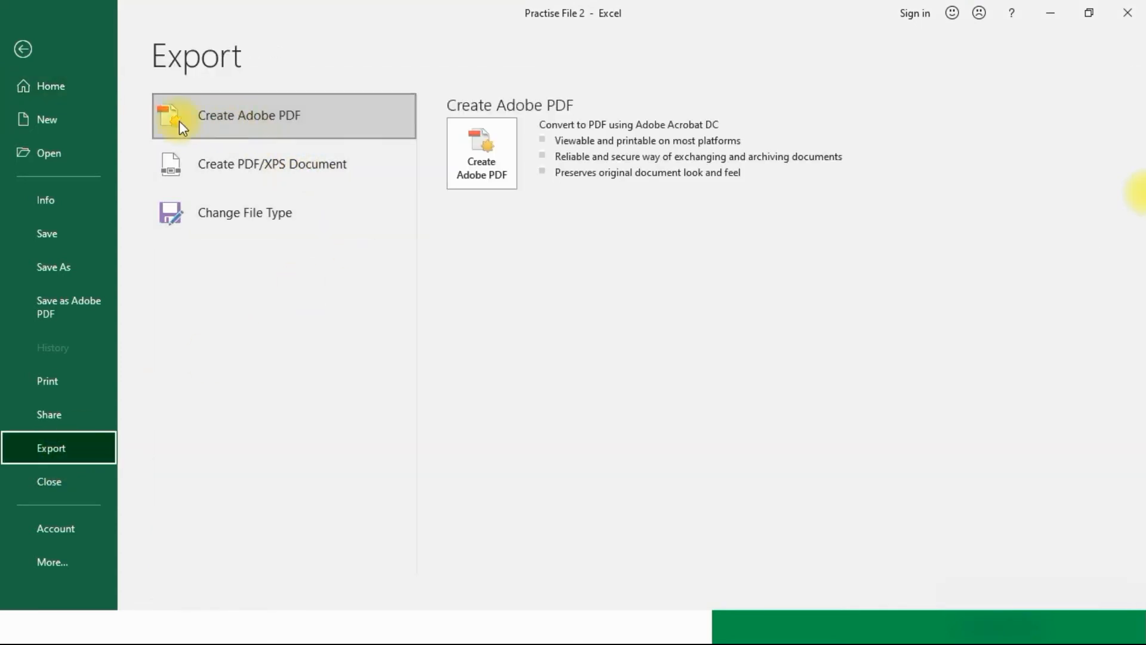
Step: On the Export page, review Change File Type, then choose Create PDF/XPS Document
{"action": "left_click", "coordinate": [239, 173]}
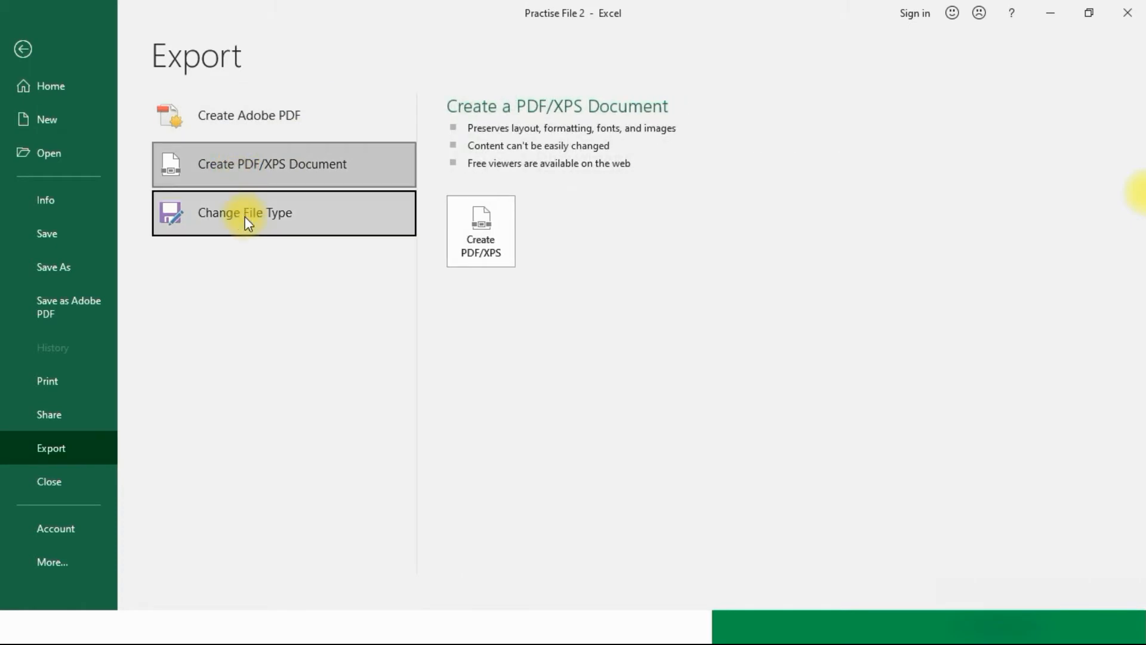
{"action": "left_click", "coordinate": [247, 222]}
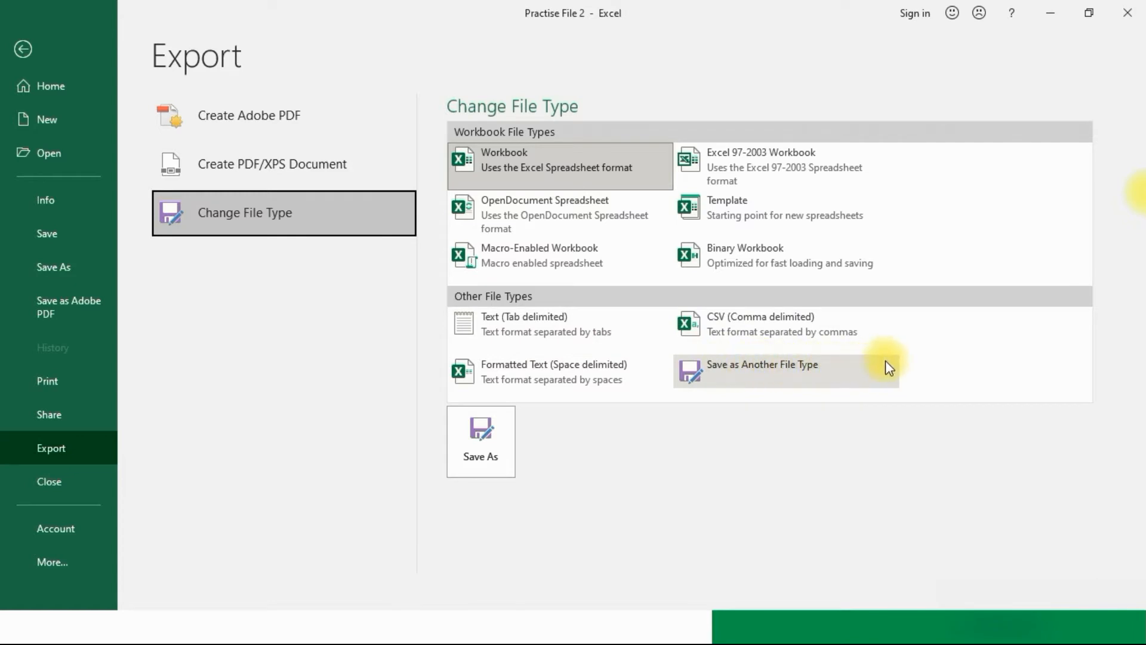
{"action": "left_click", "coordinate": [733, 364]}
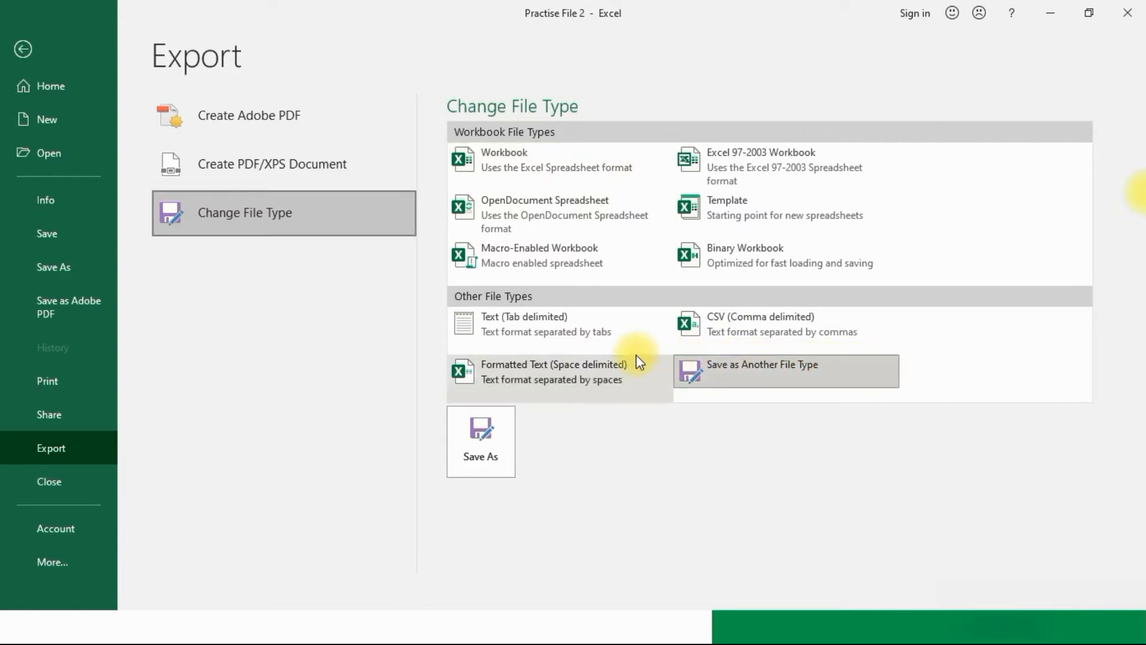
{"action": "left_click", "coordinate": [237, 163]}
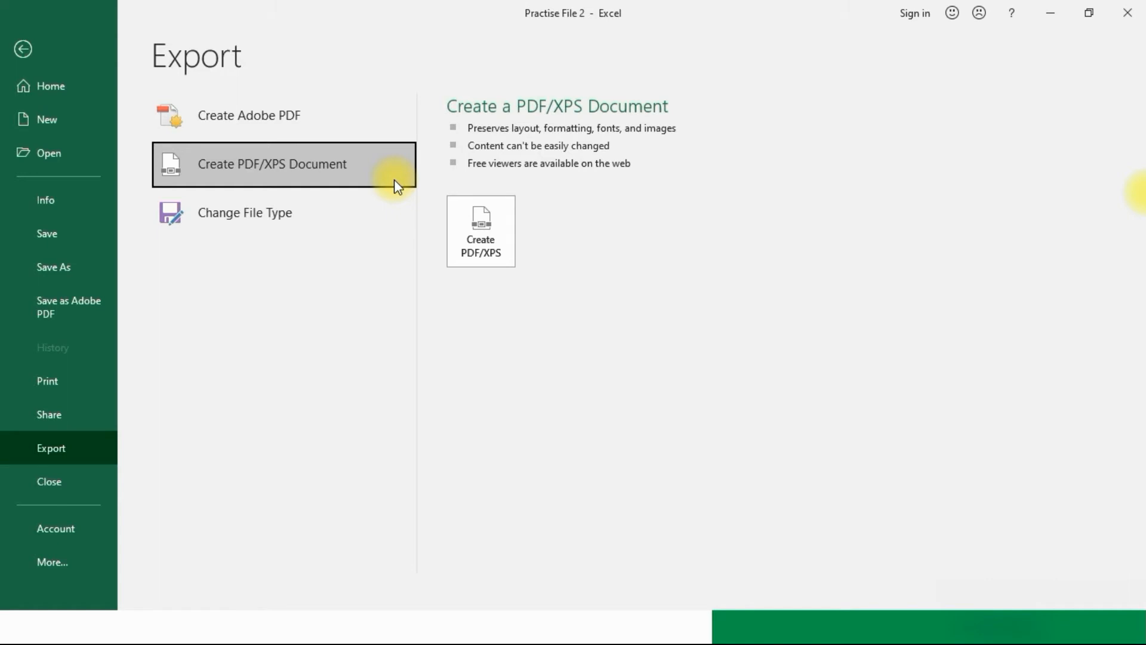
{"action": "left_click", "coordinate": [487, 238]}
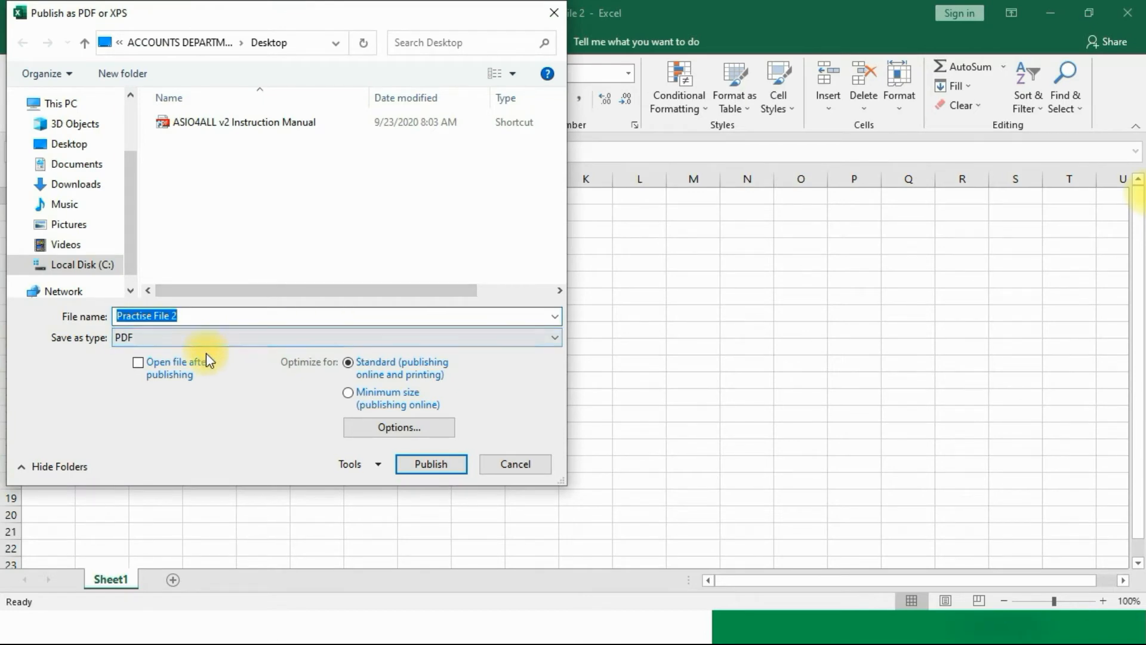
Step: Set the PDF options to Entire workbook and publish Practise File 2 as a PDF
{"action": "left_click", "coordinate": [353, 426]}
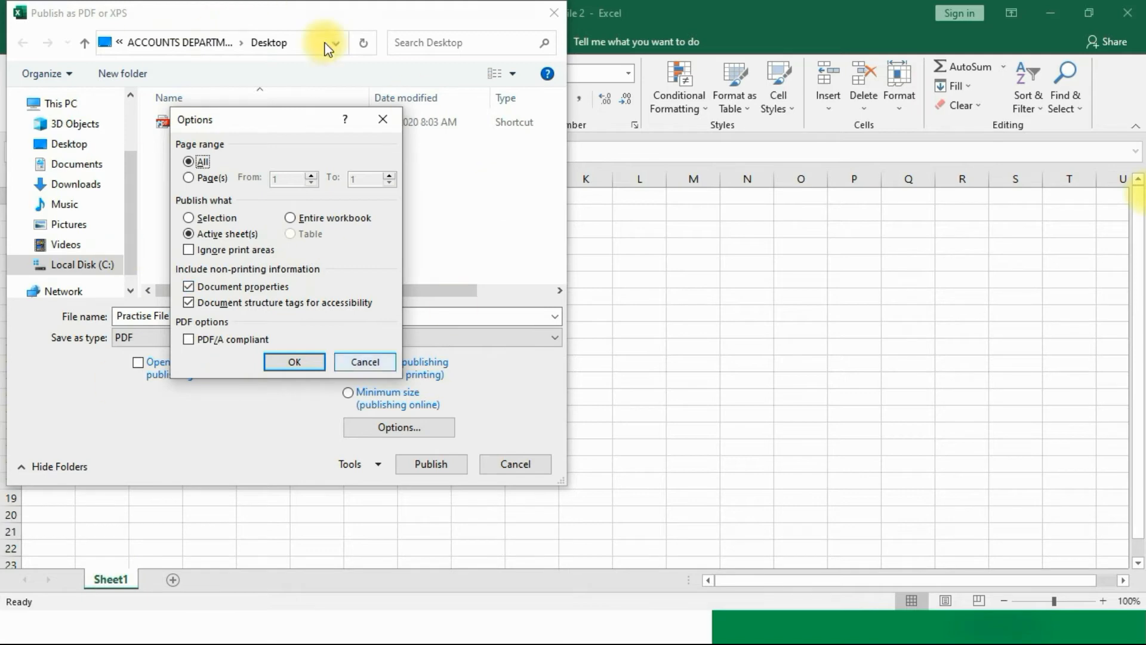
{"action": "left_click", "coordinate": [297, 220]}
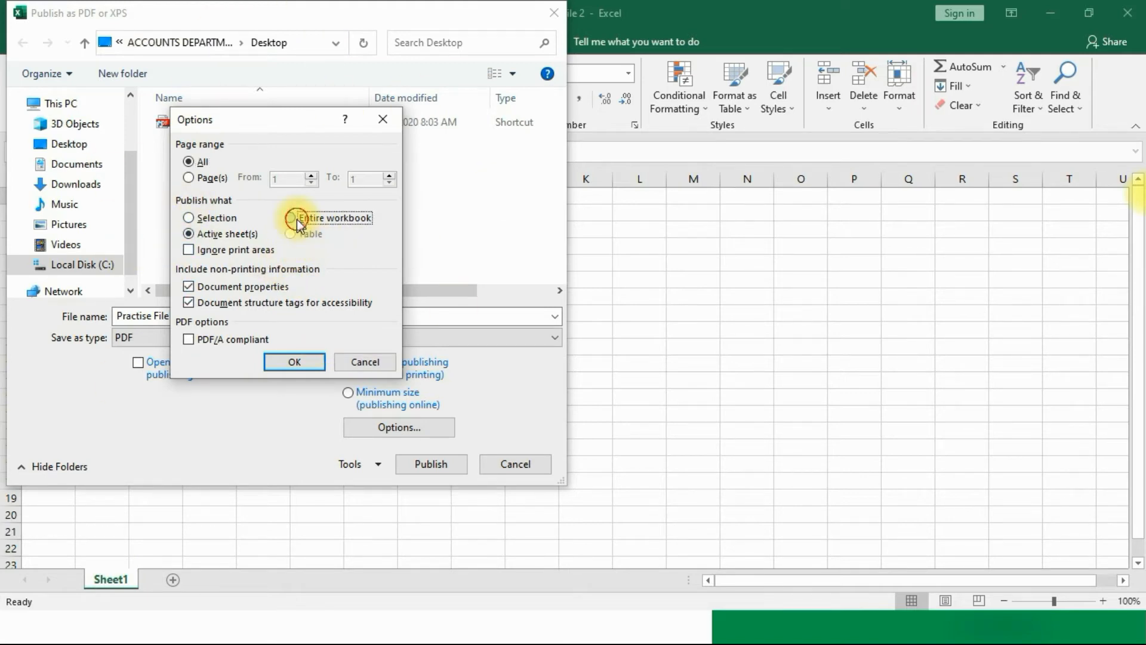
{"action": "left_click", "coordinate": [295, 362]}
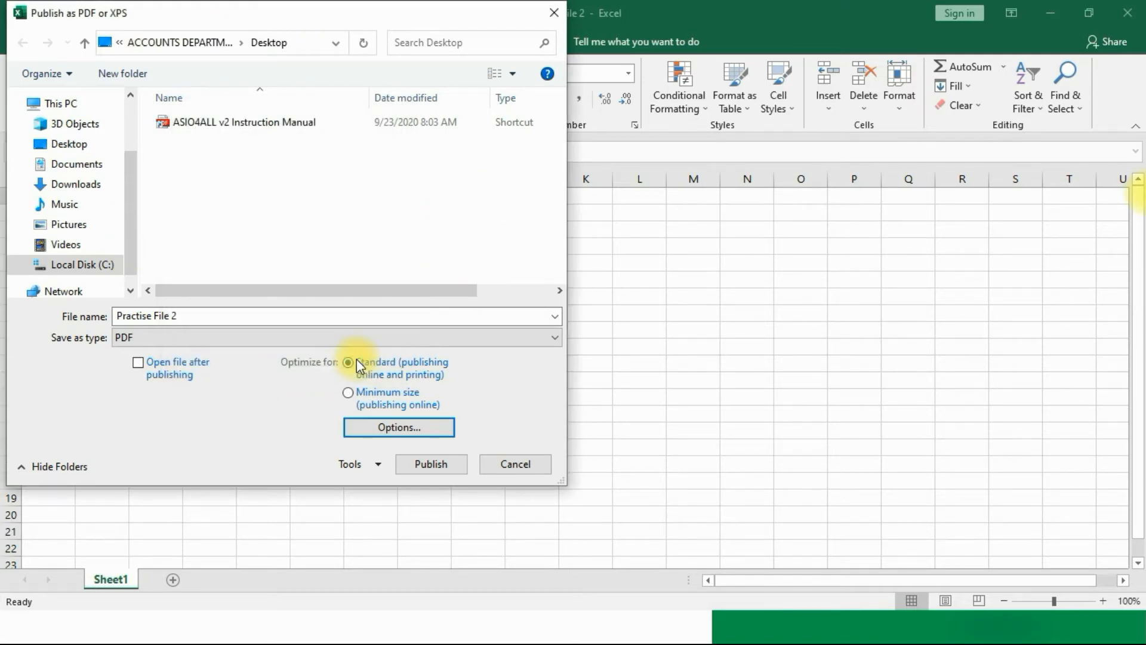
{"action": "left_click", "coordinate": [428, 465]}
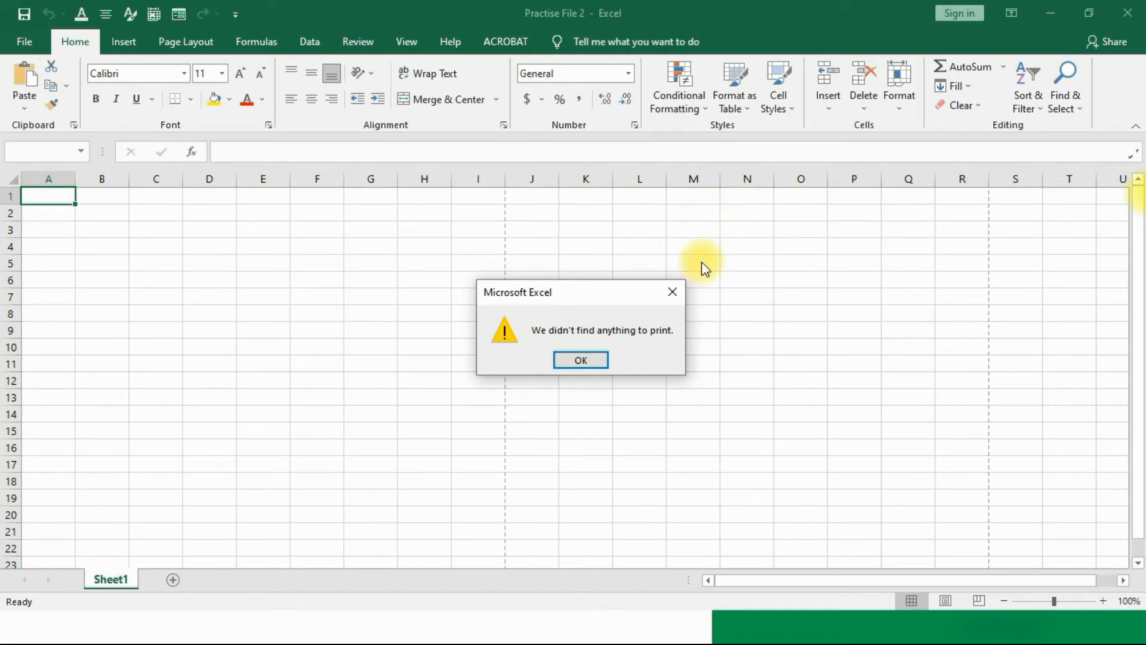
Step: Dismiss the 'We didn't find anything to print' and 'Document not saved' messages with OK
{"action": "left_click", "coordinate": [579, 360]}
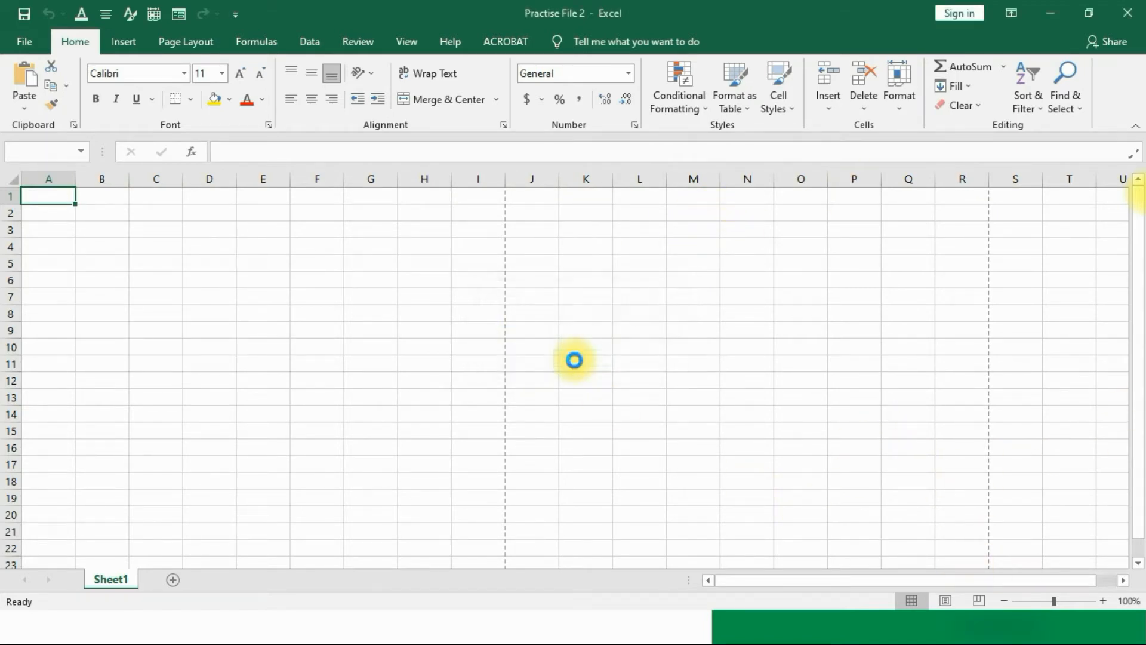
{"action": "left_click", "coordinate": [578, 360]}
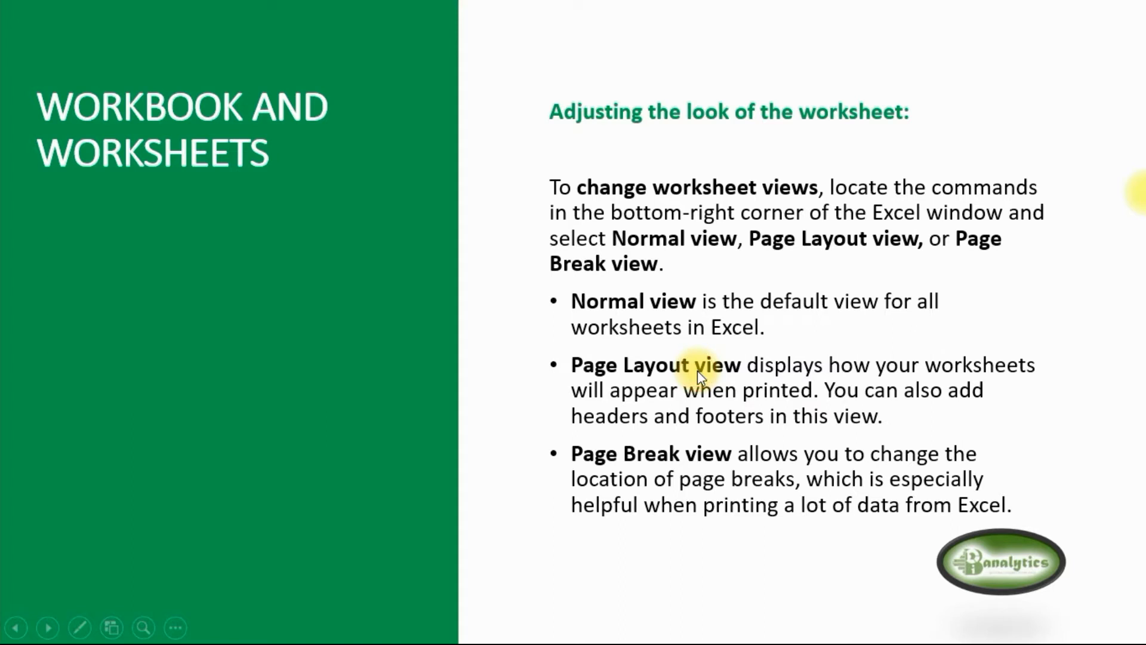
Step: Advance the slide to show both bullets: every workbook has a worksheet, and more worksheets organize data
{"action": "left_click", "coordinate": [697, 370]}
{"action": "left_click", "coordinate": [697, 366]}
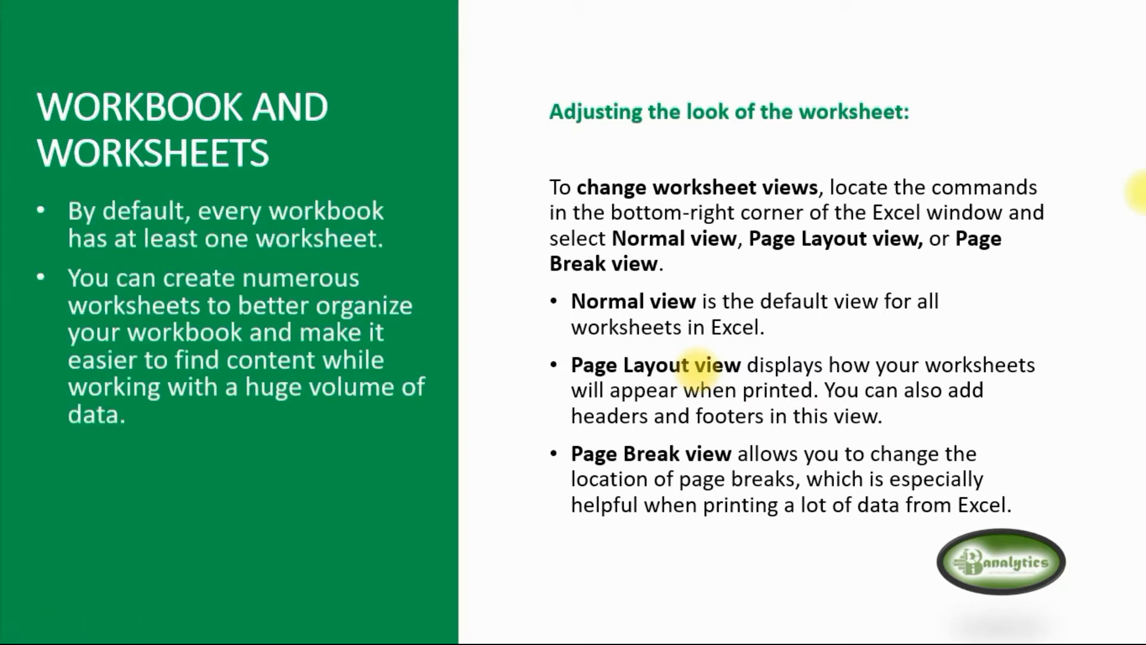
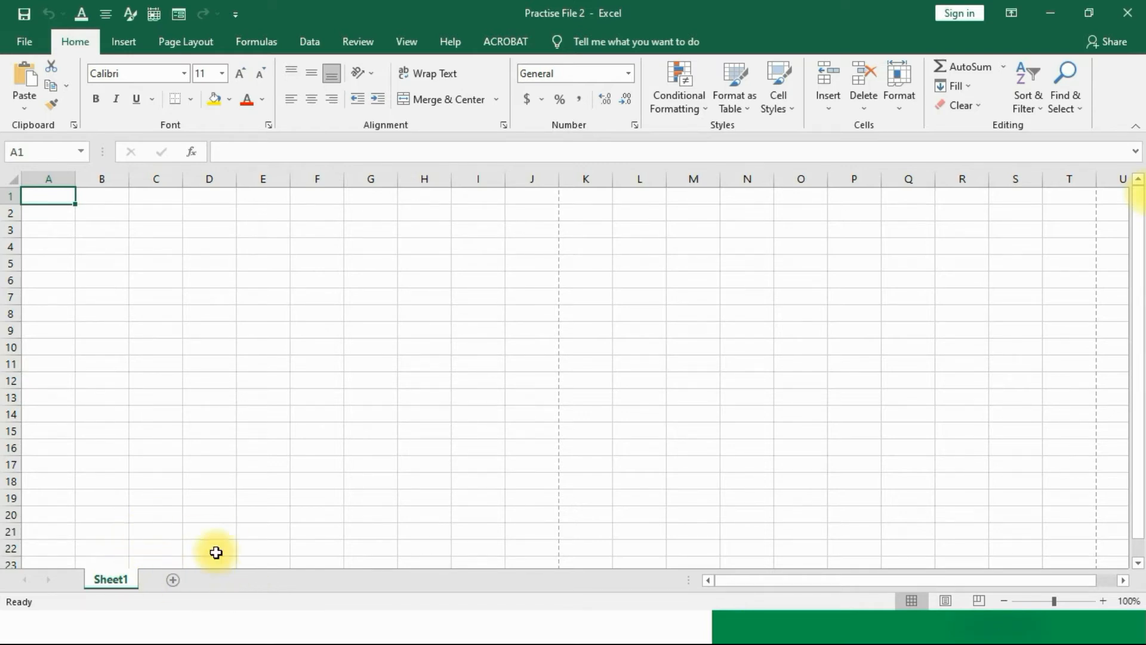
Step: Add Sheet2 through Sheet5, then return to Sheet1 and select cell A1
{"action": "left_click", "coordinate": [173, 580]}
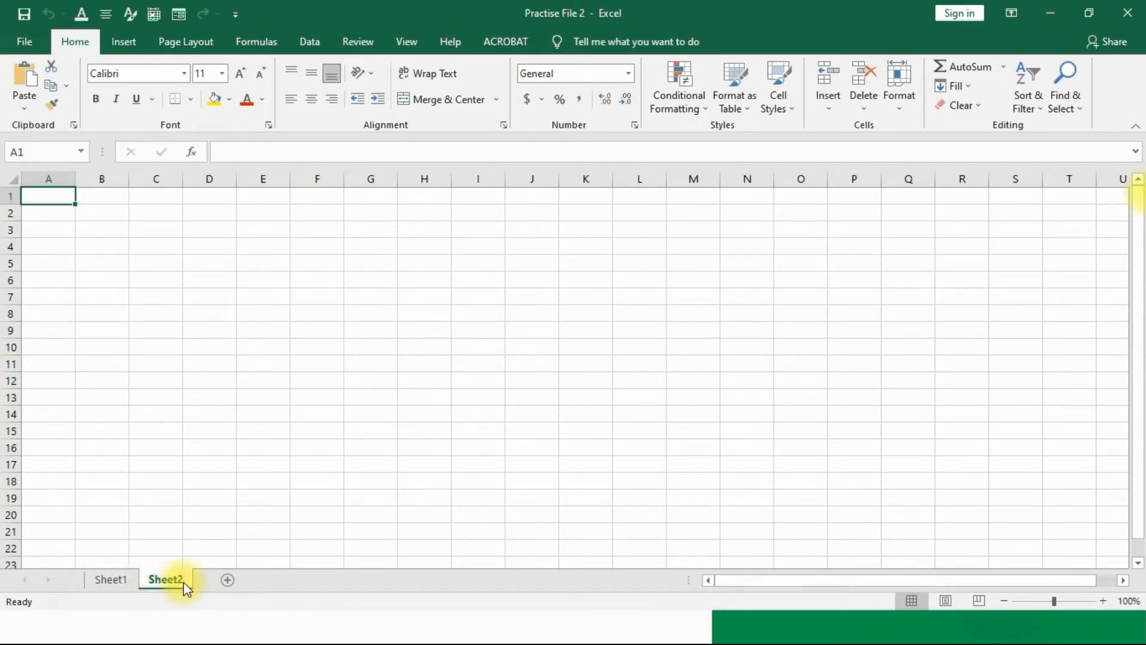
{"action": "left_click", "coordinate": [227, 579]}
{"action": "left_click", "coordinate": [281, 584]}
{"action": "left_click", "coordinate": [330, 584]}
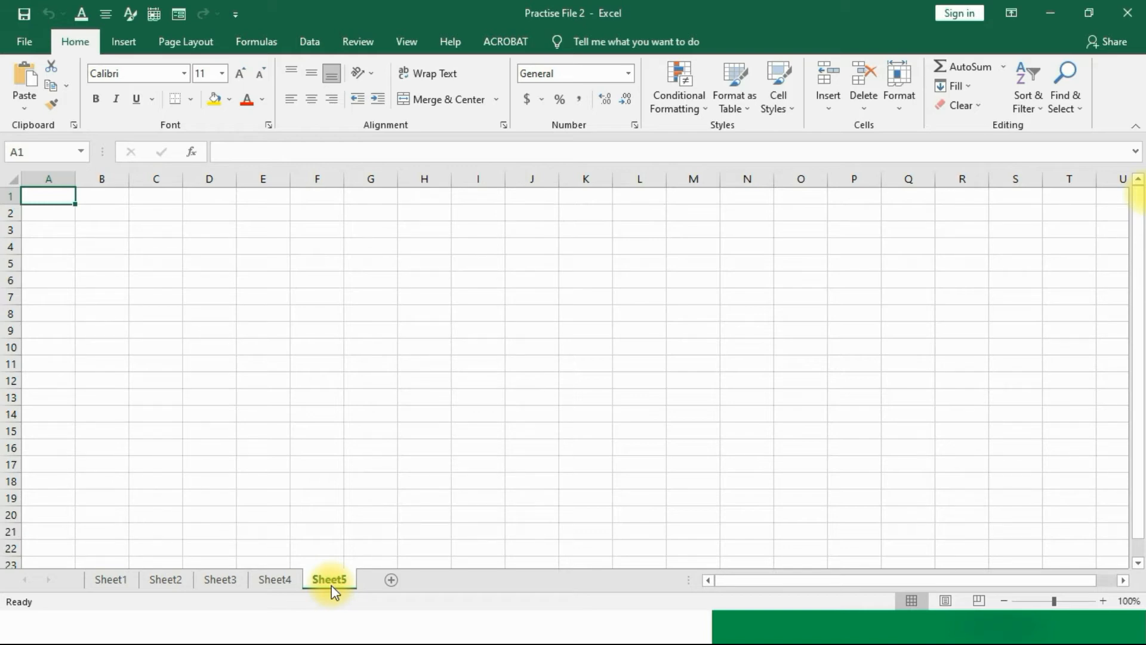
{"action": "left_click", "coordinate": [106, 582]}
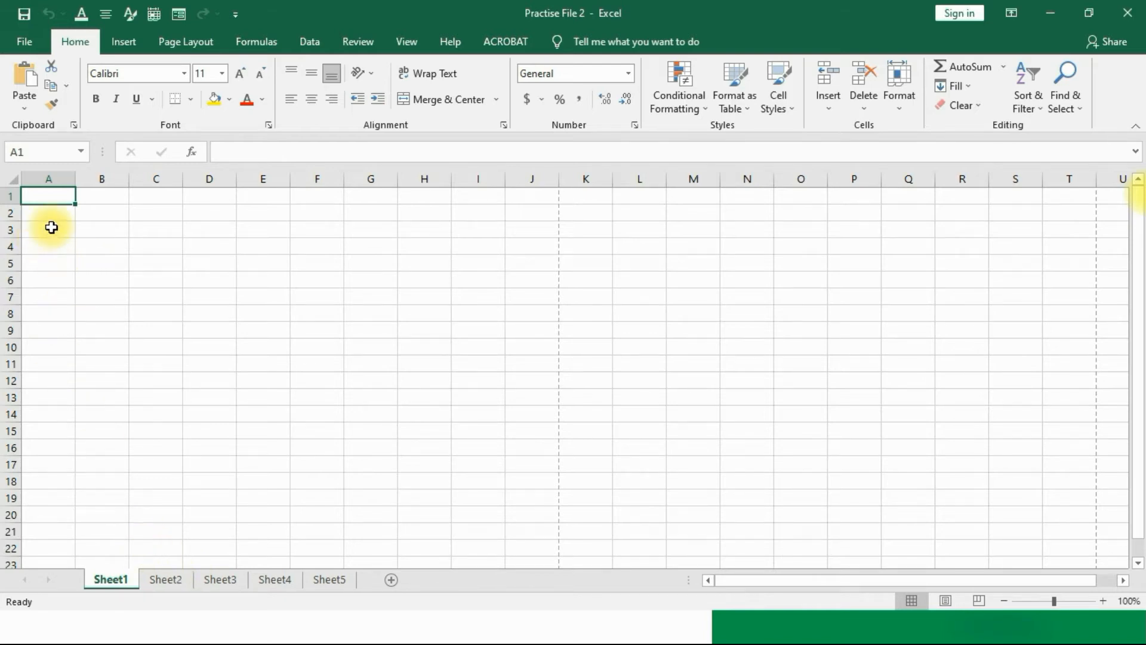
{"action": "left_click", "coordinate": [49, 198]}
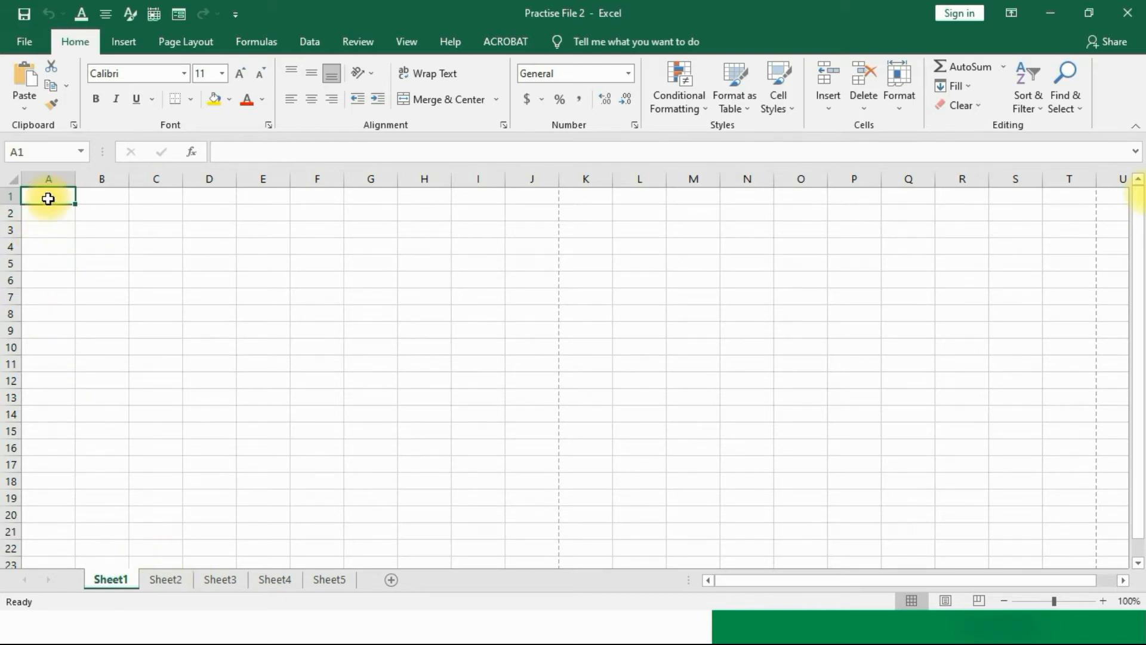
Step: Enter the headers NAME in A1, DOB in B1 and CLASS in C1
{"action": "type", "text": "NAME"}
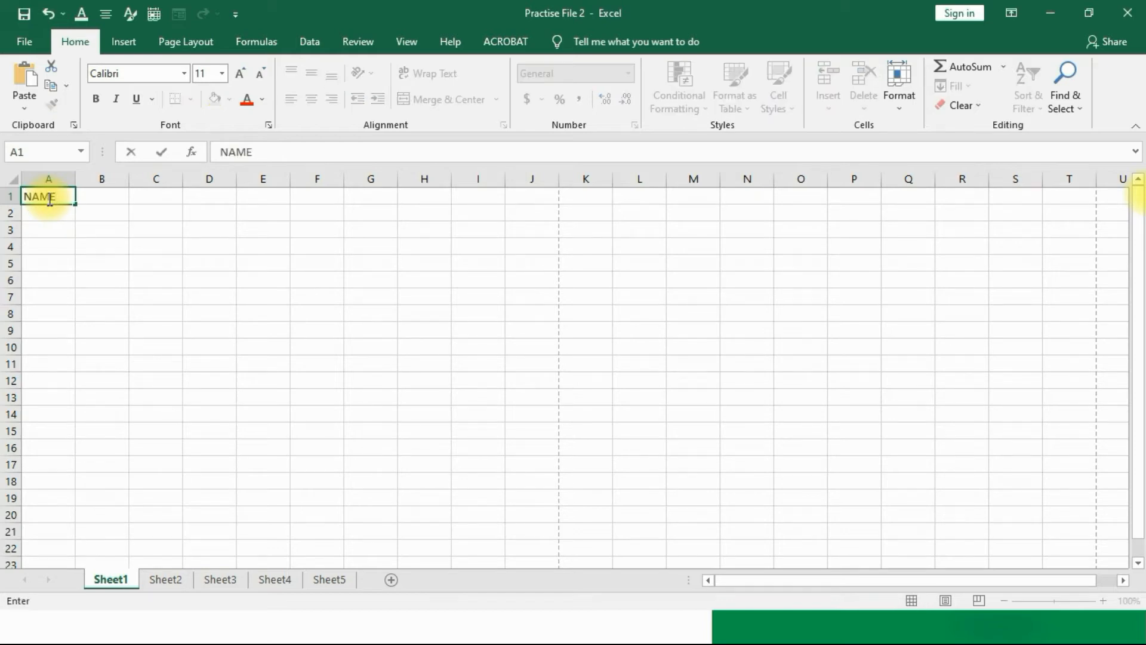
{"action": "key", "text": "Tab"}
{"action": "type", "text": "DOB"}
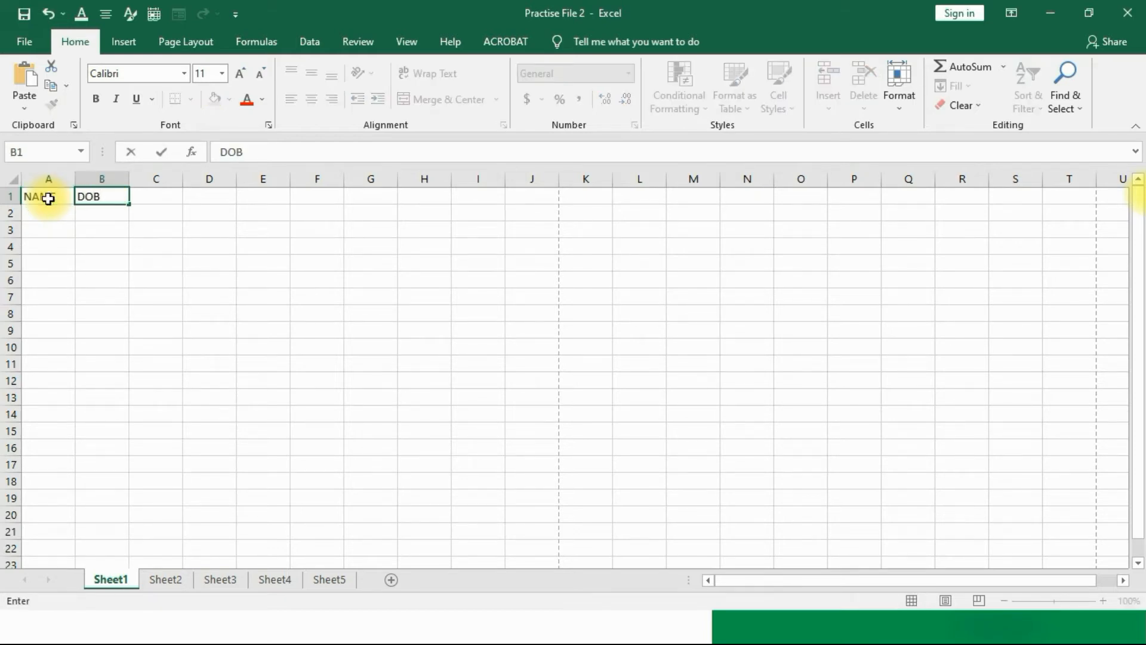
{"action": "key", "text": "Tab"}
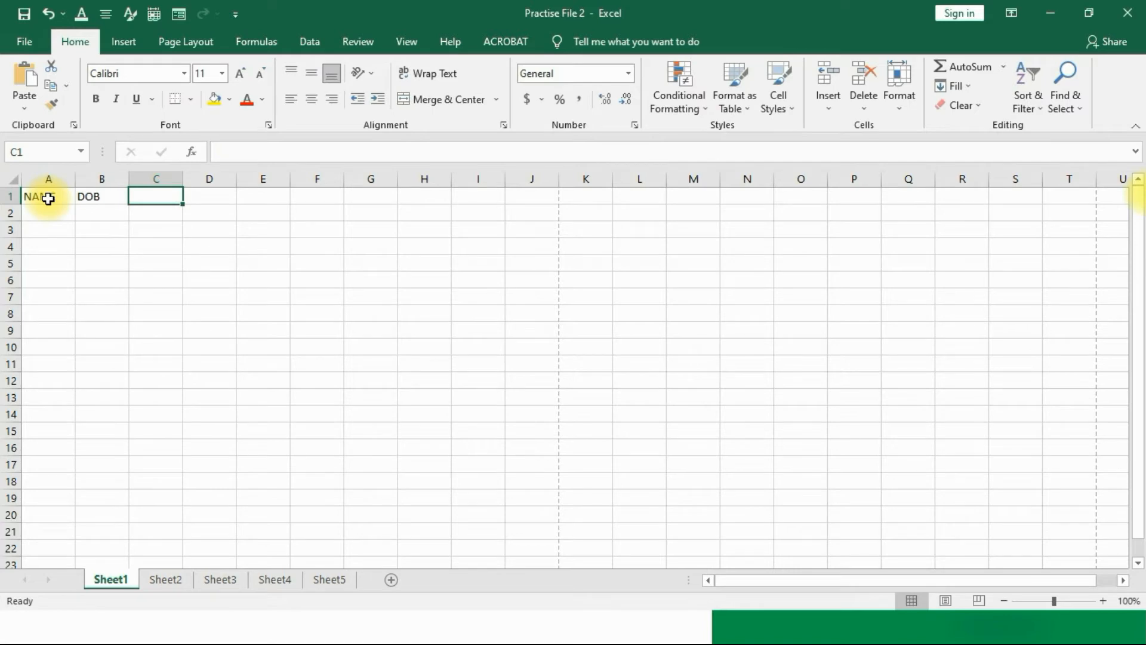
{"action": "type", "text": "CLASS"}
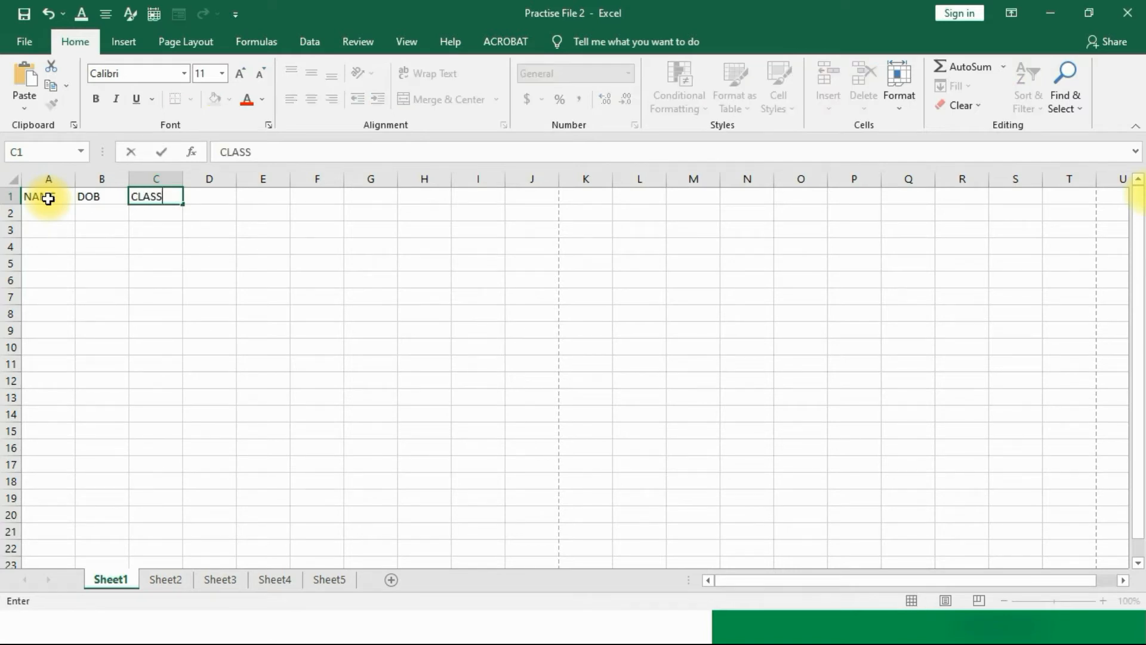
{"action": "left_click", "coordinate": [135, 286]}
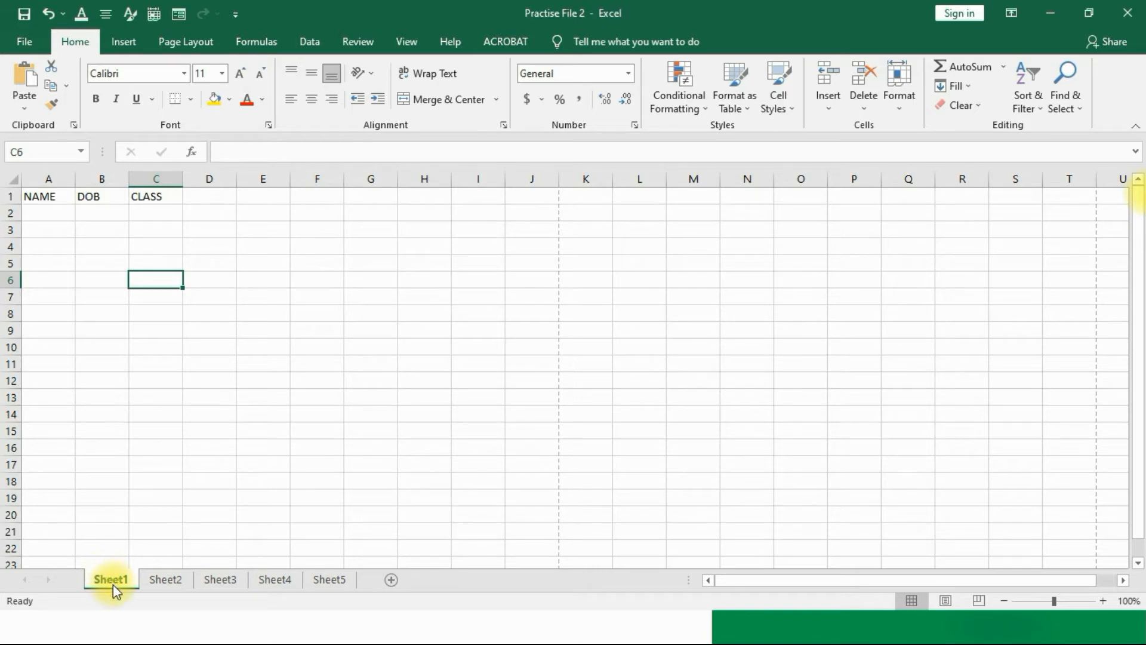
Step: Rename the Sheet1 tab to 'Personal Information'
{"action": "left_click", "coordinate": [171, 579]}
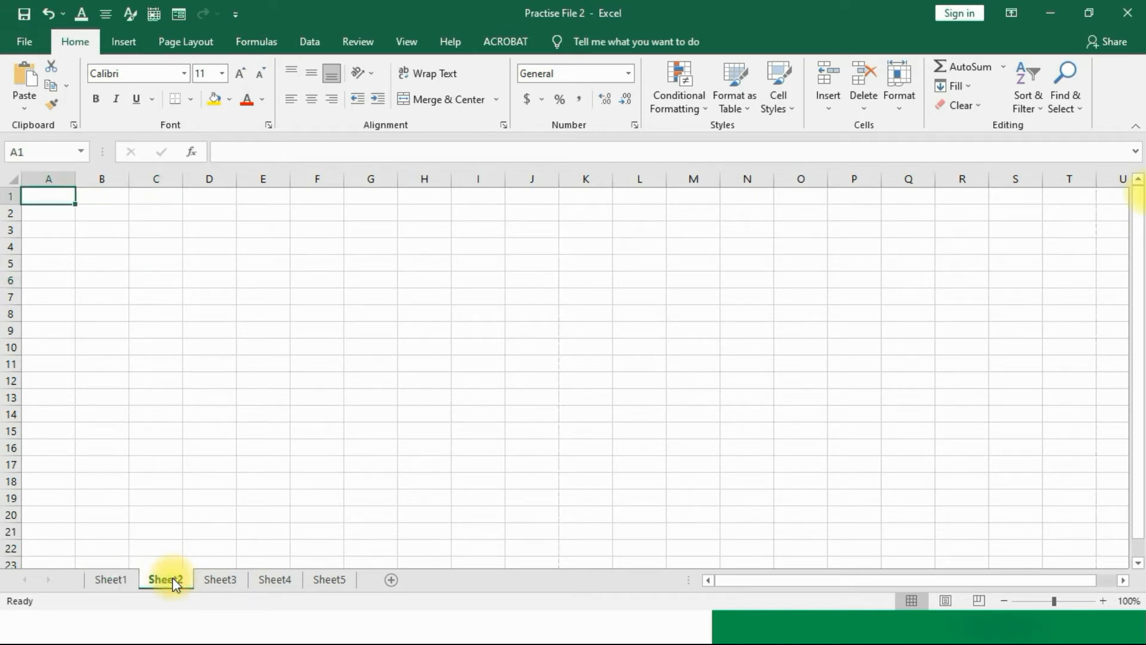
{"action": "left_click", "coordinate": [127, 582], "text": "ctrl"}
{"action": "left_click", "coordinate": [120, 581]}
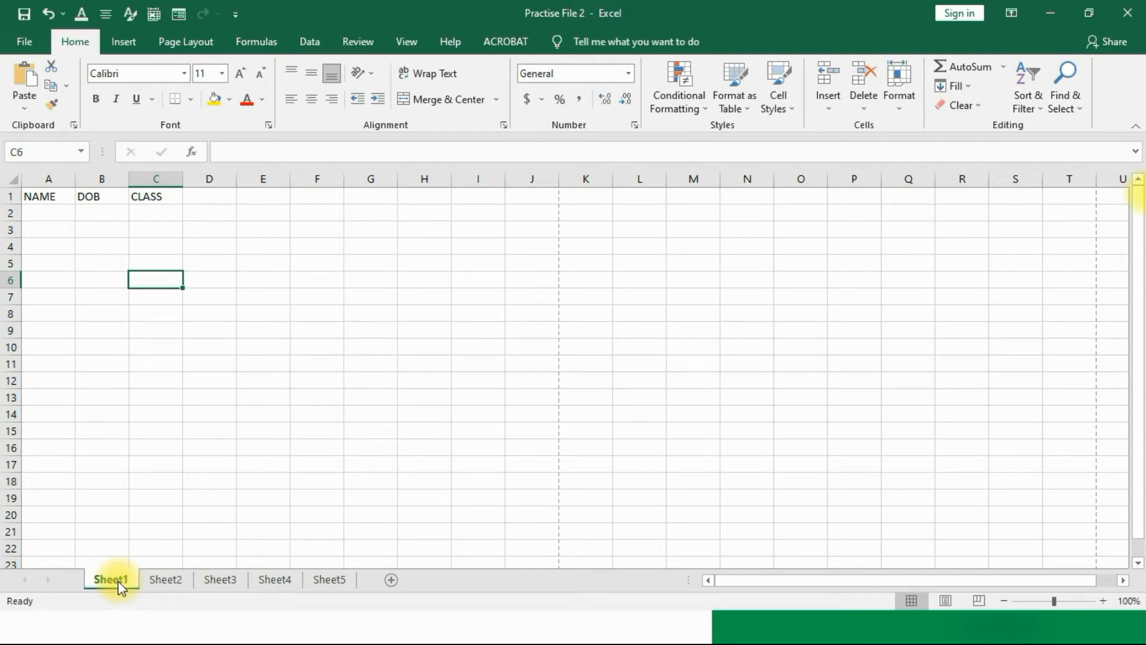
{"action": "right_click", "coordinate": [118, 582]}
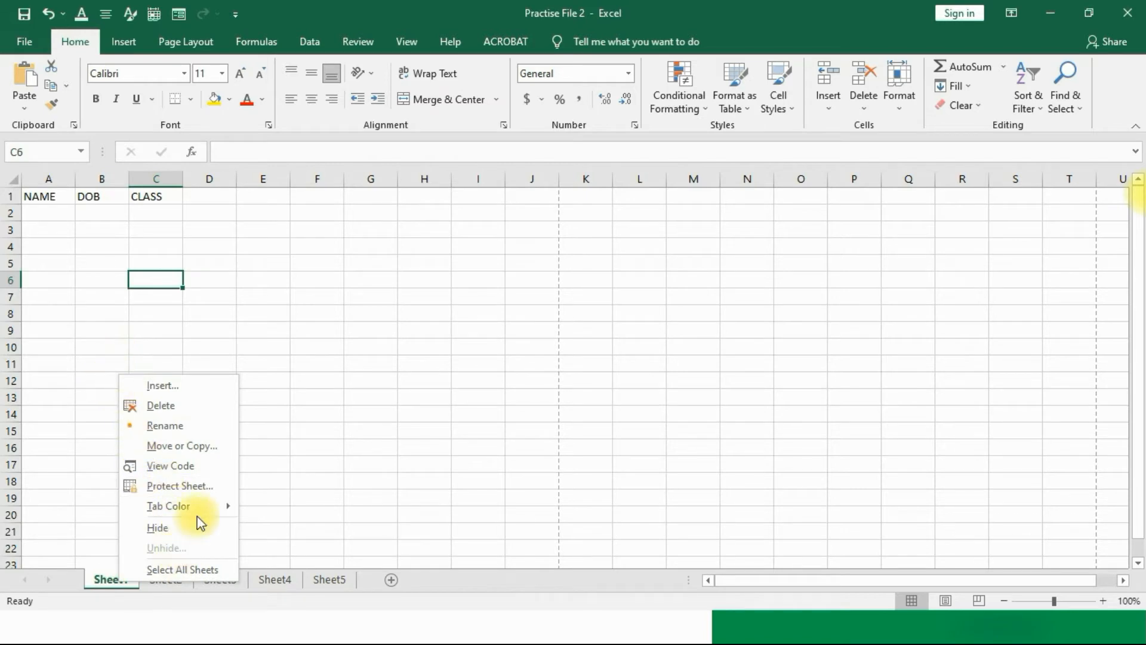
{"action": "left_click", "coordinate": [172, 427]}
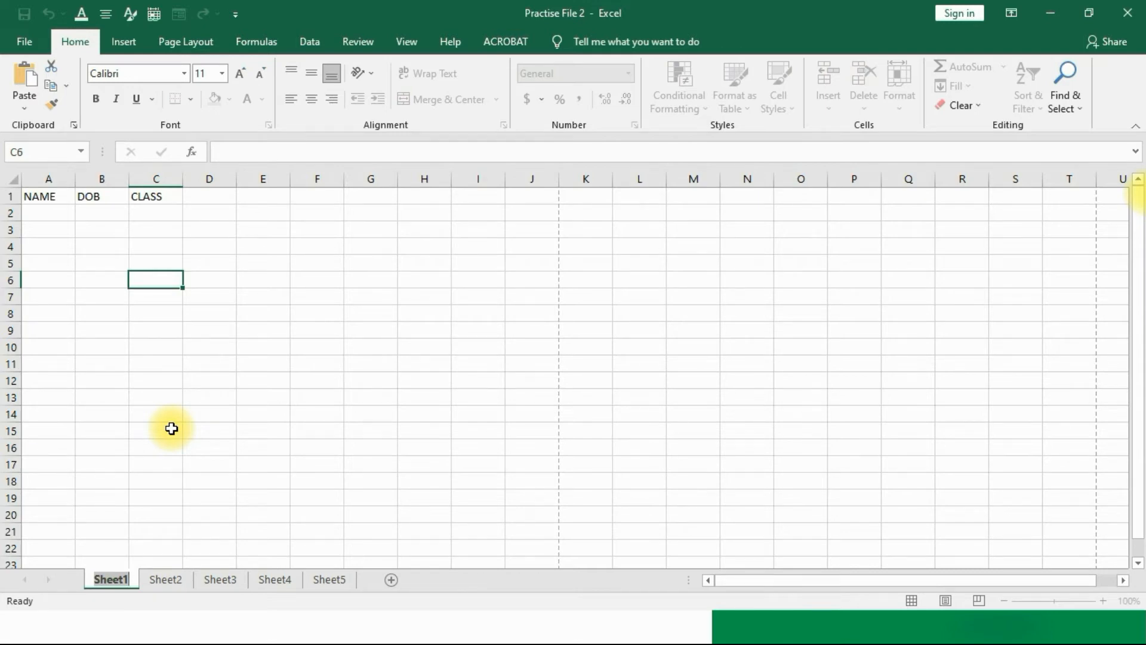
{"action": "type", "text": "Per"}
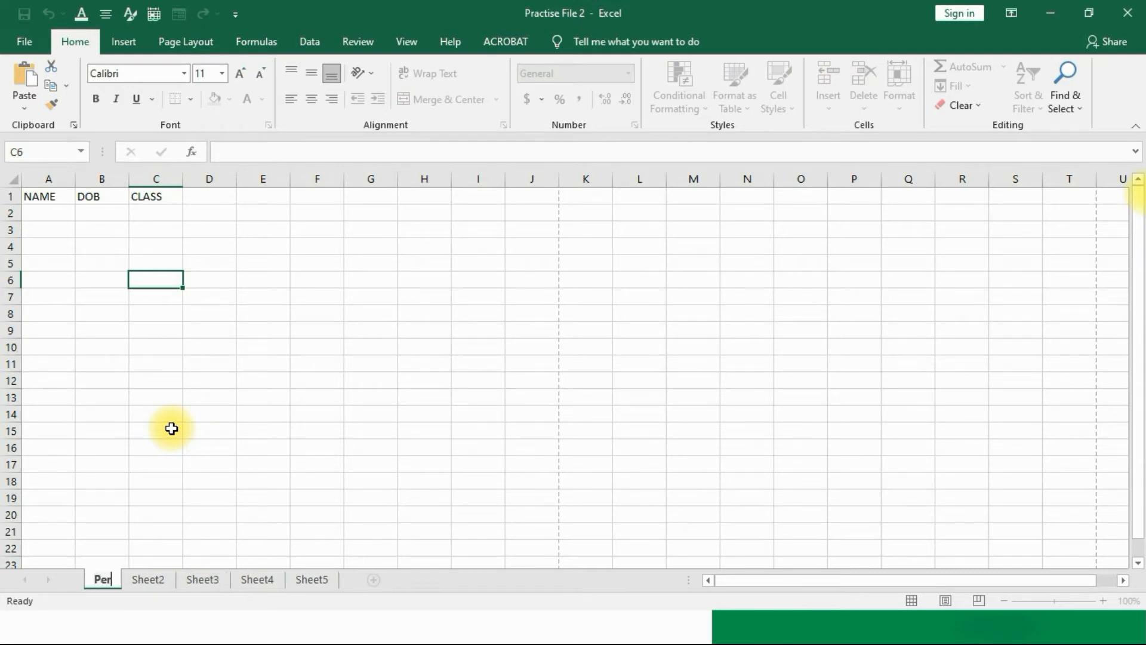
{"action": "type", "text": "sonal "}
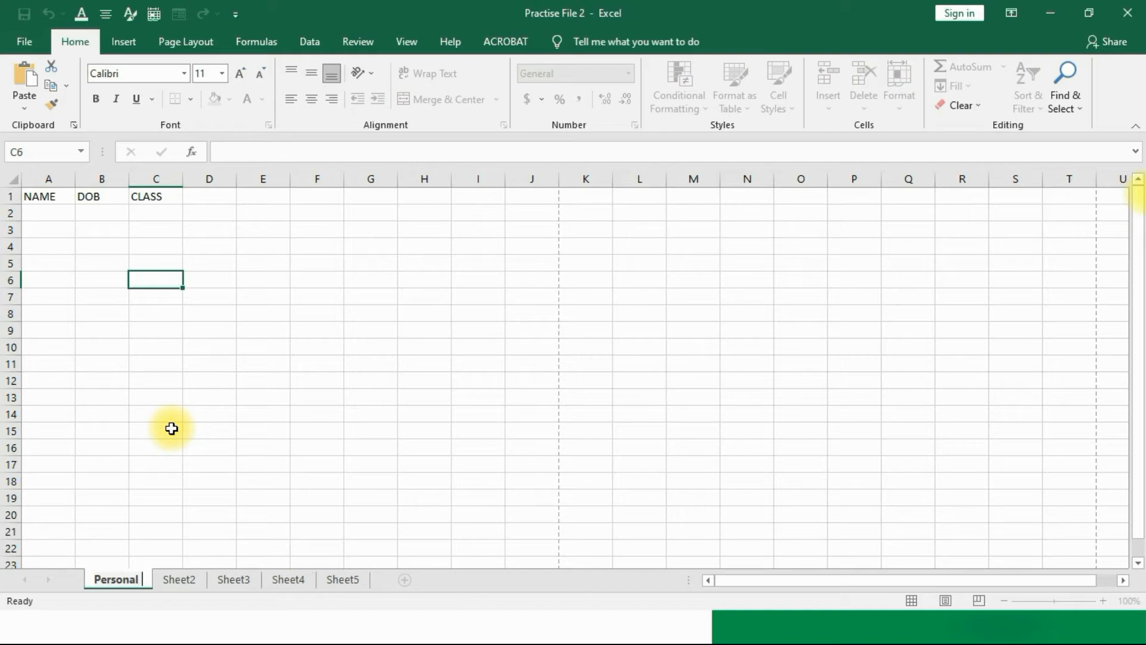
{"action": "type", "text": "Information"}
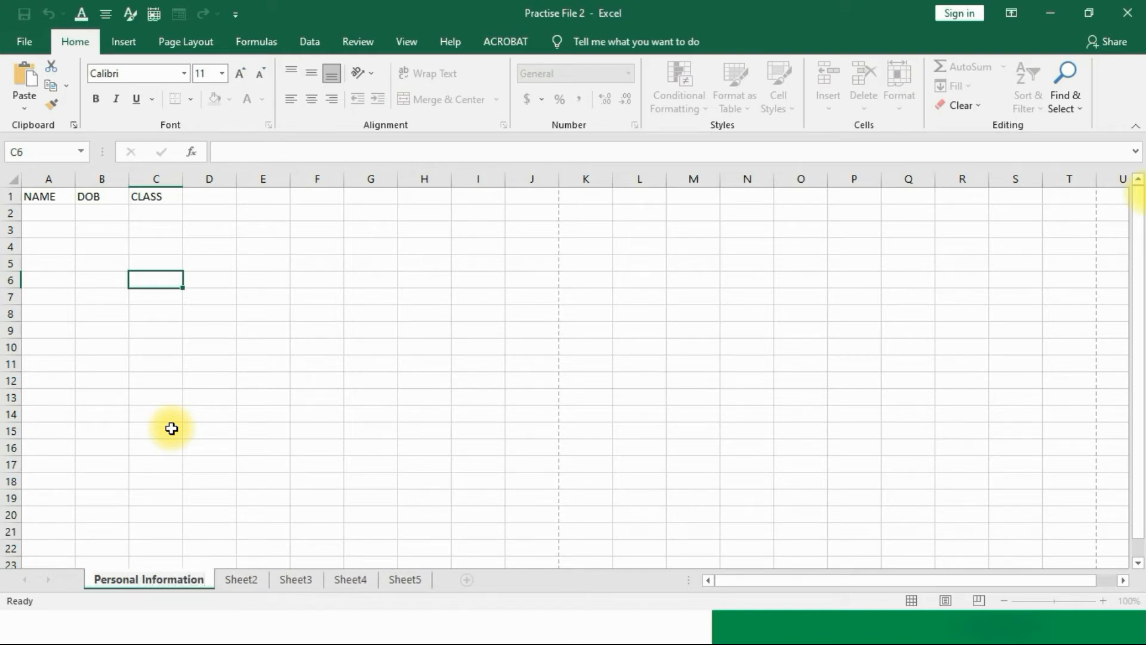
{"action": "left_click", "coordinate": [171, 429]}
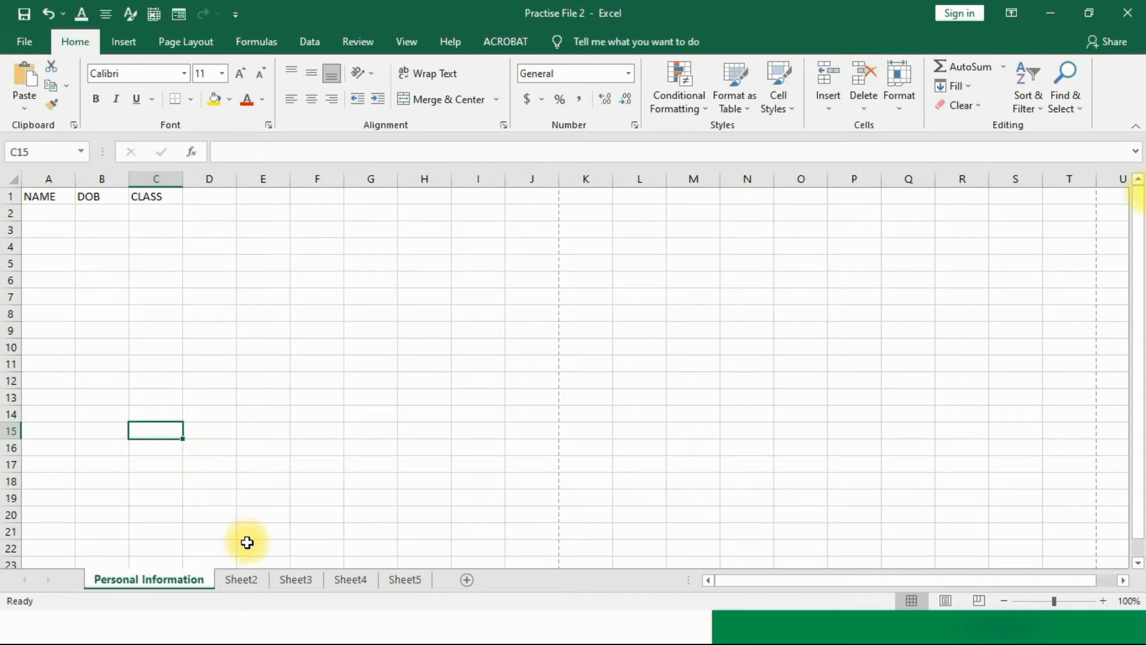
Step: On Sheet2, enter the headers SUNJECT in A1 and SCORE in B1
{"action": "left_click", "coordinate": [229, 582]}
{"action": "left_click", "coordinate": [60, 200]}
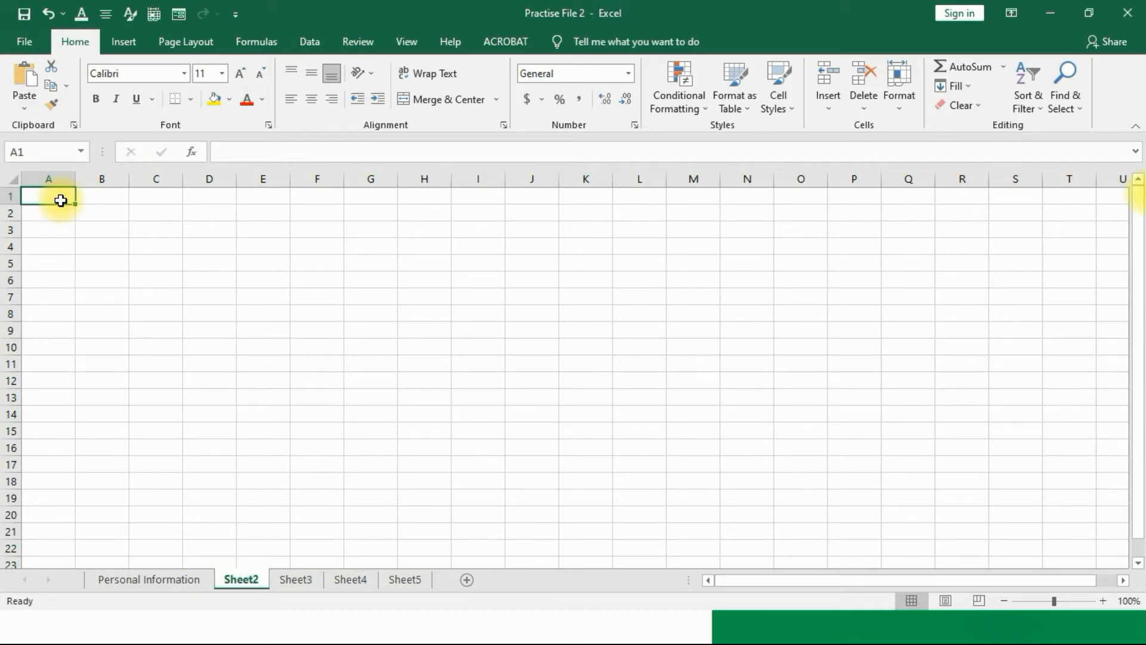
{"action": "type", "text": "sub"}
{"action": "key", "text": "BackSpace"}
{"action": "key", "text": "BackSpace"}
{"action": "key", "text": "BackSpace"}
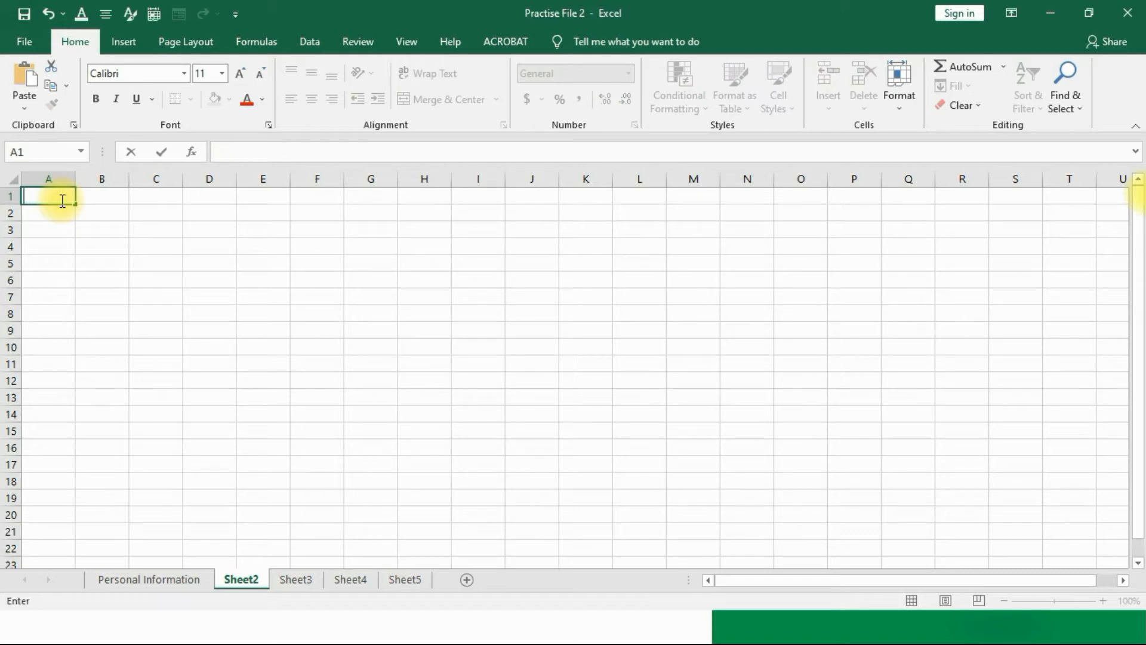
{"action": "type", "text": "SUNJECT"}
{"action": "key", "text": "Tab"}
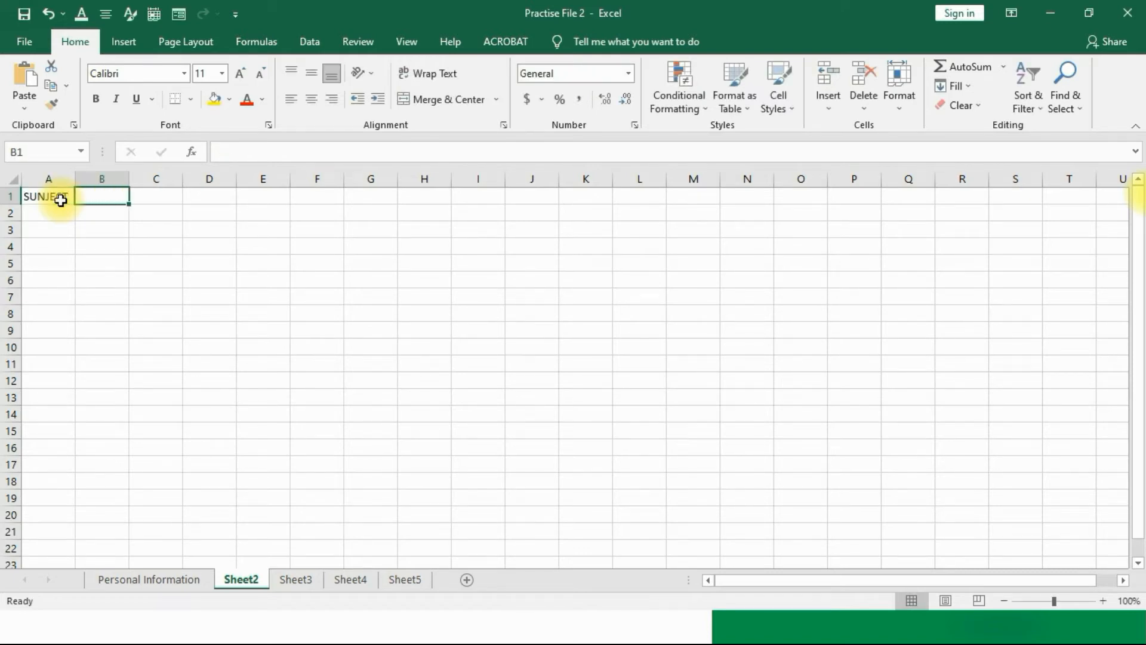
{"action": "type", "text": "SCORE"}
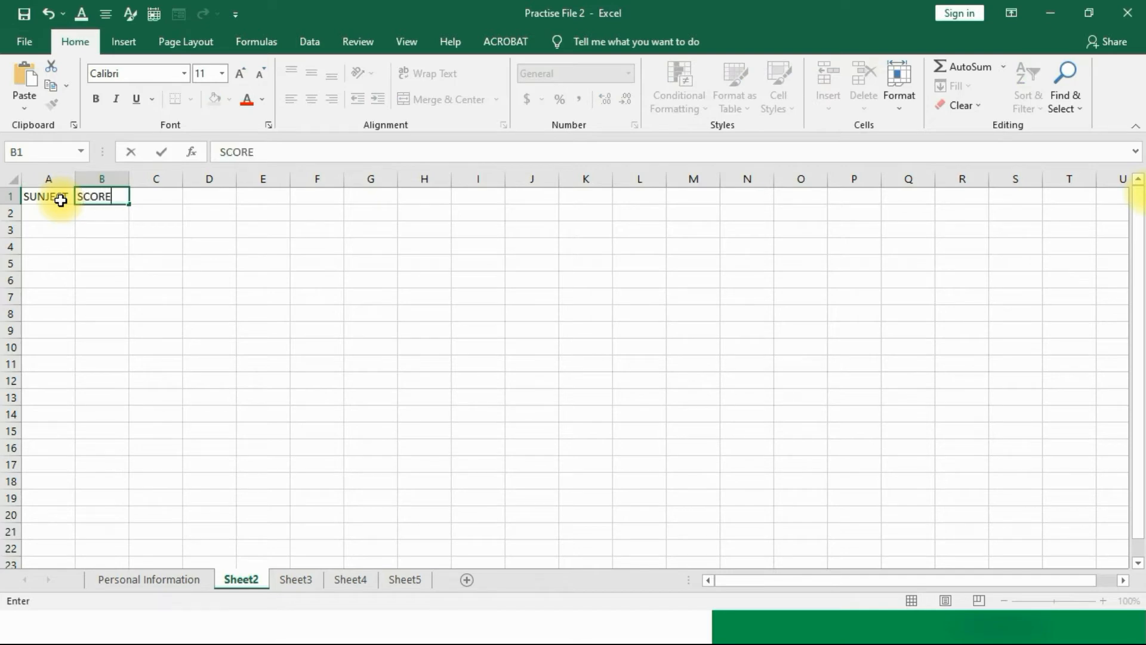
Step: Rename the Sheet2 tab to 'Exam Score'
{"action": "right_click", "coordinate": [258, 581]}
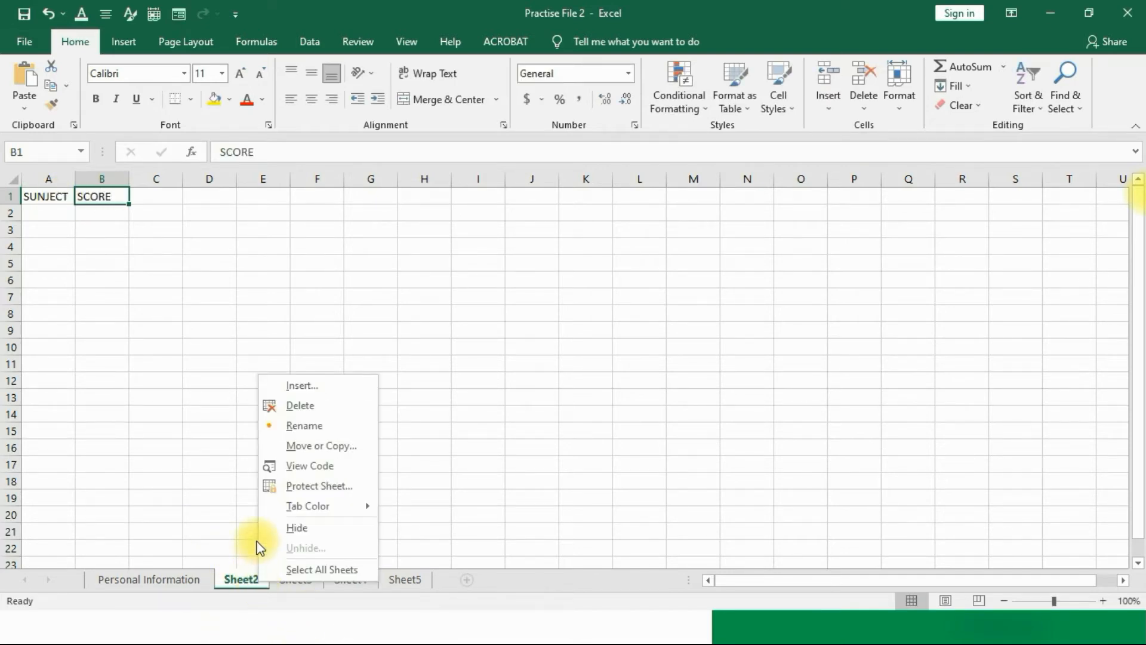
{"action": "left_click", "coordinate": [308, 427]}
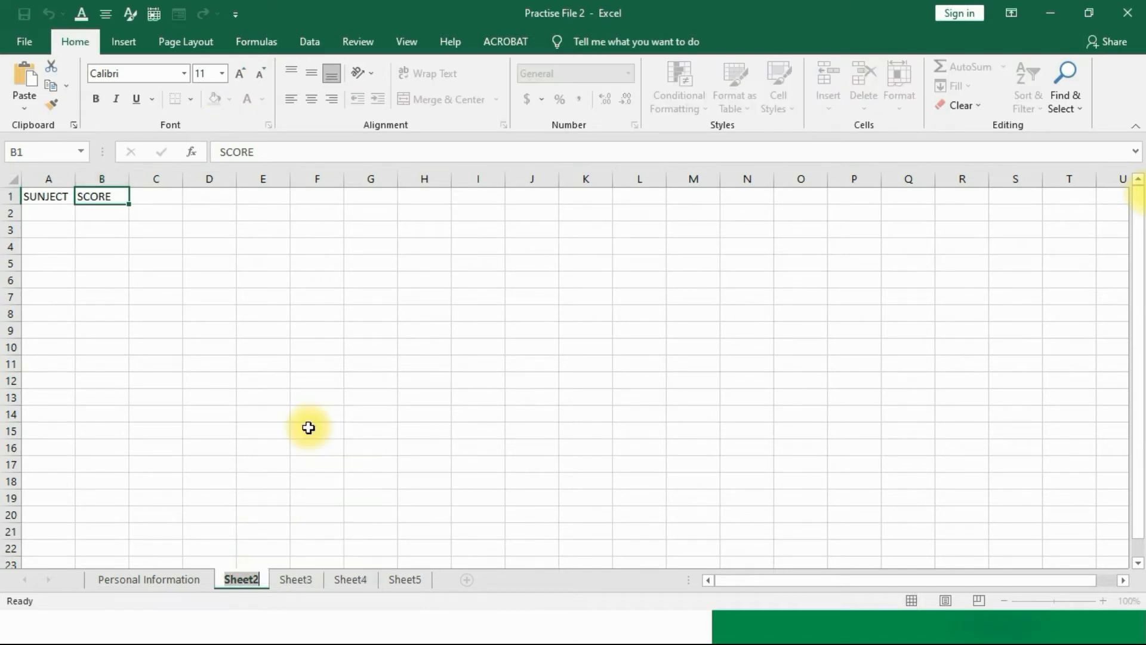
{"action": "type", "text": "Exam"}
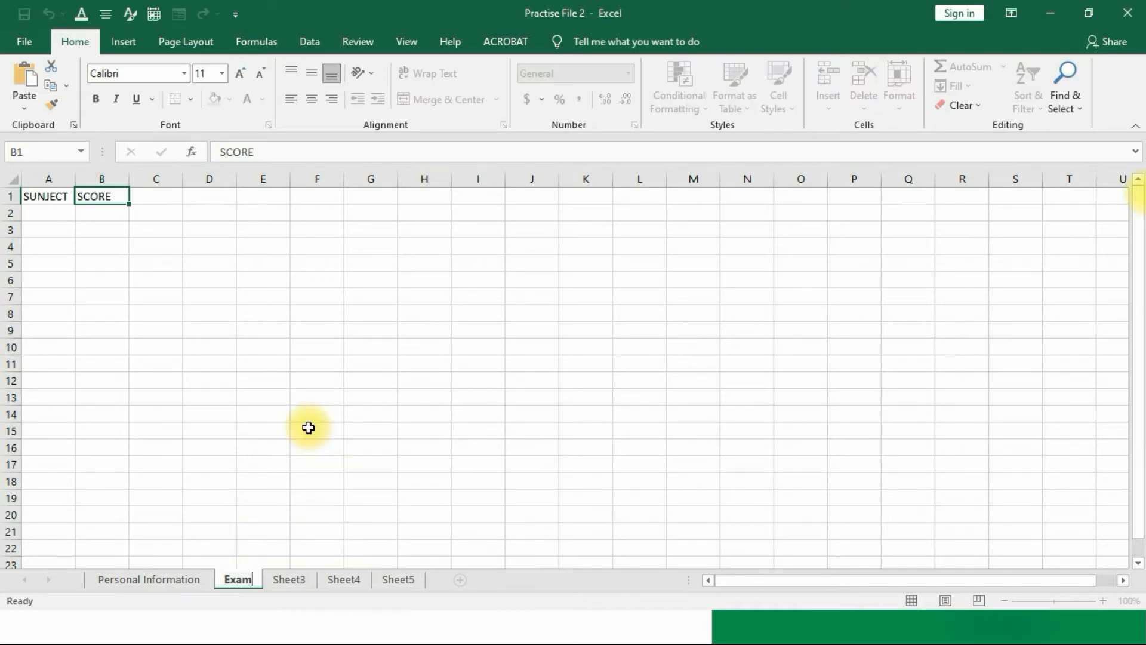
{"action": "key", "text": "Return"}
{"action": "type", "text": "Score"}
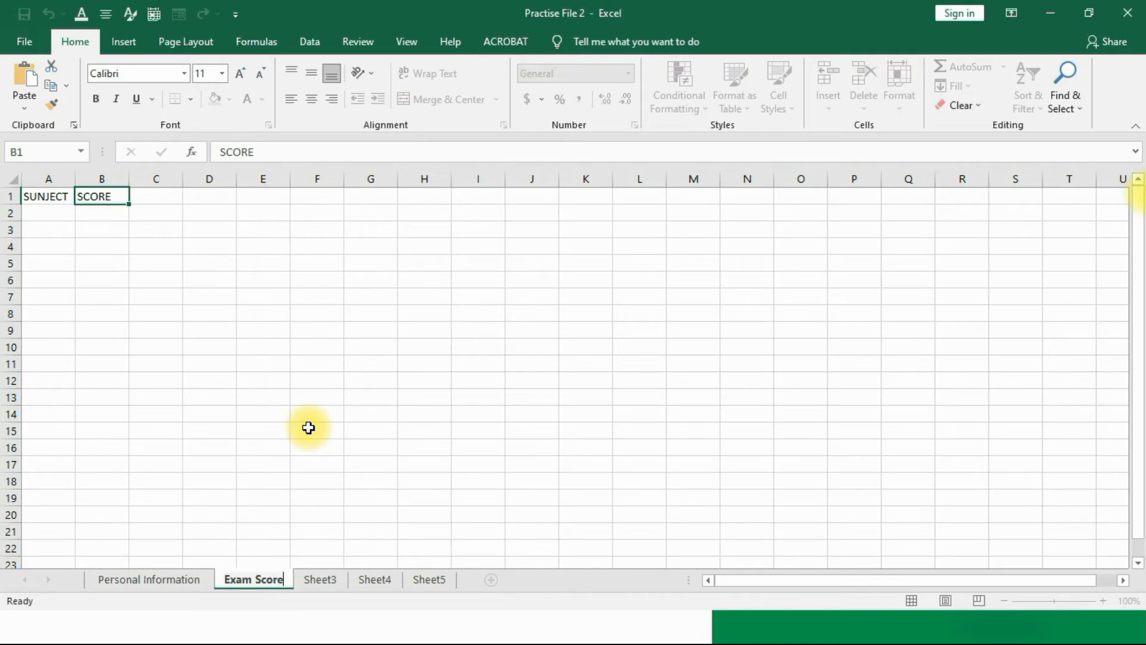
{"action": "left_click", "coordinate": [309, 427]}
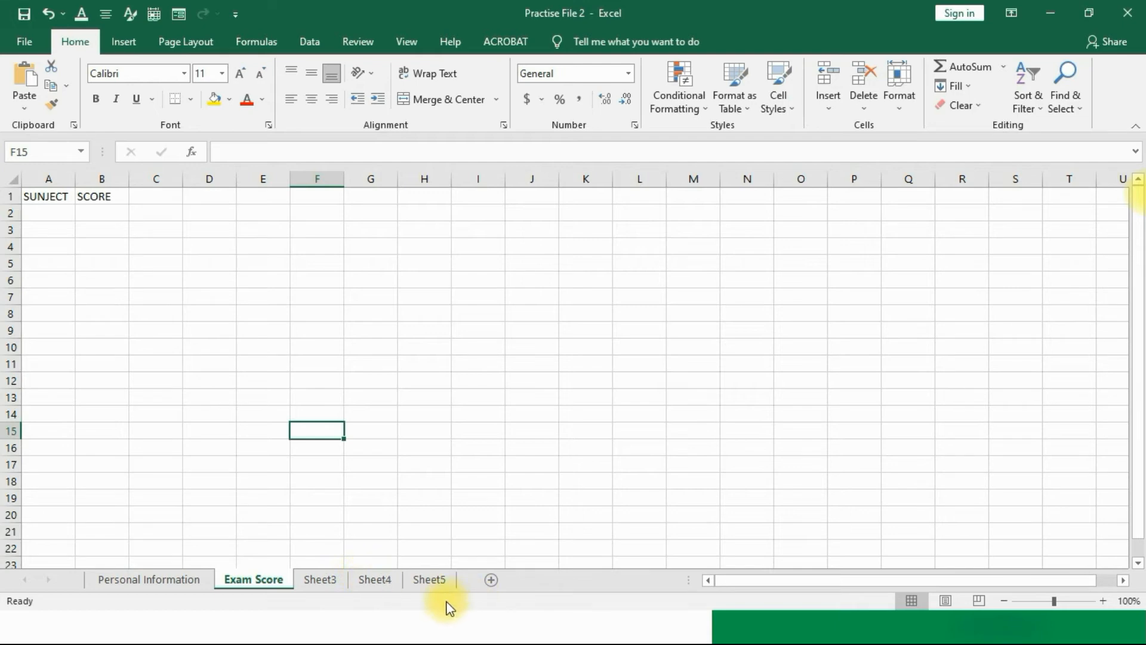
Step: Delete Sheet3, Sheet4 and Sheet5, then go back to Personal Information
{"action": "left_click", "coordinate": [325, 583]}
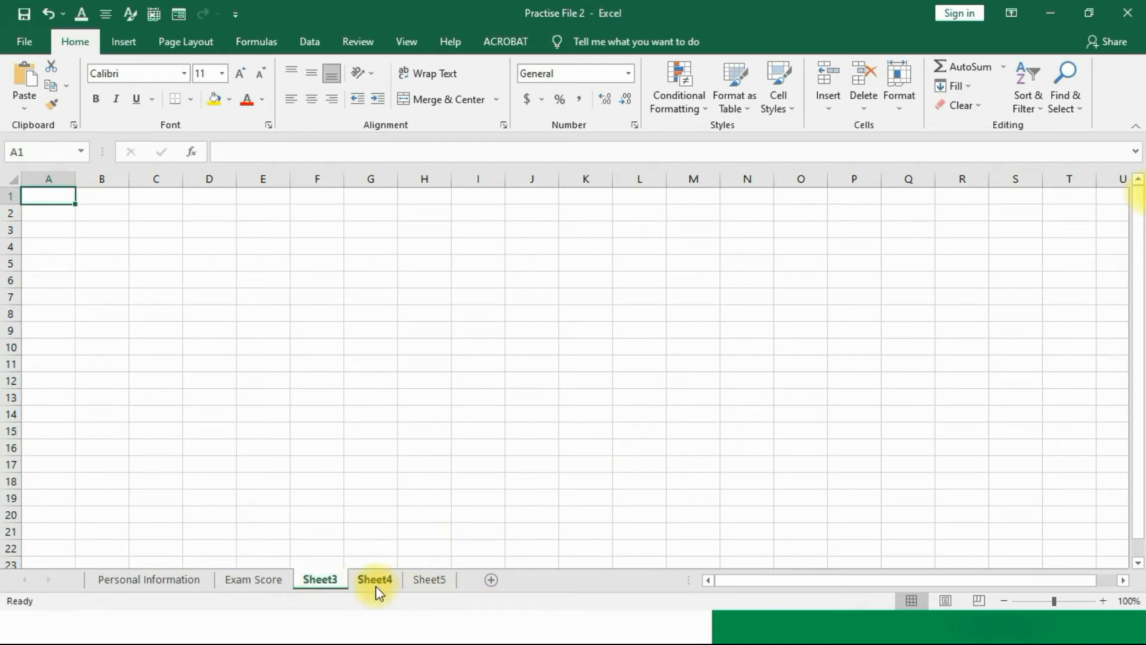
{"action": "left_click", "coordinate": [375, 583]}
{"action": "left_click", "coordinate": [311, 579]}
{"action": "right_click", "coordinate": [310, 579]}
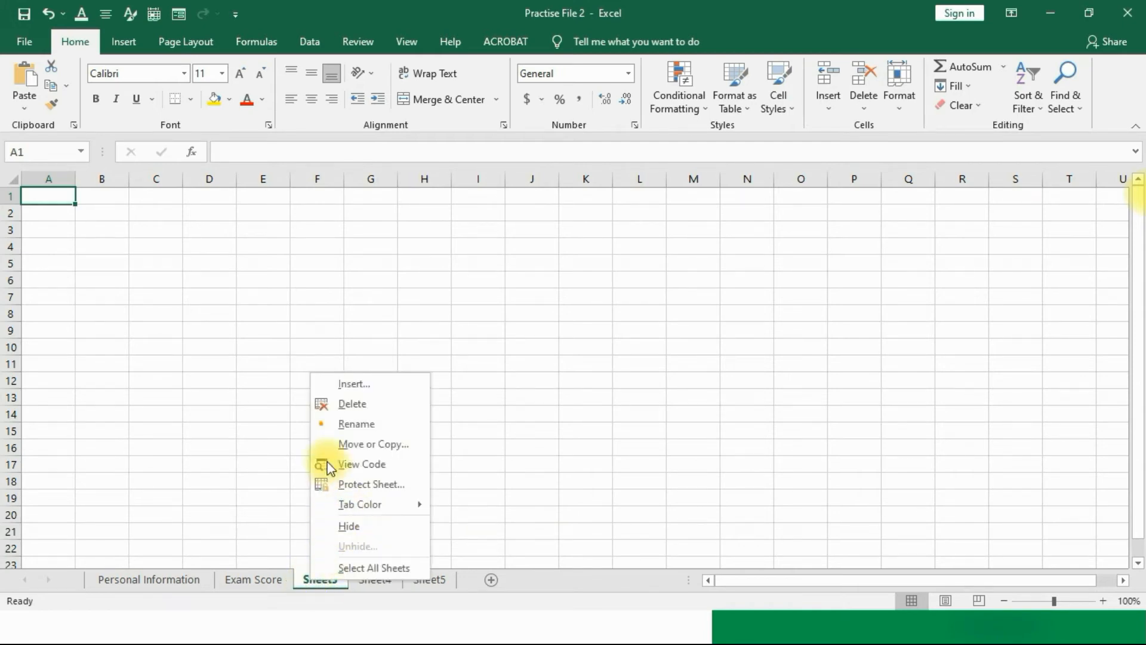
{"action": "left_click", "coordinate": [326, 406]}
{"action": "right_click", "coordinate": [307, 583]}
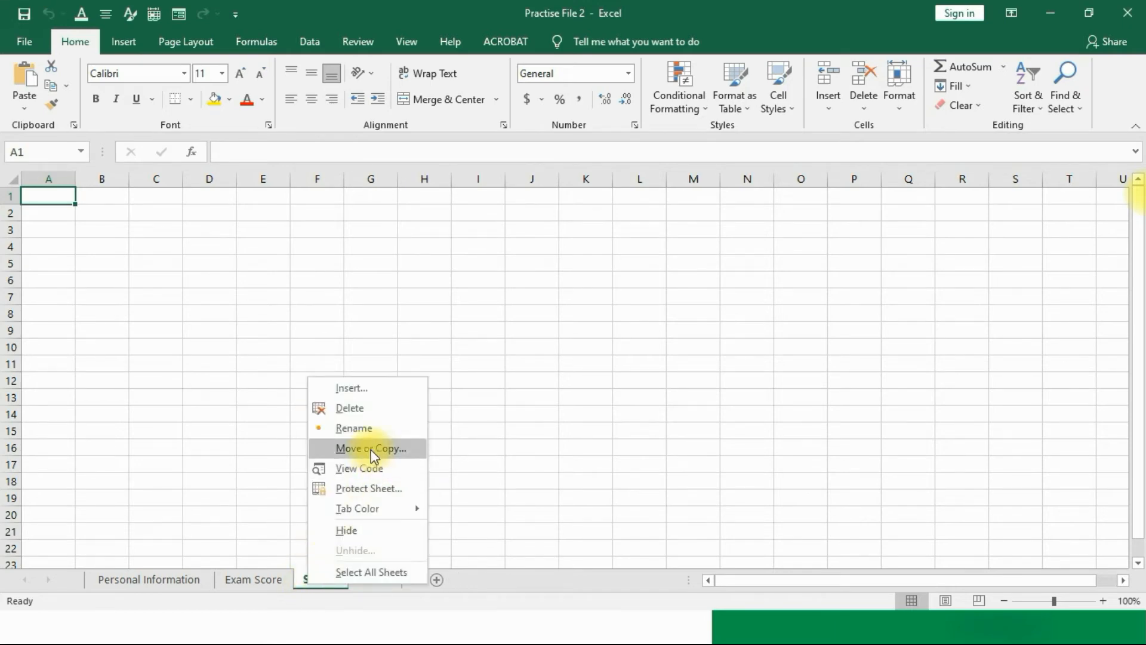
{"action": "left_click", "coordinate": [353, 404]}
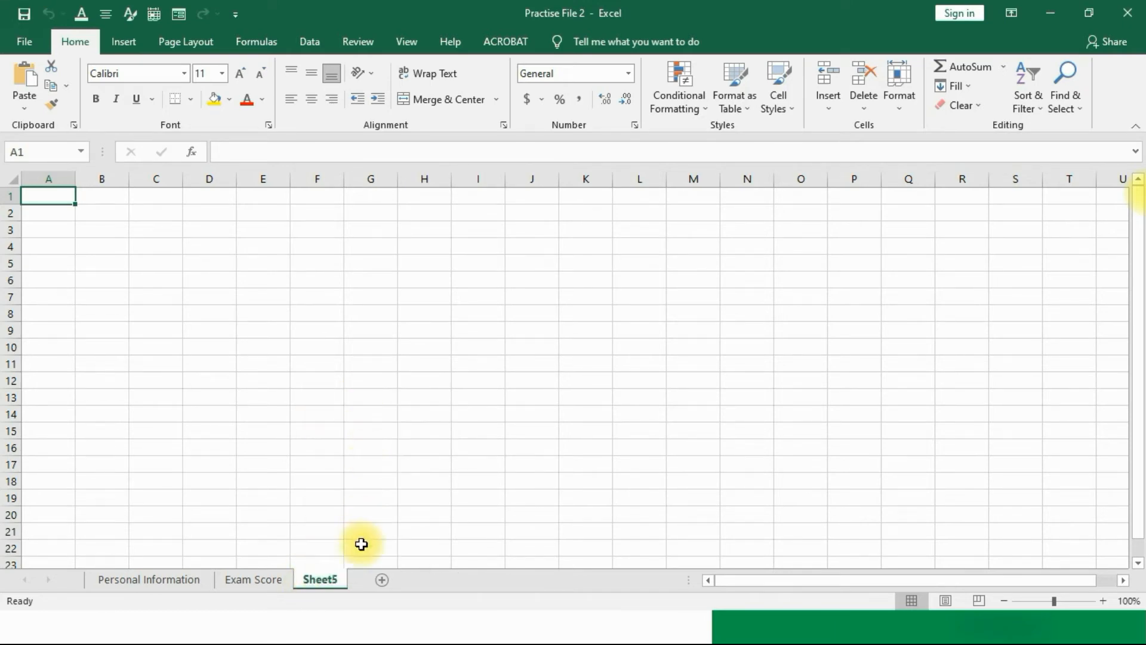
{"action": "right_click", "coordinate": [317, 577]}
{"action": "left_click", "coordinate": [337, 401]}
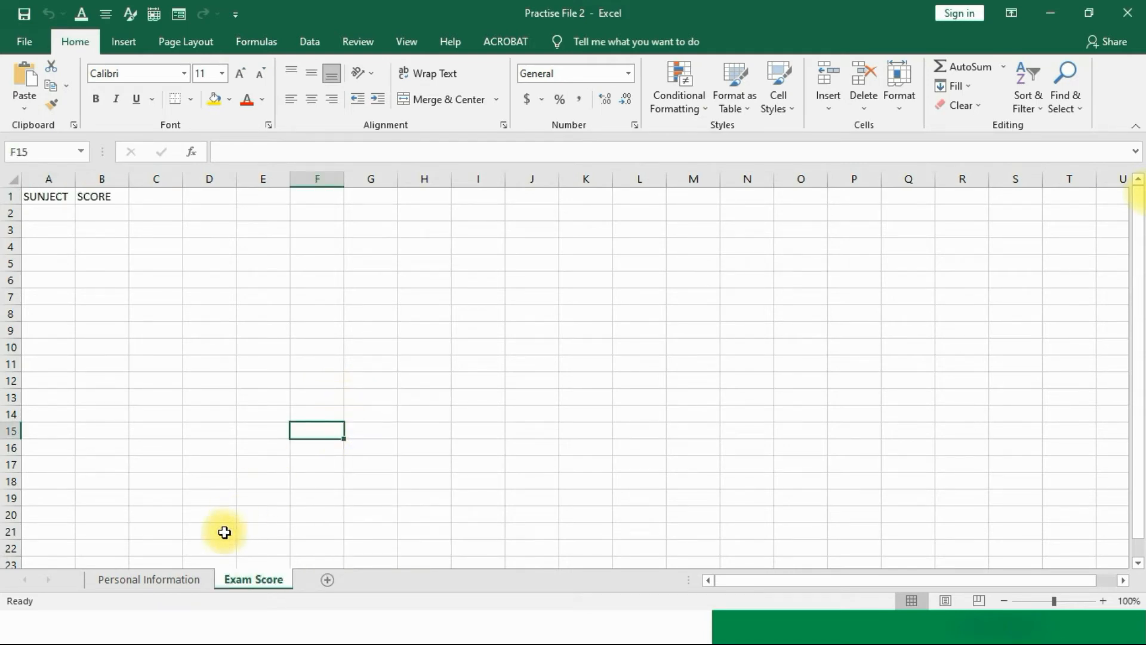
{"action": "left_click", "coordinate": [197, 578]}
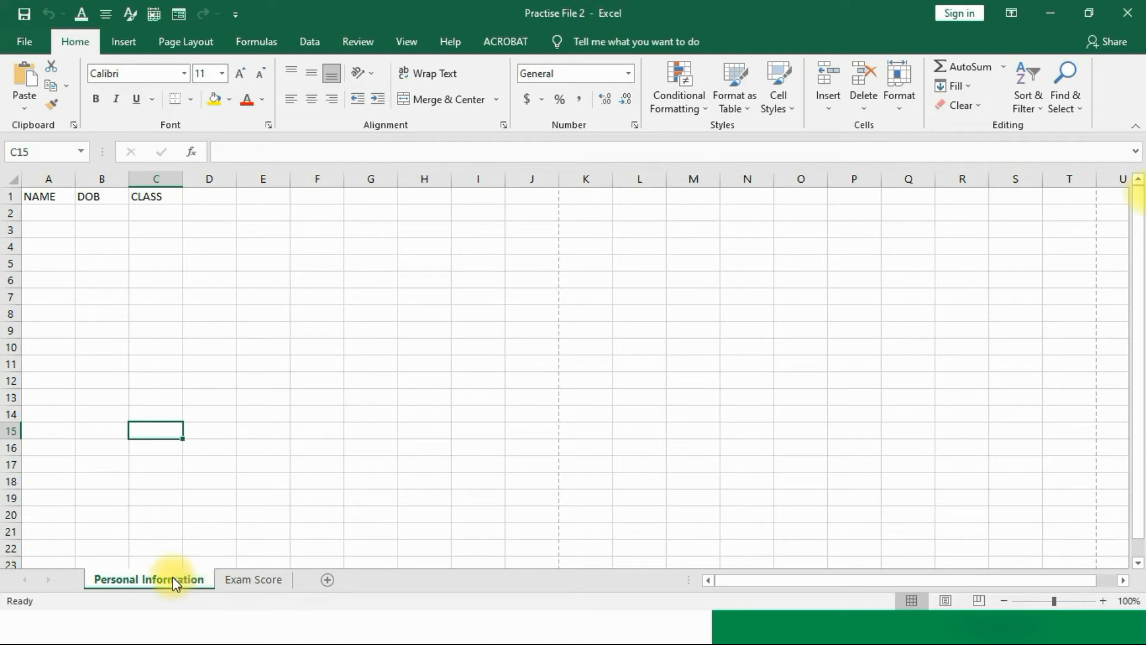
Step: Colour the Personal Information tab green and the Exam Score tab red
{"action": "right_click", "coordinate": [173, 578]}
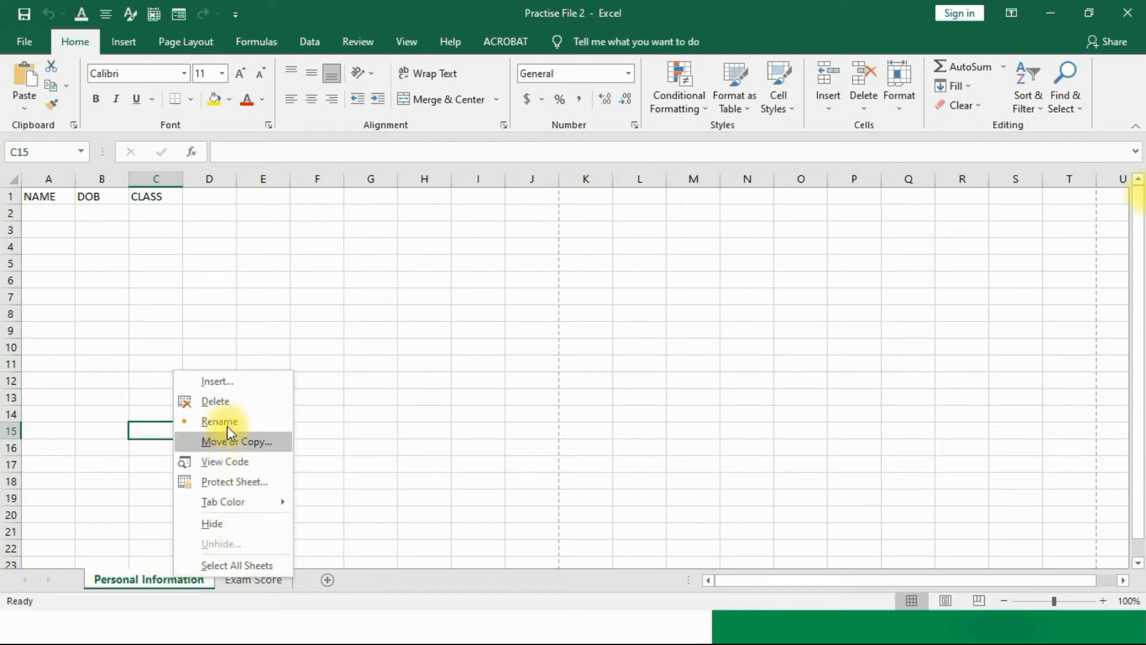
{"action": "mouse_move", "coordinate": [258, 499]}
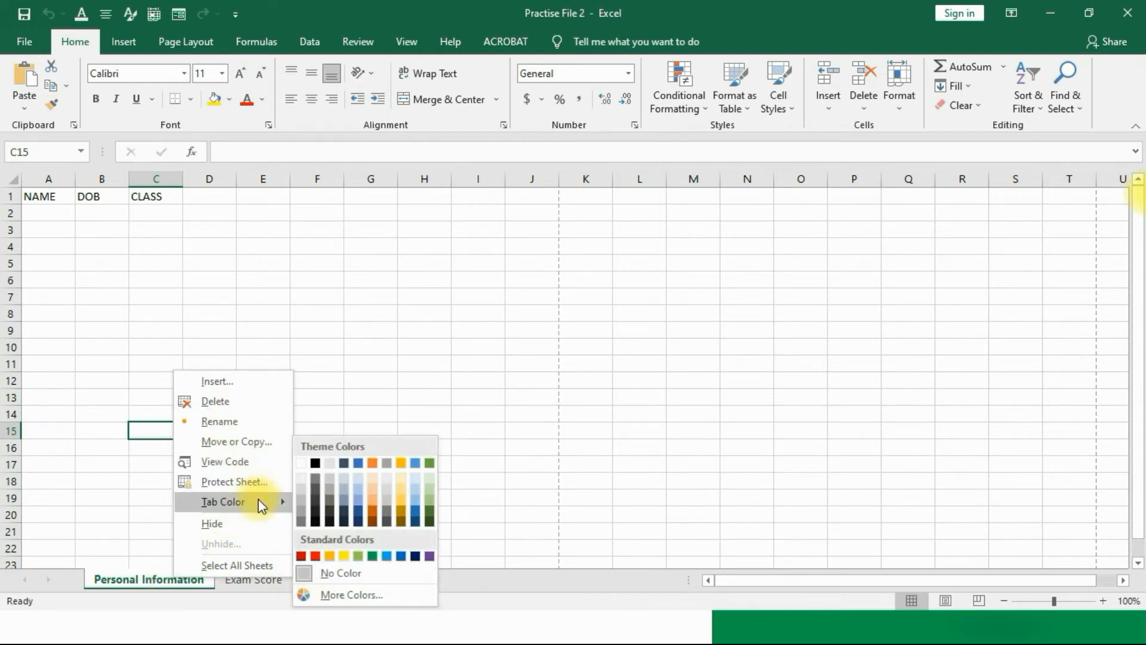
{"action": "left_click", "coordinate": [368, 557]}
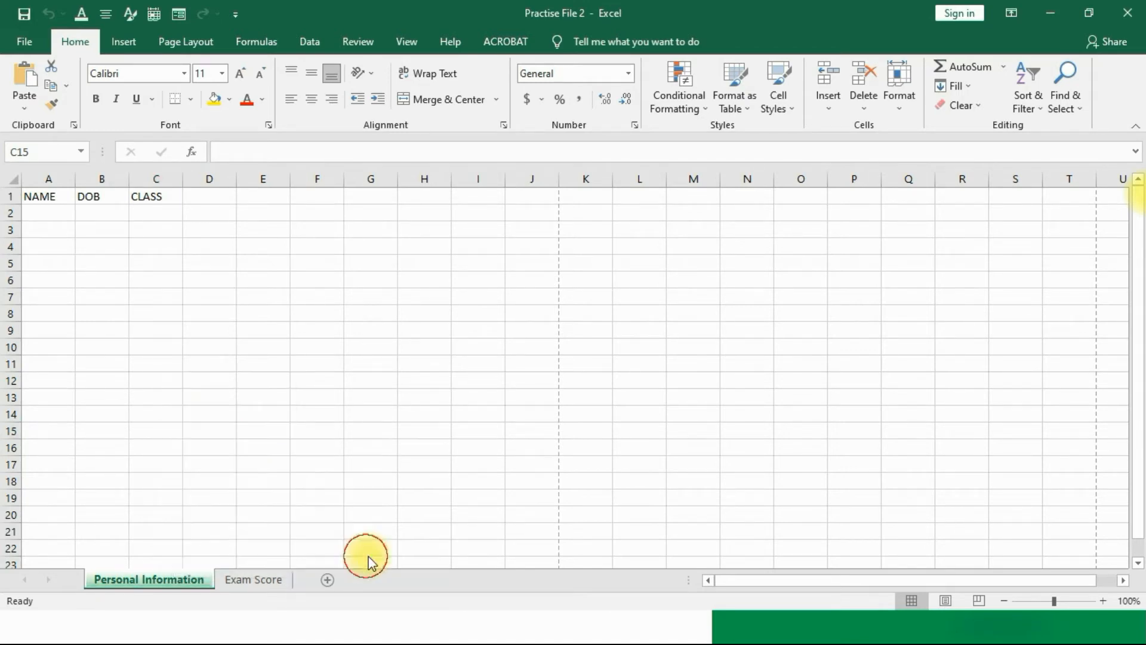
{"action": "left_click", "coordinate": [253, 579]}
{"action": "right_click", "coordinate": [253, 578]}
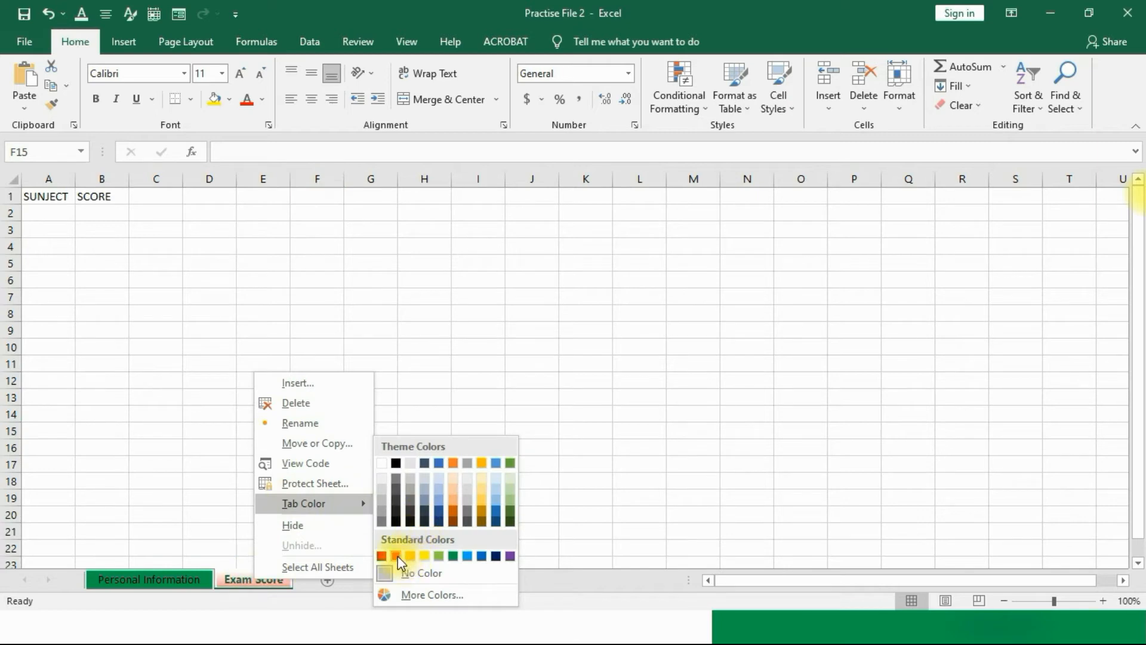
{"action": "left_click", "coordinate": [398, 557]}
Step: Compare the coloured tabs, then bring up Move or Copy for Personal Information
{"action": "left_click", "coordinate": [477, 463]}
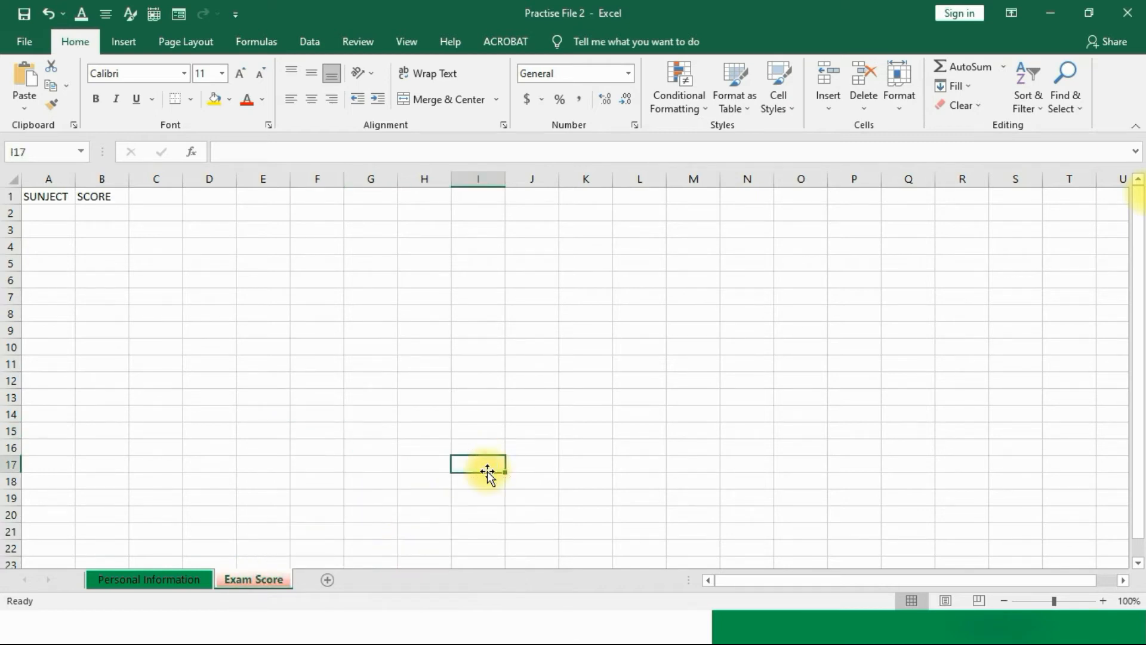
{"action": "left_click", "coordinate": [144, 578]}
{"action": "left_click", "coordinate": [232, 576]}
{"action": "left_click", "coordinate": [162, 578]}
{"action": "left_click", "coordinate": [238, 579]}
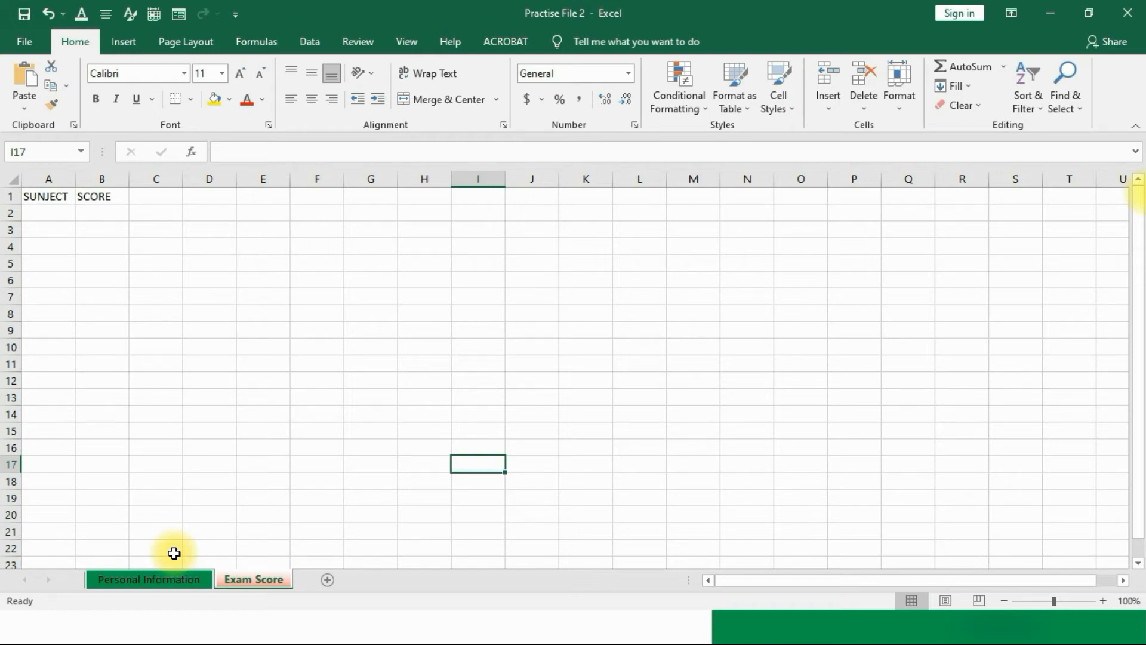
{"action": "left_click", "coordinate": [167, 578]}
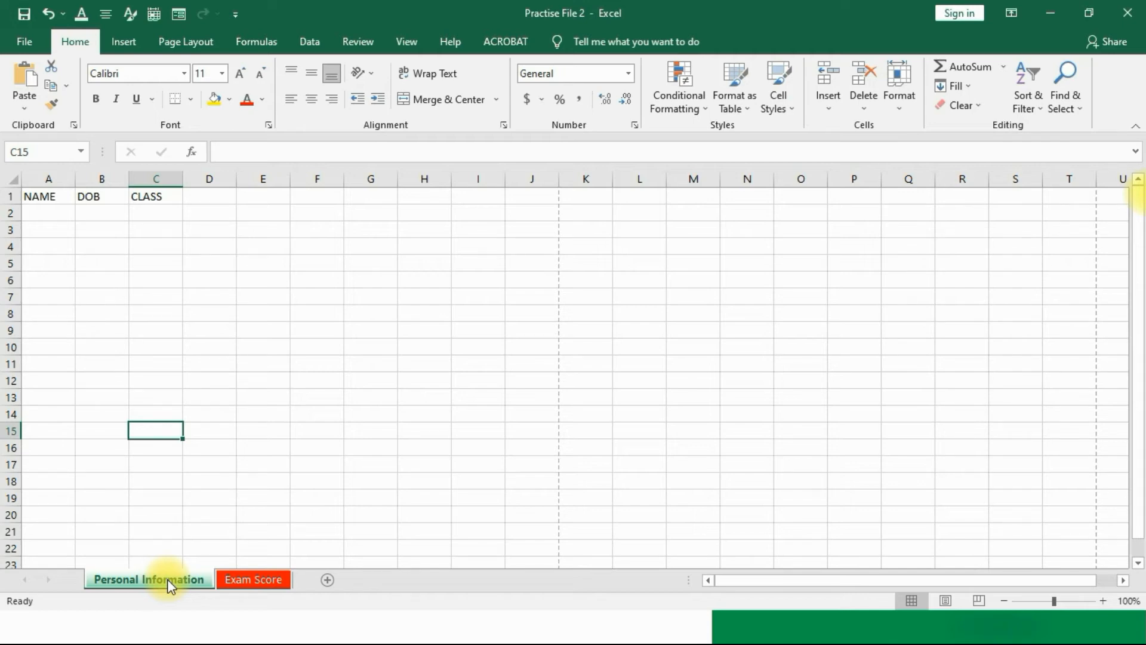
{"action": "right_click", "coordinate": [167, 579]}
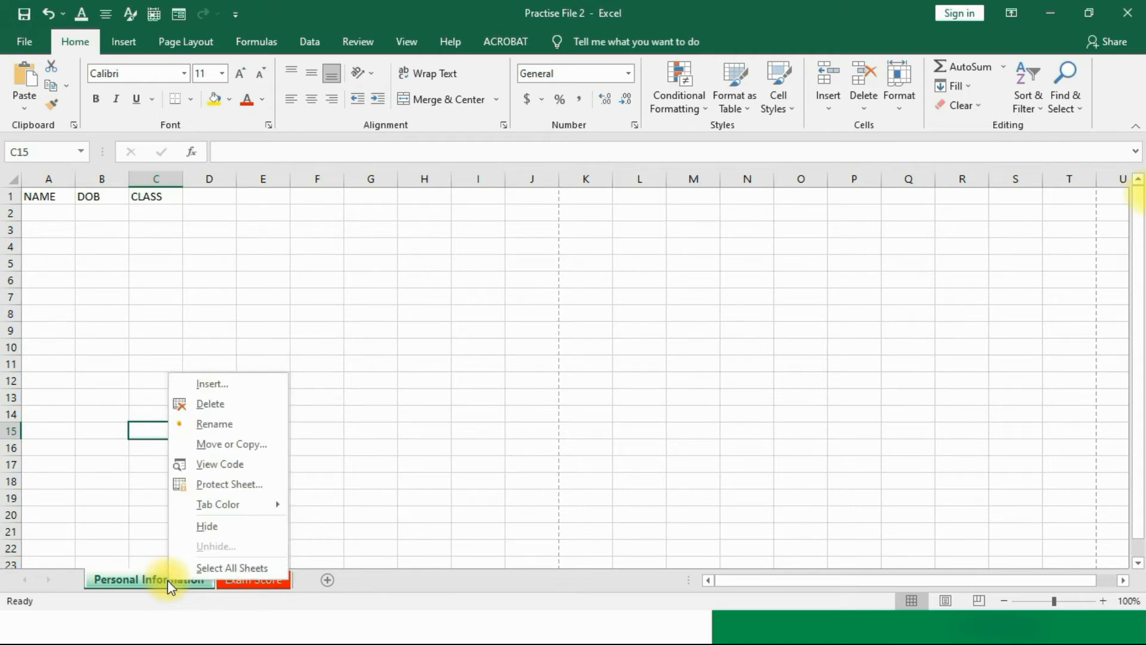
{"action": "left_click", "coordinate": [225, 445]}
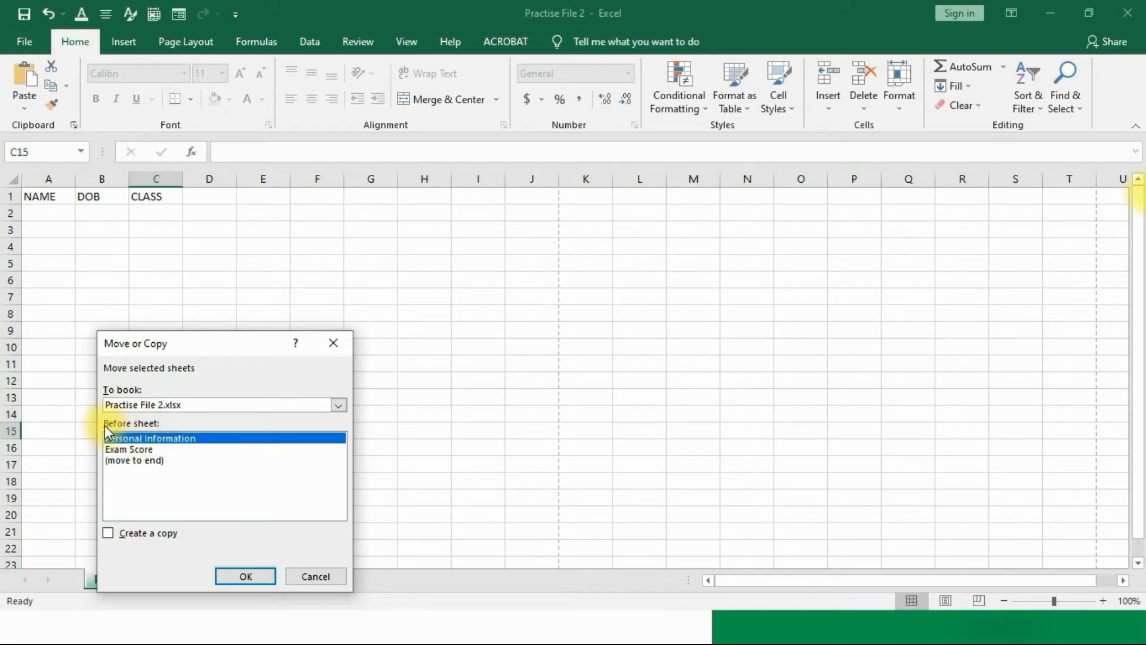
Step: Copy Personal Information to the end of Practise File 2.xlsx as Personal Information (2)
{"action": "left_click", "coordinate": [137, 449]}
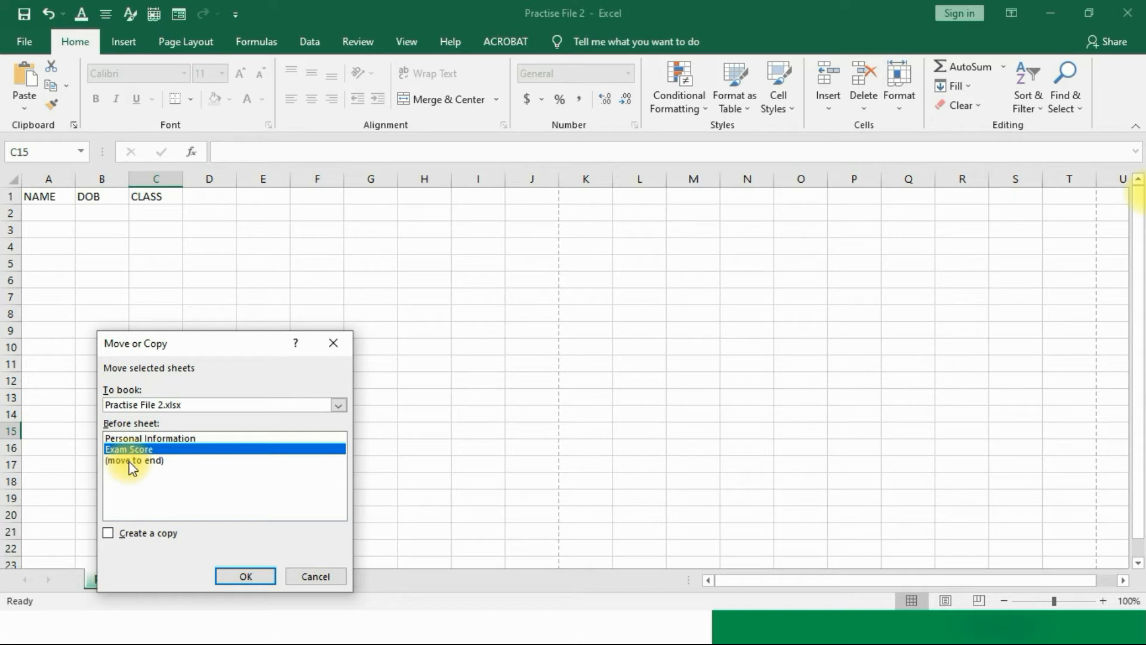
{"action": "left_click", "coordinate": [131, 460]}
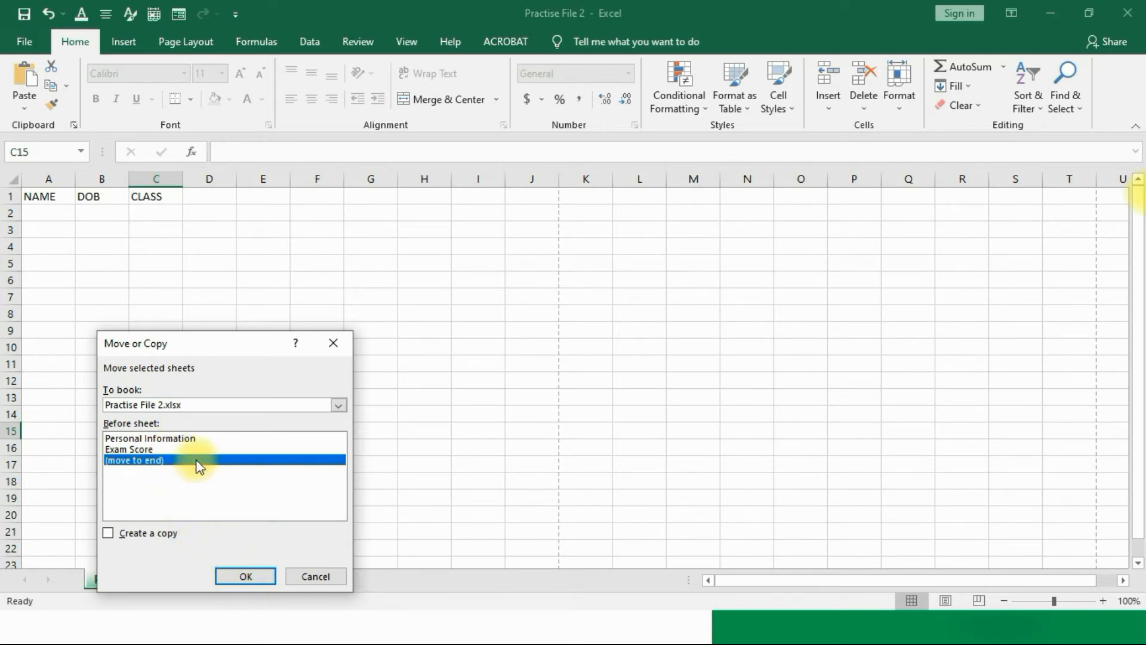
{"action": "left_click", "coordinate": [109, 536]}
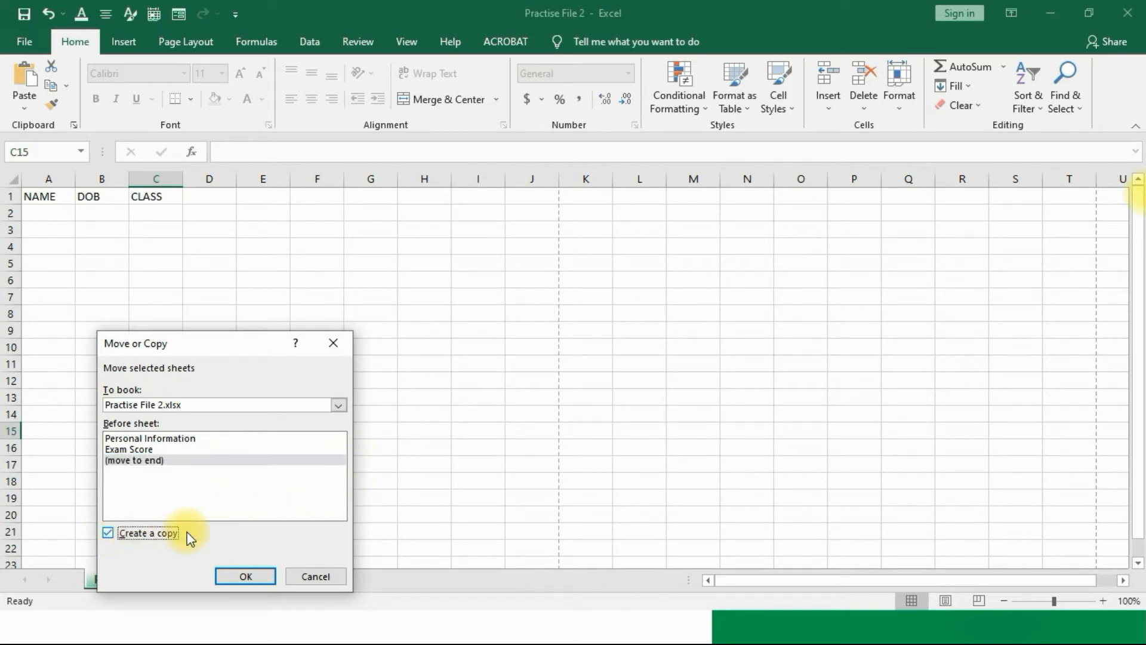
{"action": "left_click", "coordinate": [156, 459]}
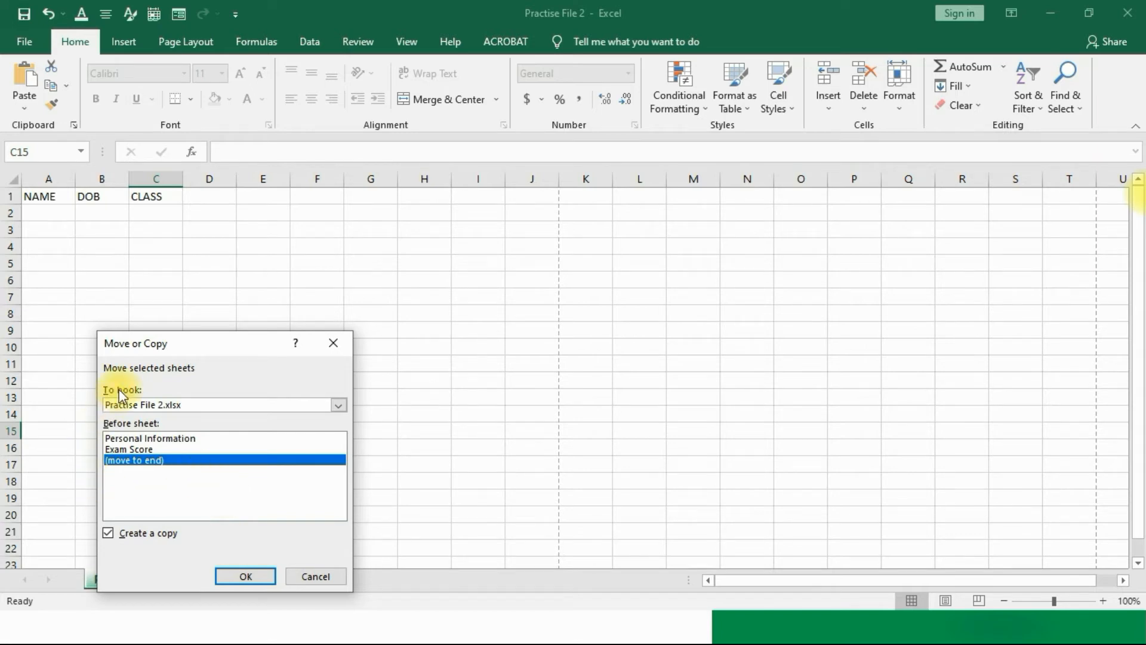
{"action": "left_click", "coordinate": [345, 405]}
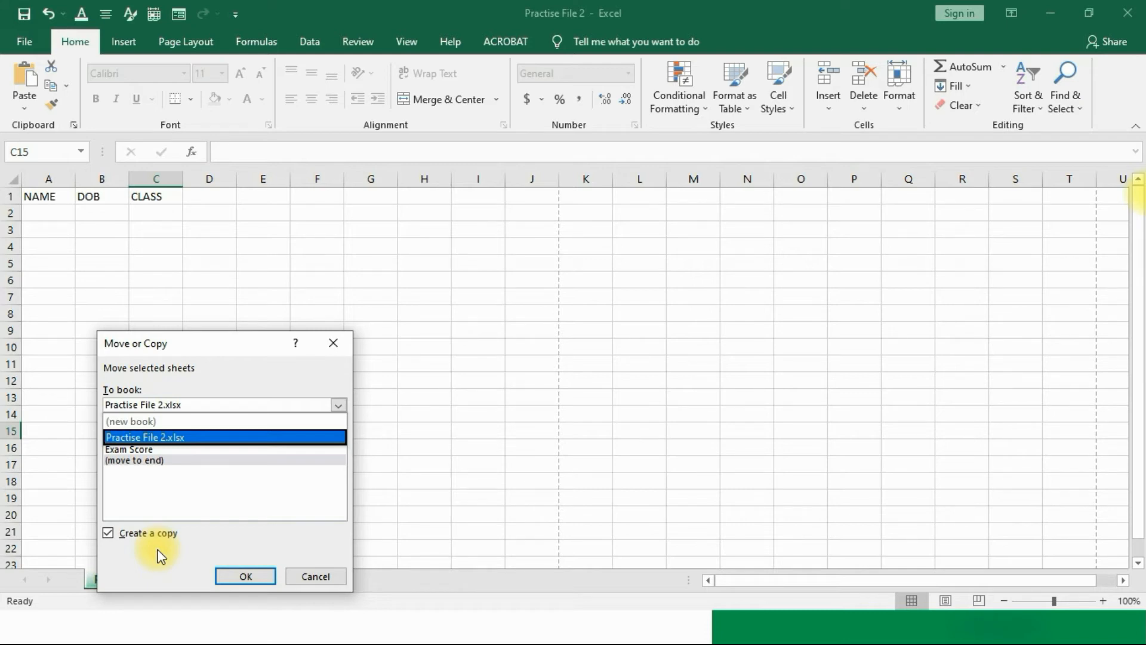
{"action": "left_click", "coordinate": [162, 437]}
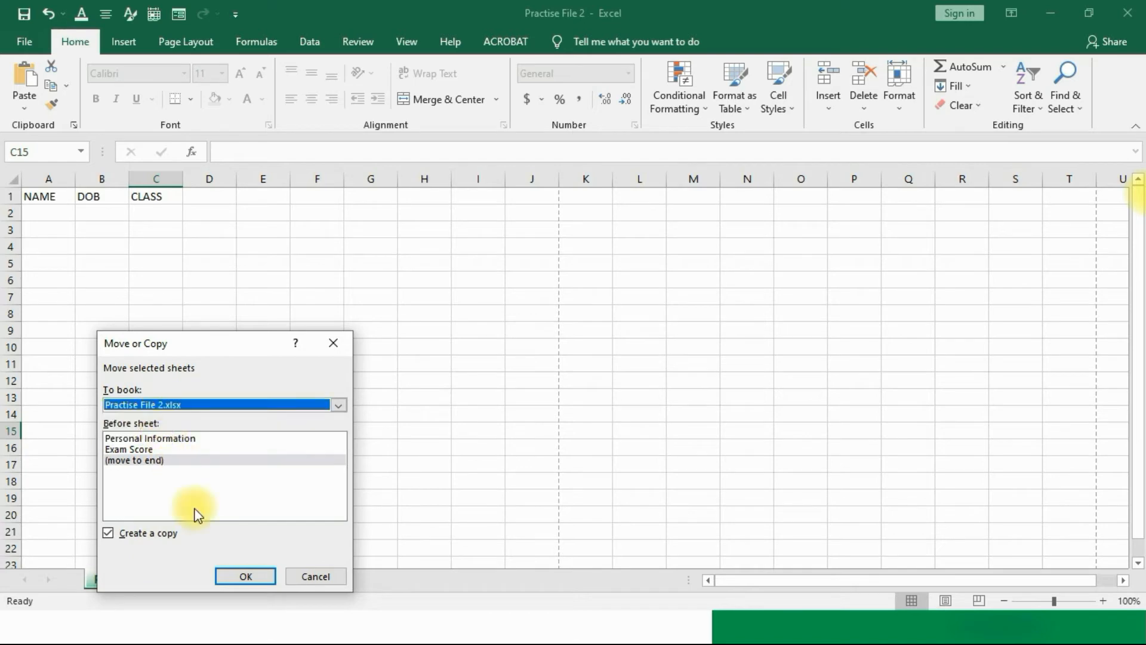
{"action": "left_click", "coordinate": [222, 578]}
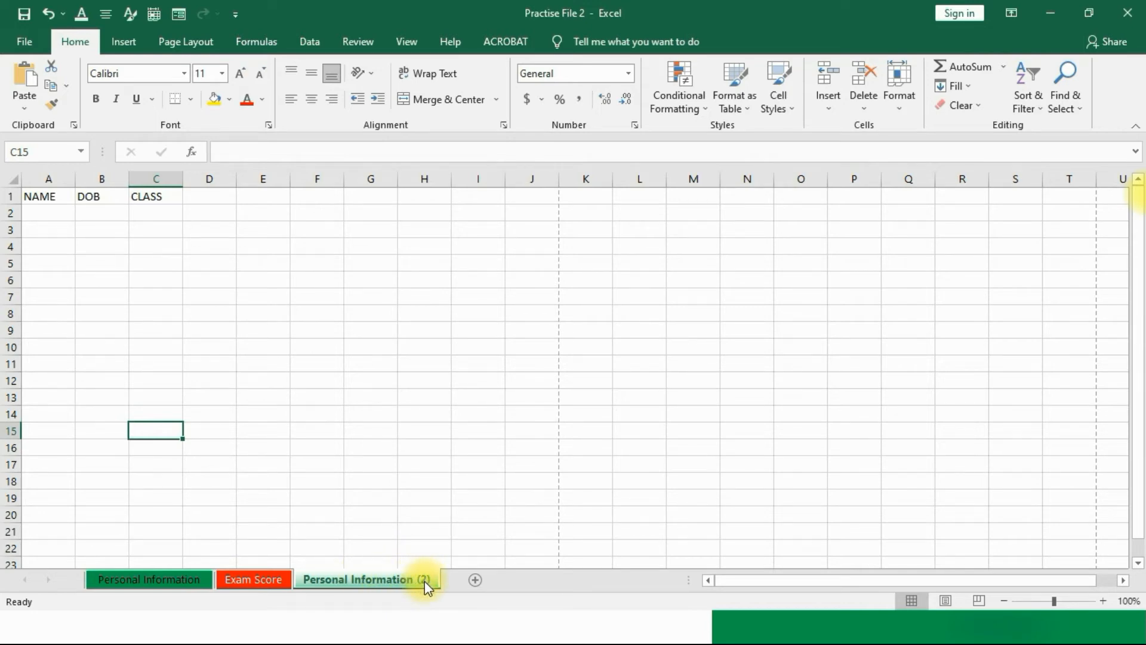
Step: Colour the Personal Information (2) tab yellow and return to Personal Information
{"action": "left_click", "coordinate": [154, 580]}
{"action": "left_click", "coordinate": [224, 512]}
{"action": "left_click", "coordinate": [312, 579]}
{"action": "right_click", "coordinate": [311, 579]}
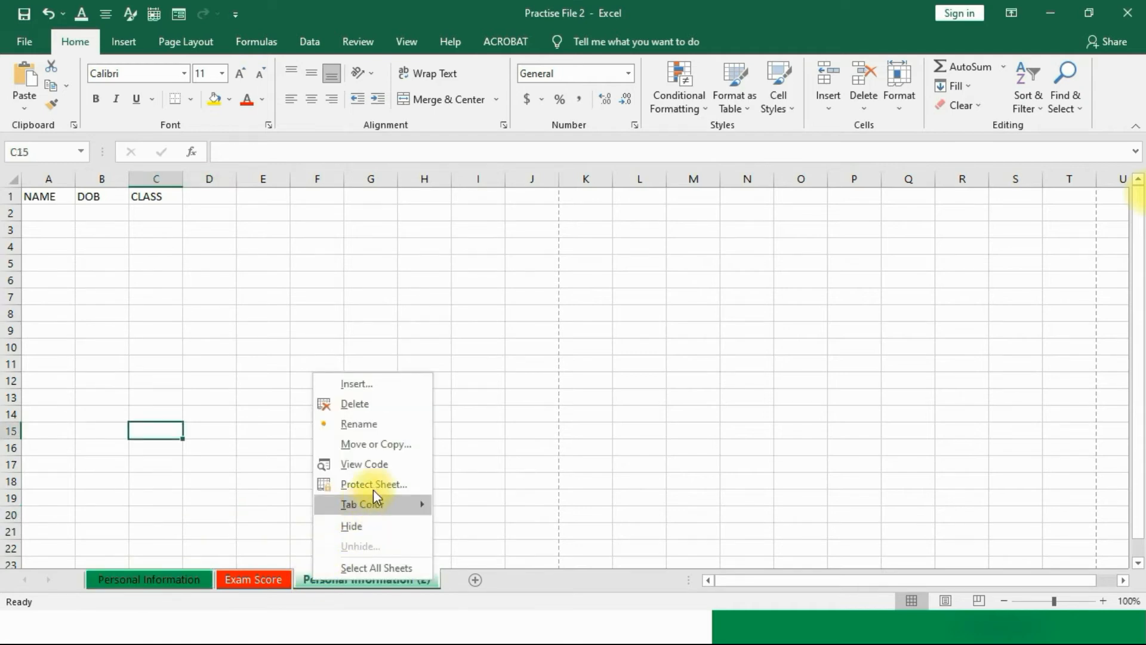
{"action": "mouse_move", "coordinate": [390, 504]}
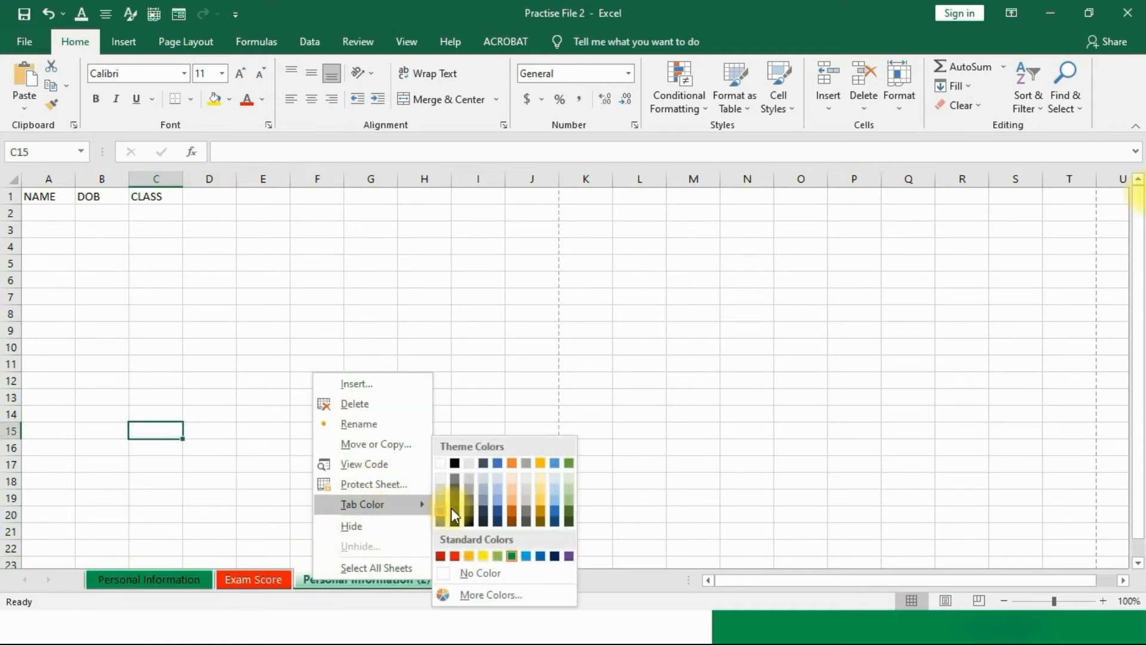
{"action": "left_click", "coordinate": [481, 556]}
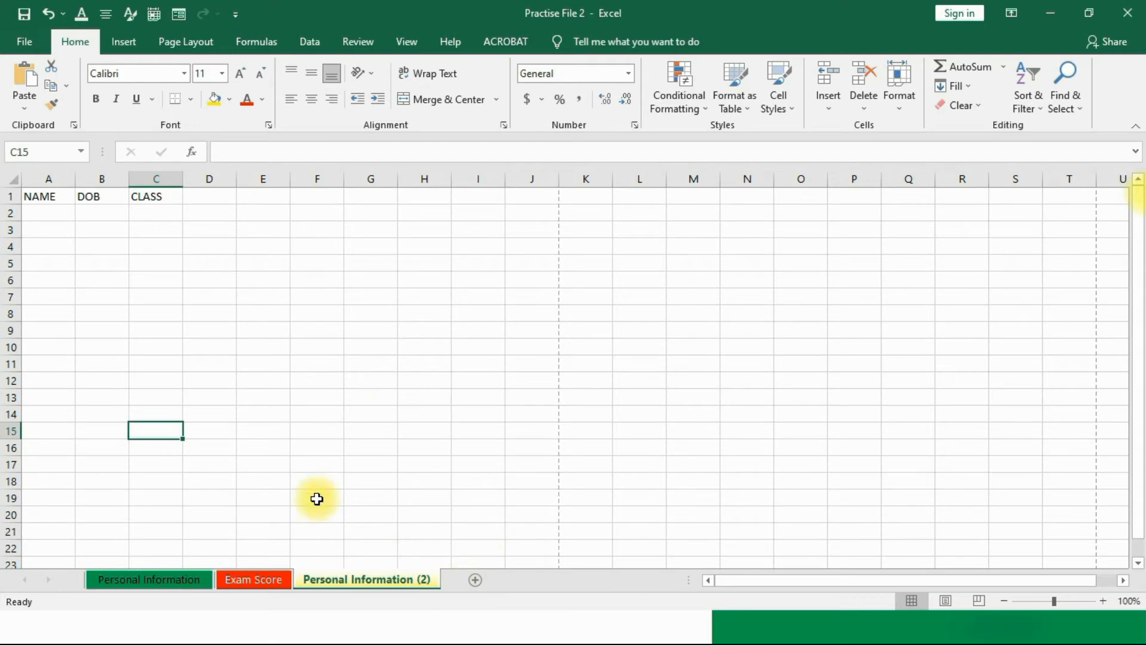
{"action": "left_click", "coordinate": [154, 580]}
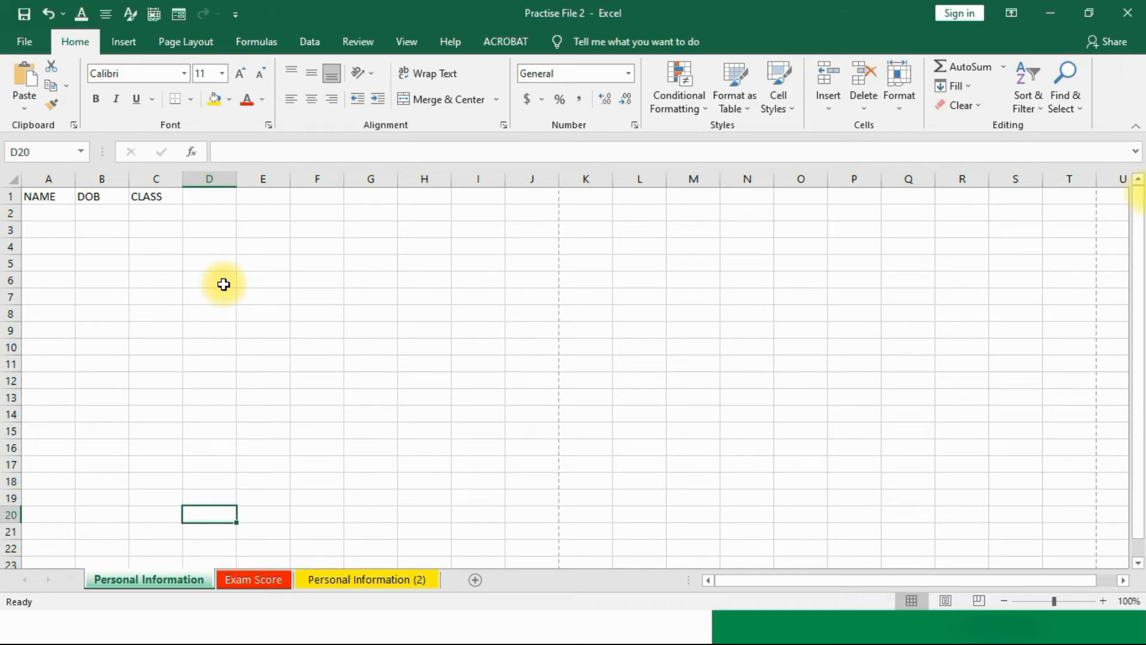
{"action": "left_click", "coordinate": [54, 179]}
{"action": "left_click", "coordinate": [98, 179]}
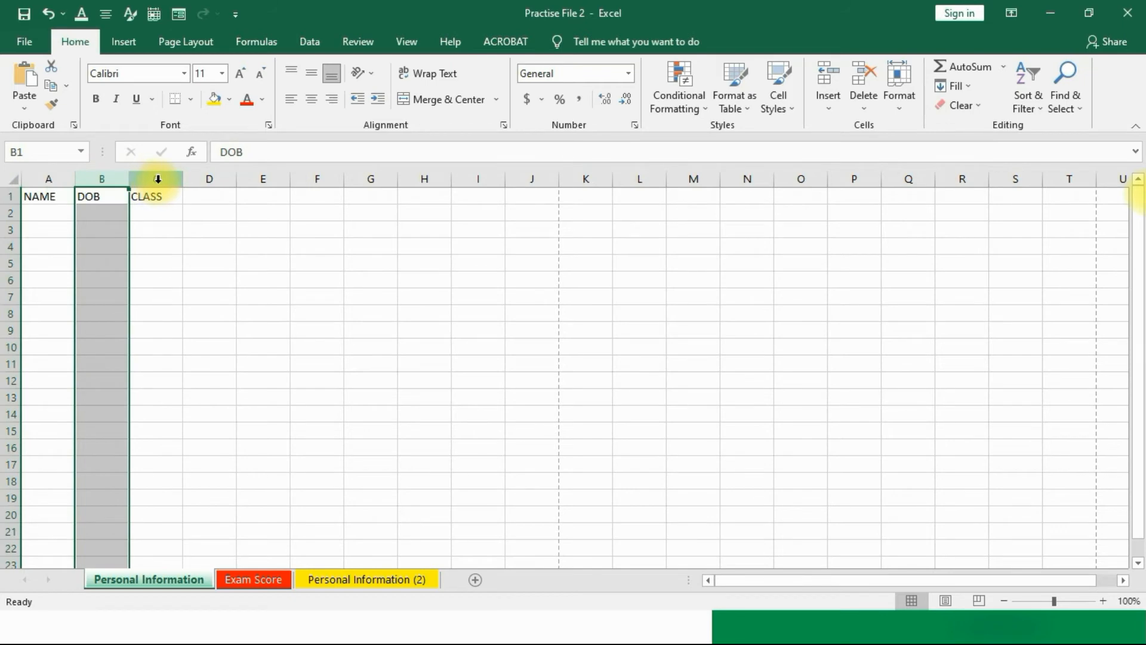
{"action": "left_click", "coordinate": [156, 179]}
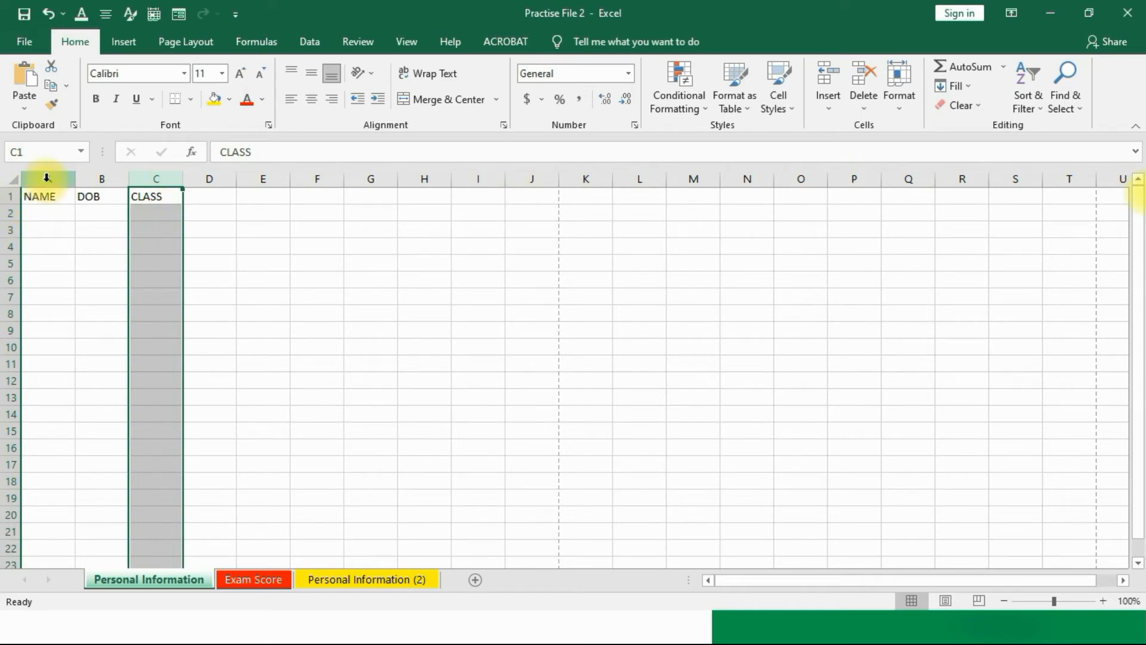
{"action": "left_click", "coordinate": [9, 195]}
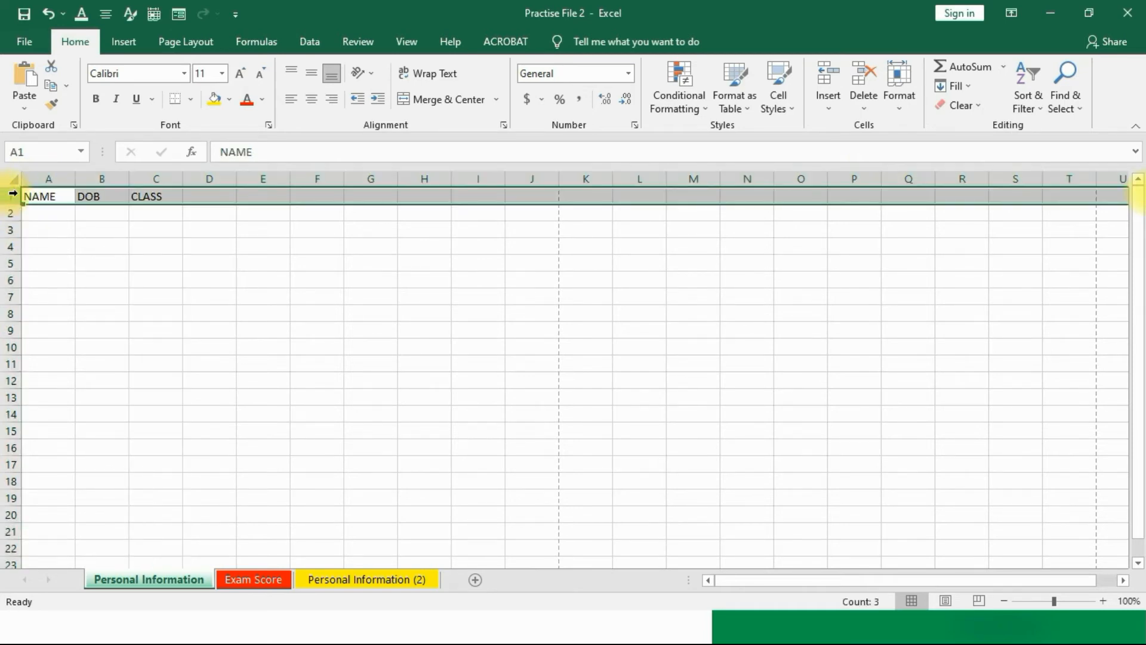
{"action": "left_click", "coordinate": [11, 213]}
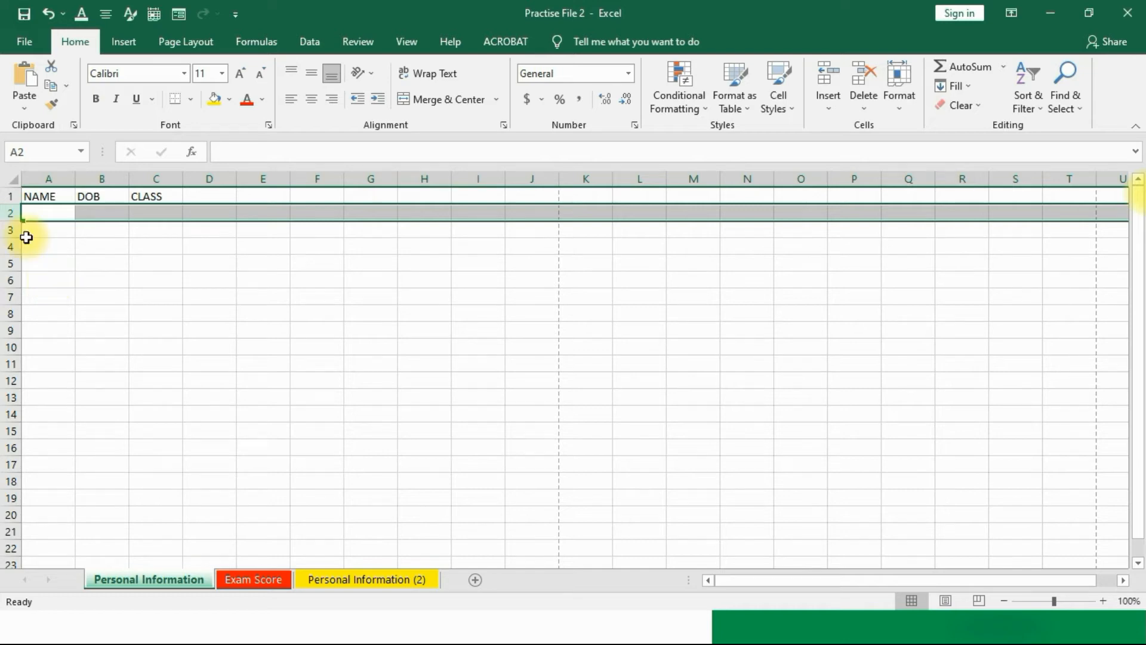
{"action": "left_click", "coordinate": [47, 178]}
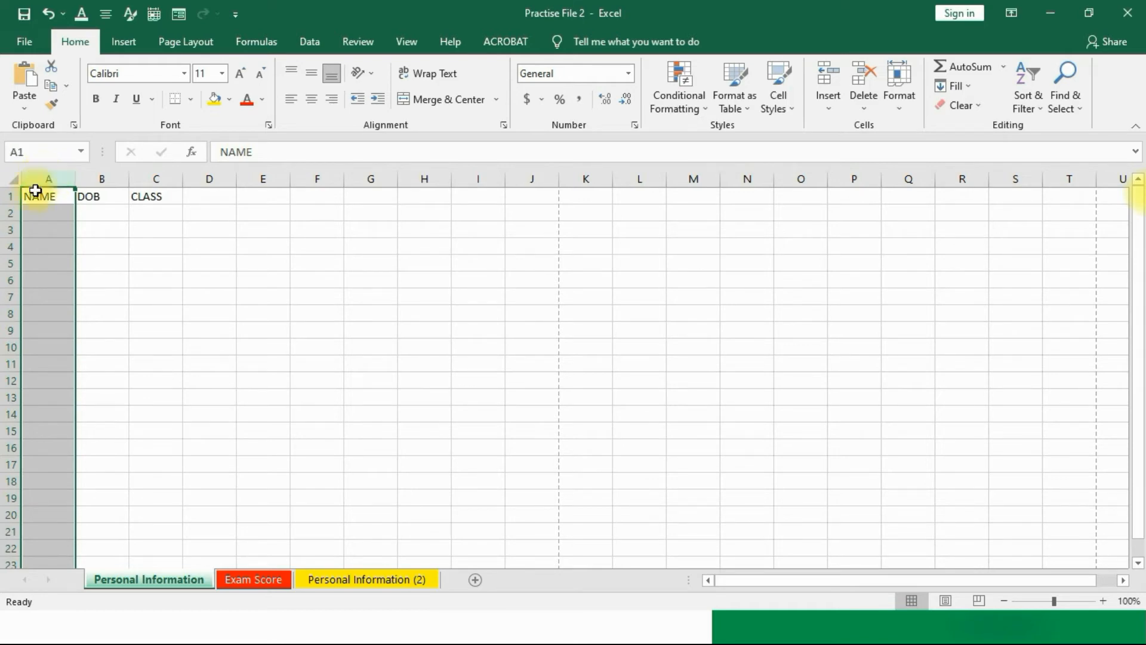
{"action": "left_click", "coordinate": [9, 212]}
{"action": "left_click", "coordinate": [25, 211]}
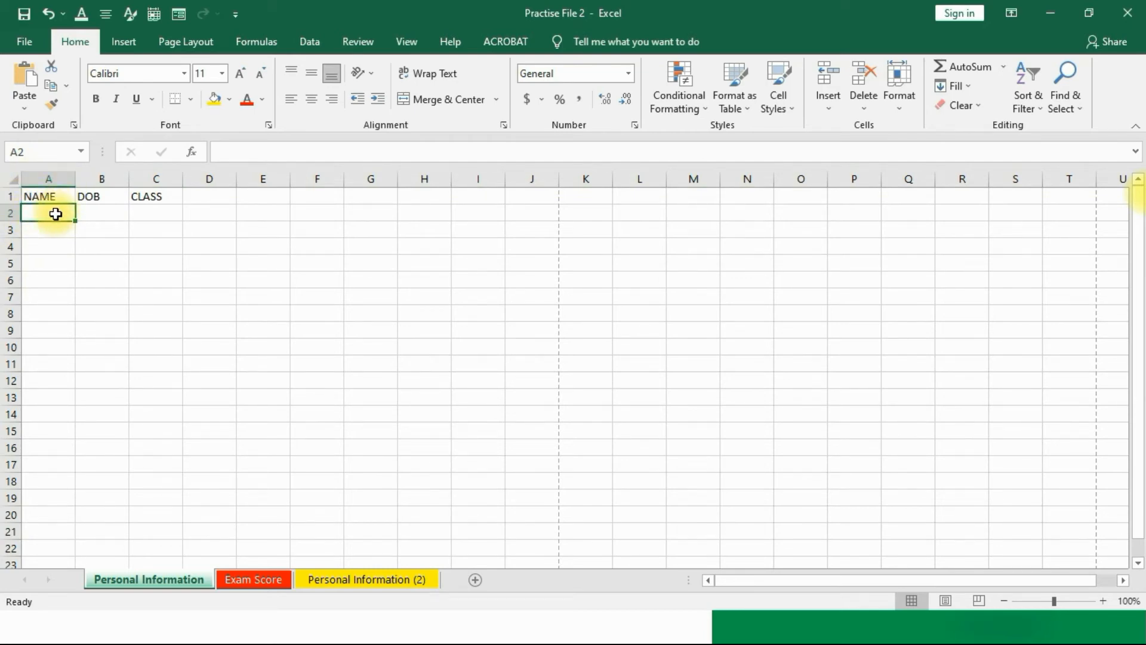
{"action": "left_click", "coordinate": [18, 151]}
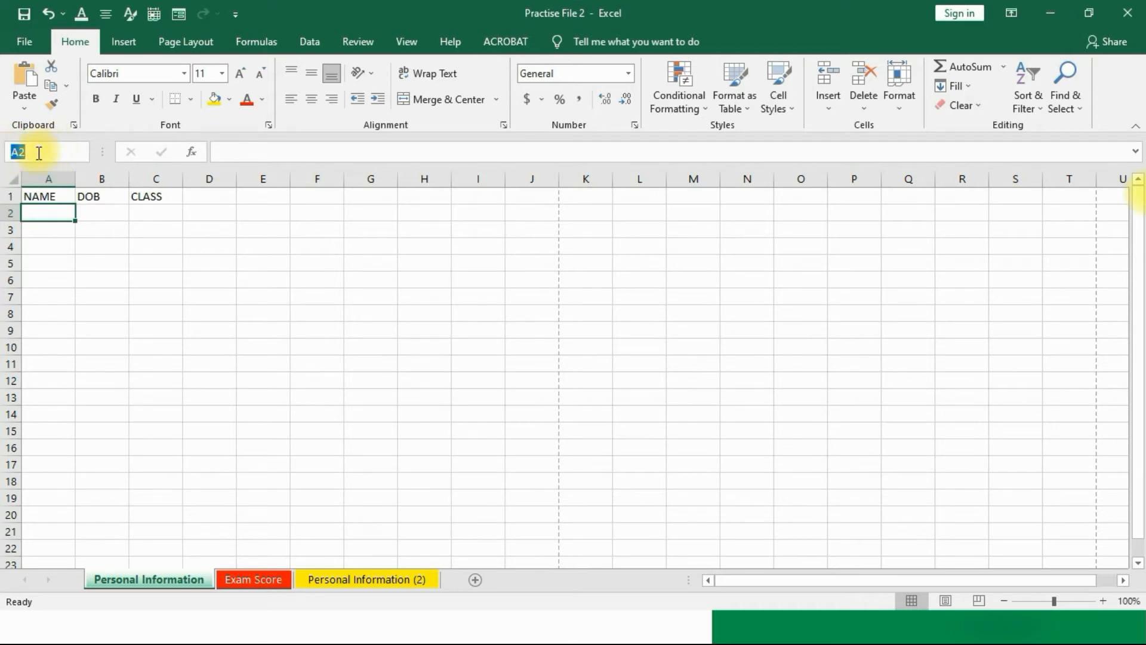
{"action": "left_click", "coordinate": [46, 363]}
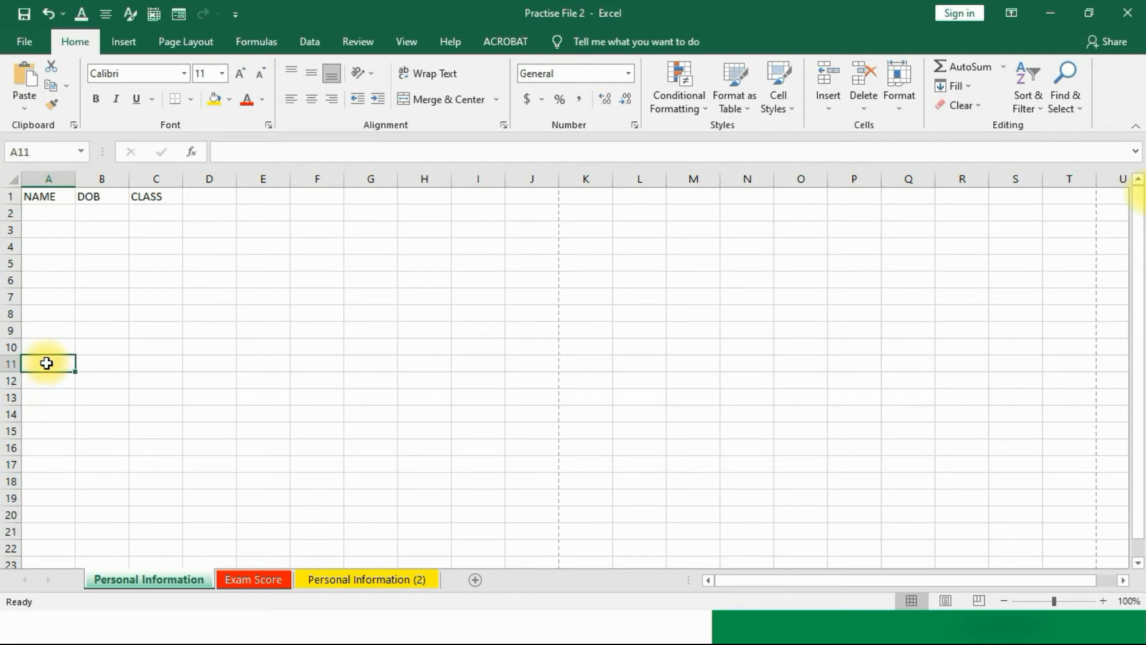
{"action": "left_click", "coordinate": [422, 352]}
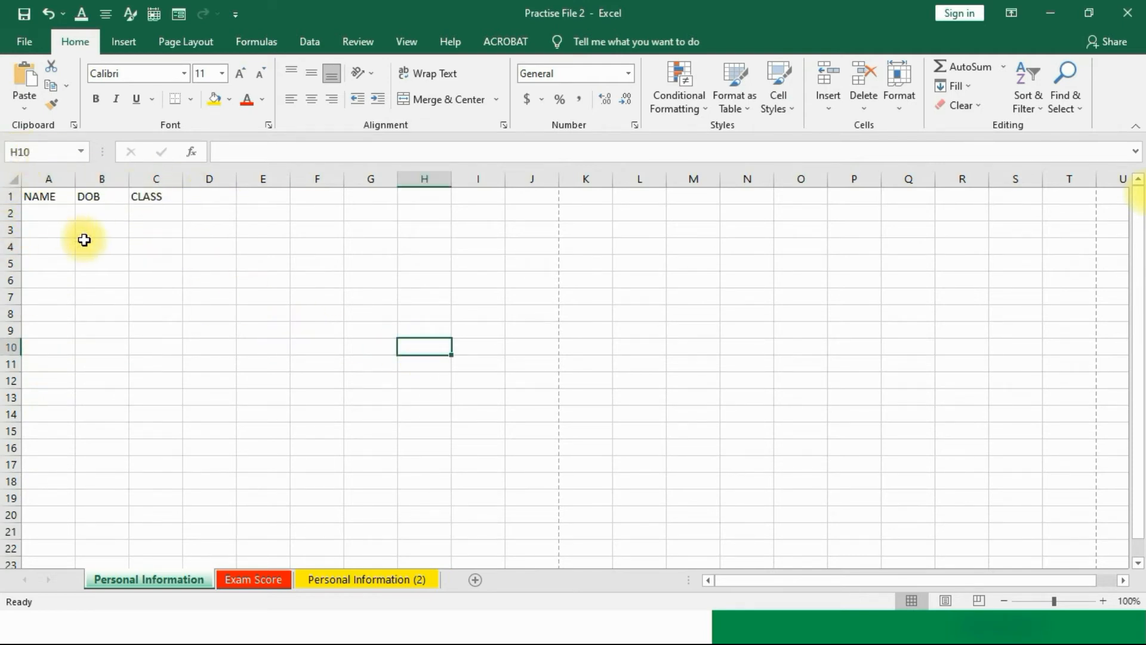
{"action": "left_click", "coordinate": [531, 381]}
{"action": "left_click", "coordinate": [150, 267]}
{"action": "left_click", "coordinate": [245, 245]}
{"action": "left_click", "coordinate": [455, 231]}
{"action": "left_click", "coordinate": [643, 245]}
{"action": "left_click", "coordinate": [640, 295]}
{"action": "left_click", "coordinate": [447, 266]}
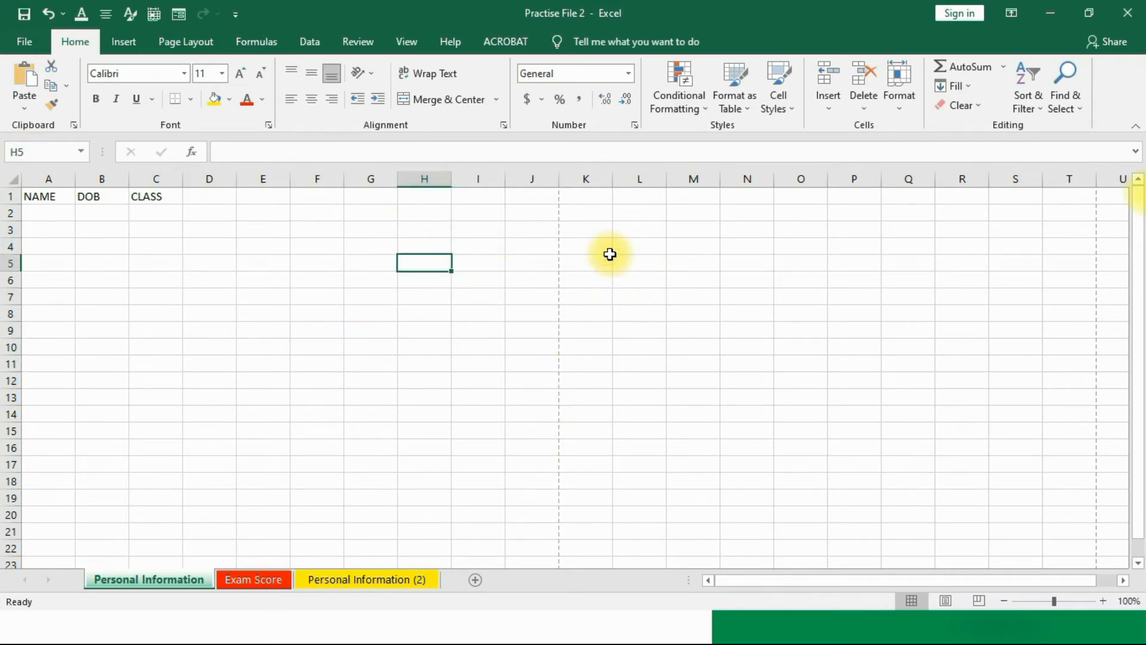
{"action": "left_click", "coordinate": [600, 249]}
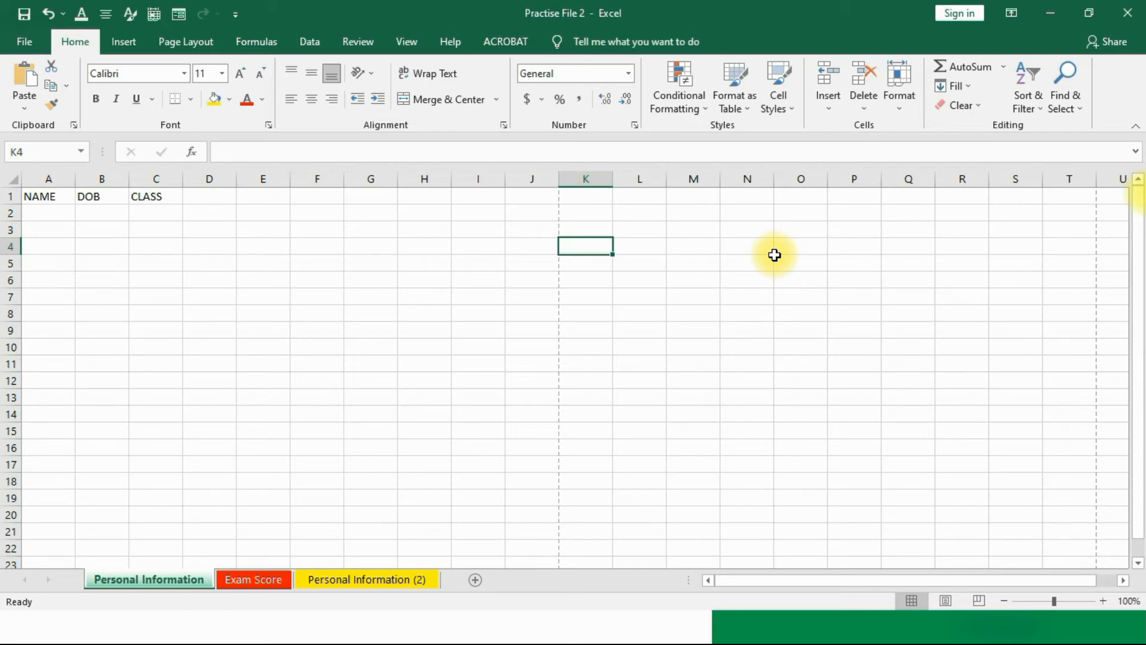
{"action": "left_click", "coordinate": [423, 250]}
{"action": "left_click", "coordinate": [426, 273]}
{"action": "left_click", "coordinate": [424, 251]}
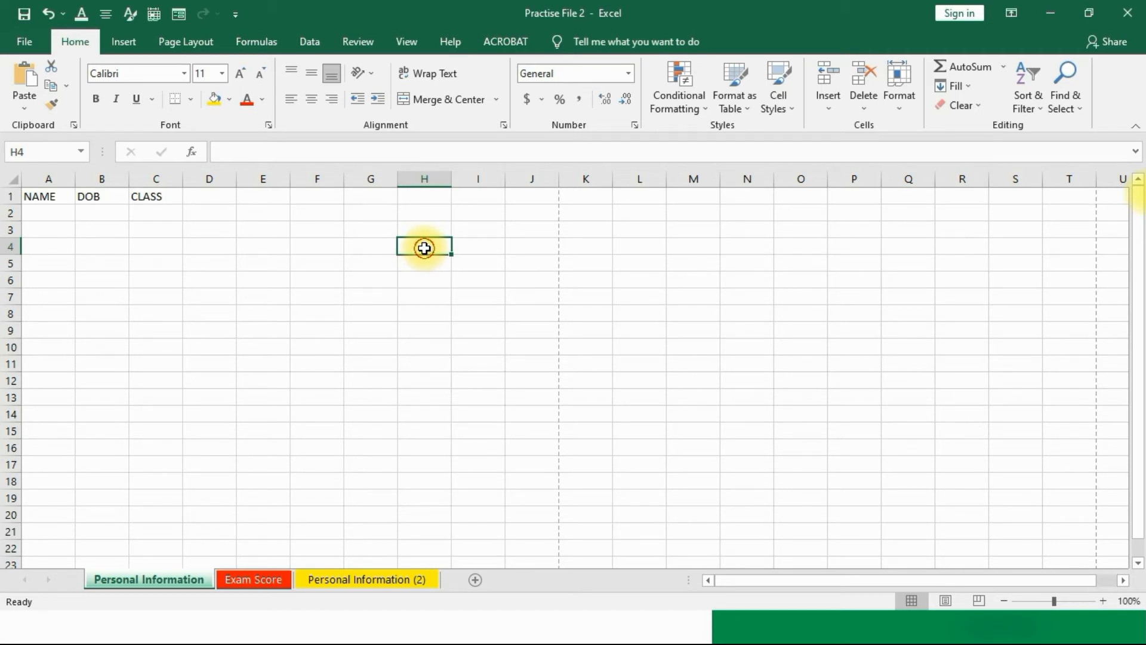
{"action": "left_click_drag", "start_coordinate": [425, 248], "coordinate": [448, 246]}
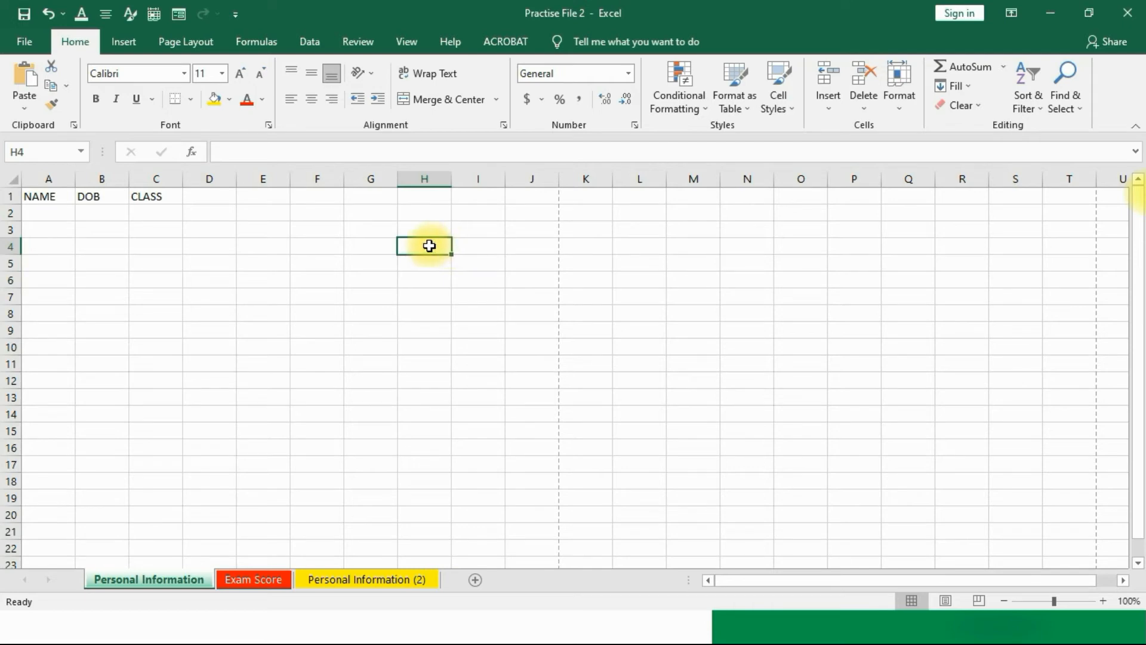
{"action": "left_click_drag", "start_coordinate": [429, 244], "coordinate": [512, 276]}
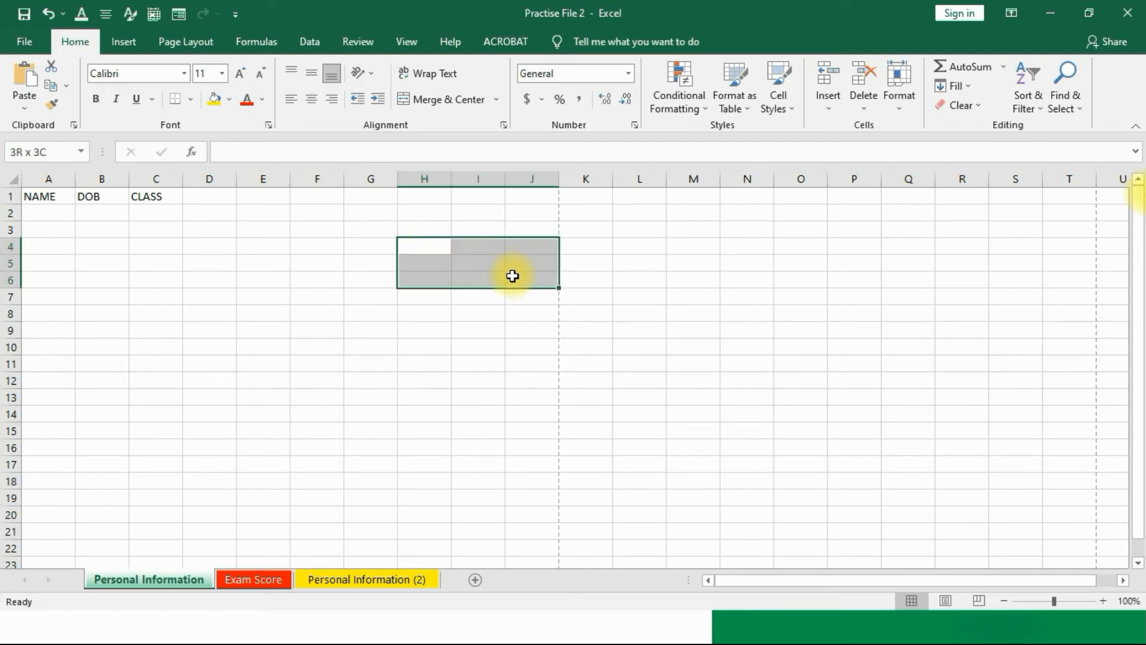
{"action": "left_click_drag", "start_coordinate": [512, 275], "coordinate": [506, 313]}
{"action": "left_click", "coordinate": [508, 379]}
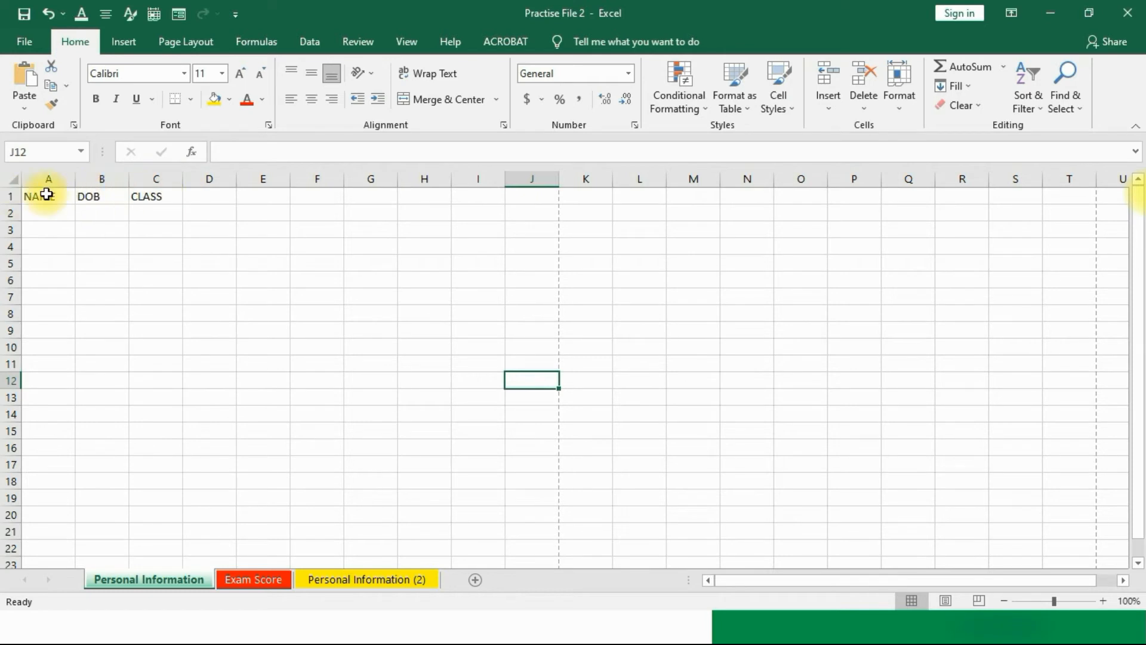
Step: Enter the first student's full name in A2 and the DOB 17-Oct-21 in B2
{"action": "left_click", "coordinate": [37, 212]}
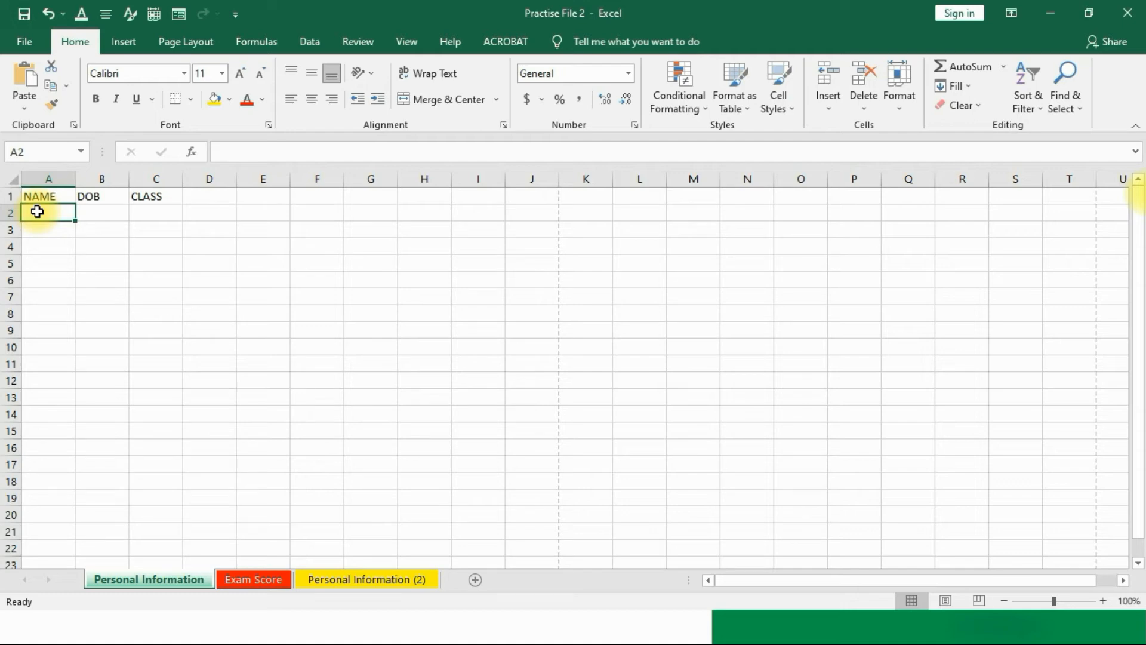
{"action": "left_click", "coordinate": [108, 265]}
{"action": "left_click", "coordinate": [109, 207]}
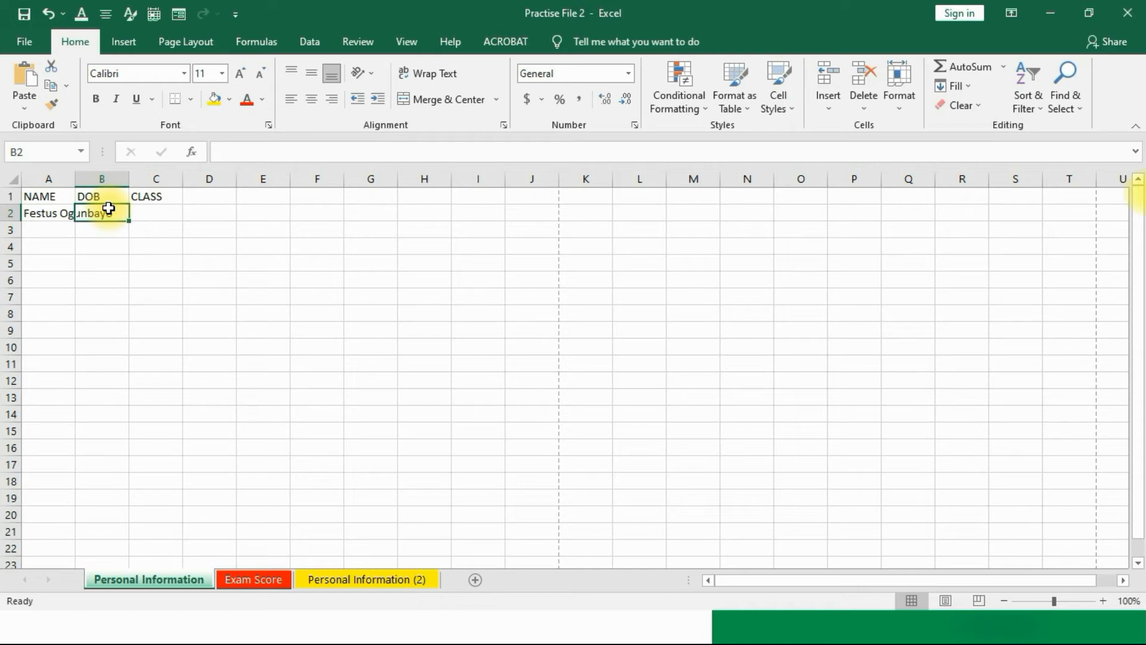
{"action": "type", "text": "17"}
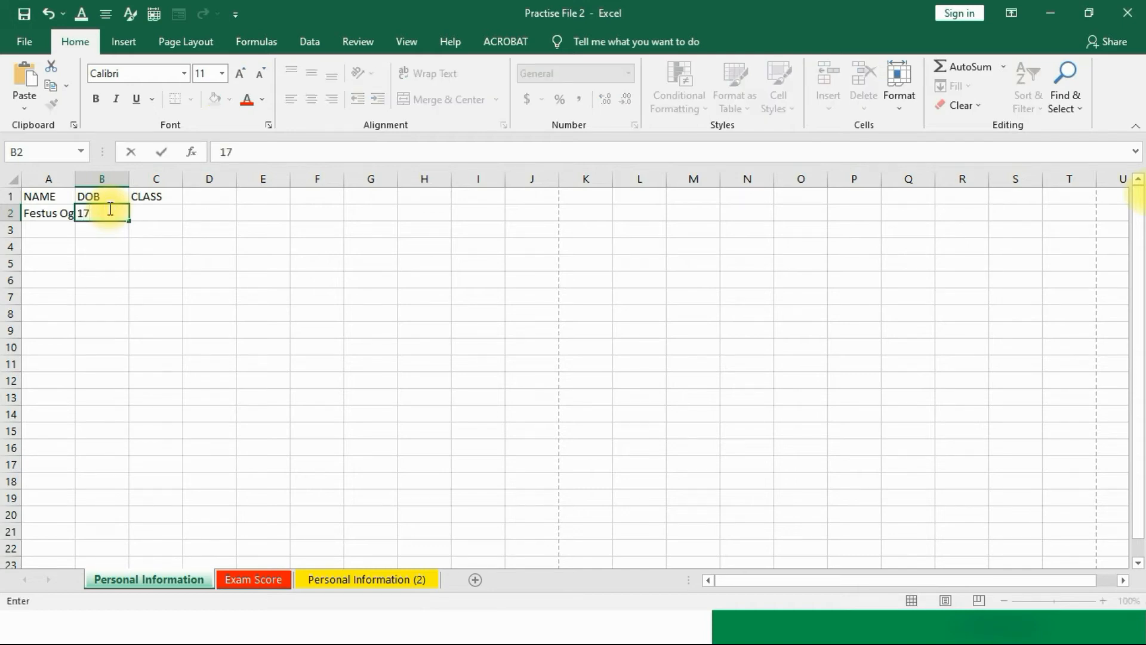
{"action": "type", "text": "-Oct-2020"}
{"action": "key", "text": "BackSpace"}
{"action": "type", "text": "1"}
{"action": "left_click", "coordinate": [186, 291]}
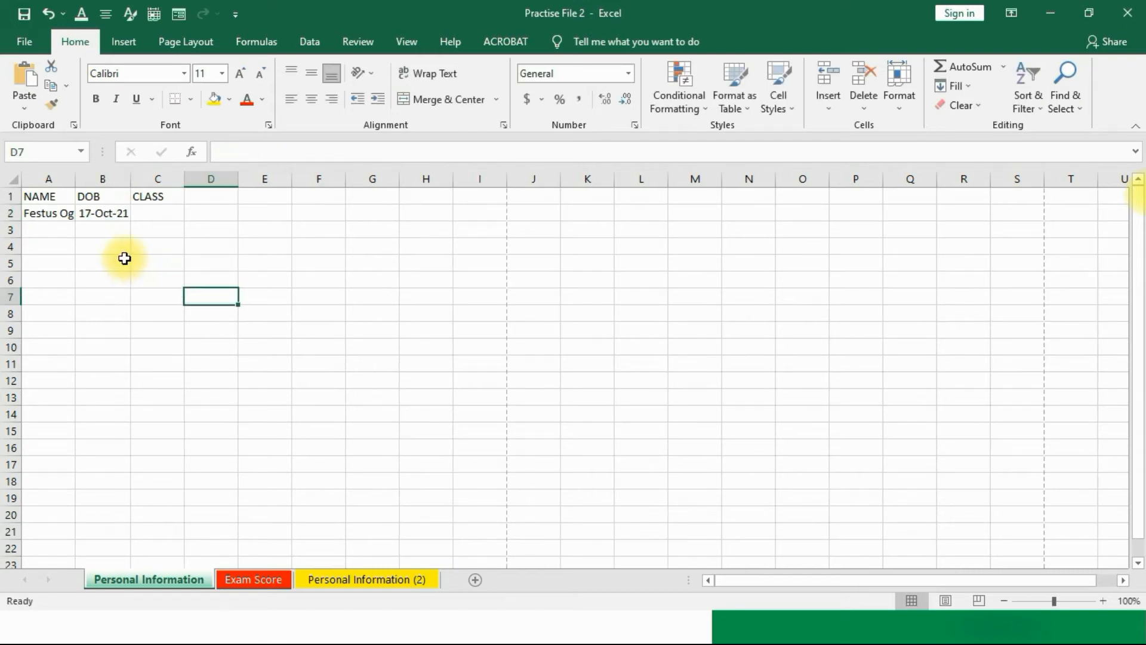
Step: Enter SSS3 as the class in C2
{"action": "left_click", "coordinate": [154, 213]}
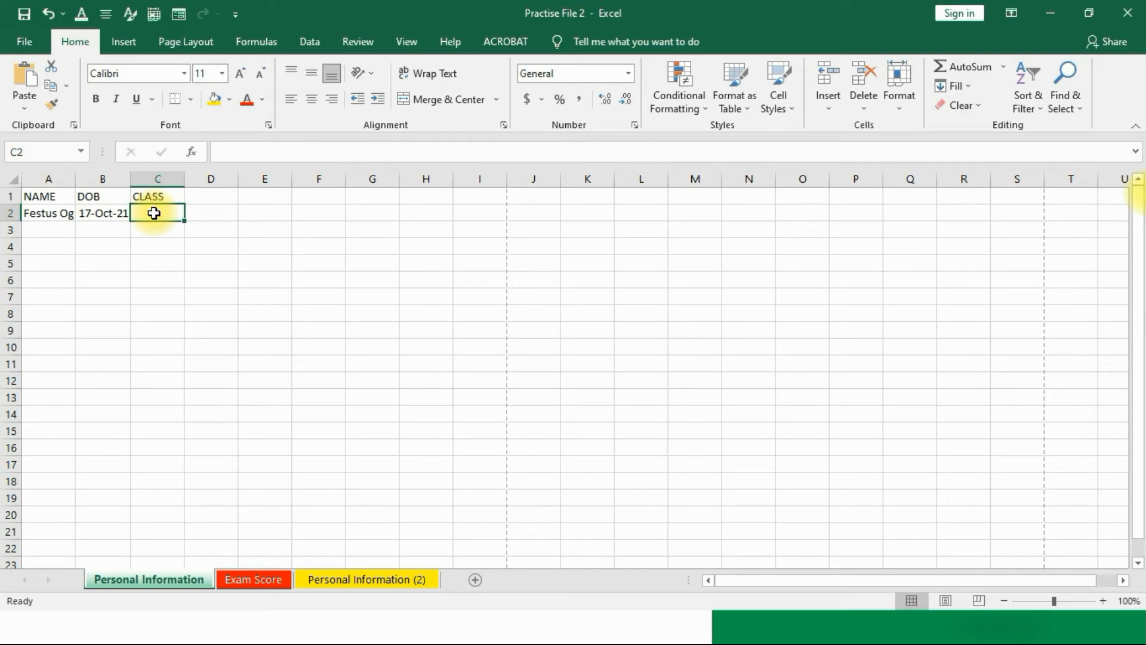
{"action": "type", "text": "s"}
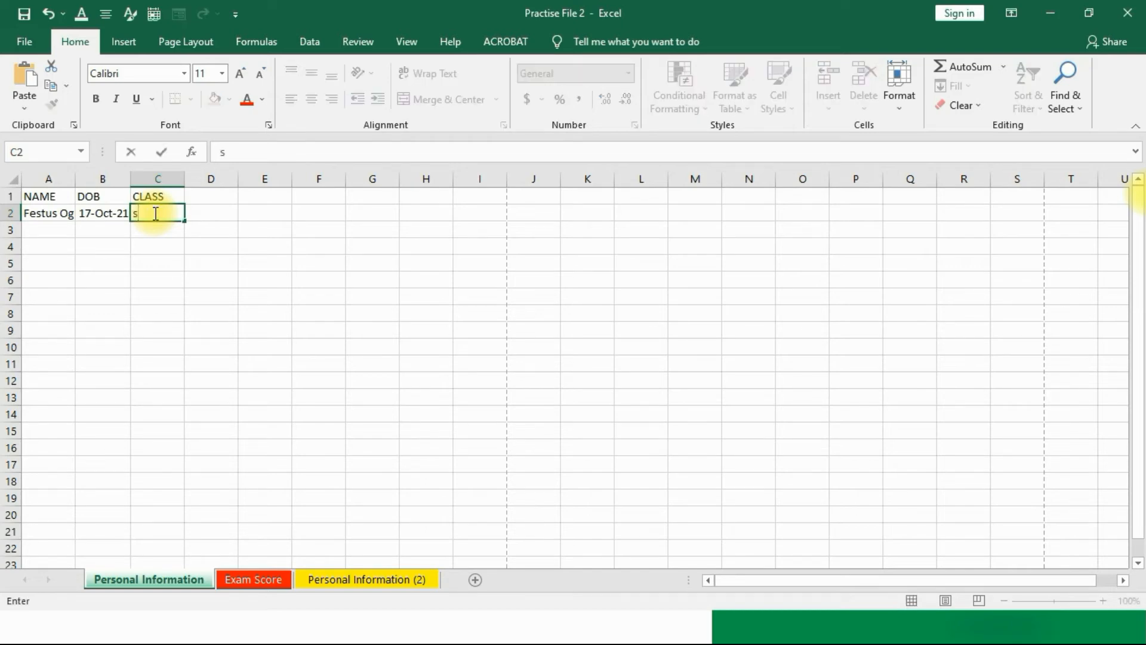
{"action": "key", "text": "BackSpace"}
{"action": "type", "text": "SSS3"}
{"action": "left_click", "coordinate": [141, 299]}
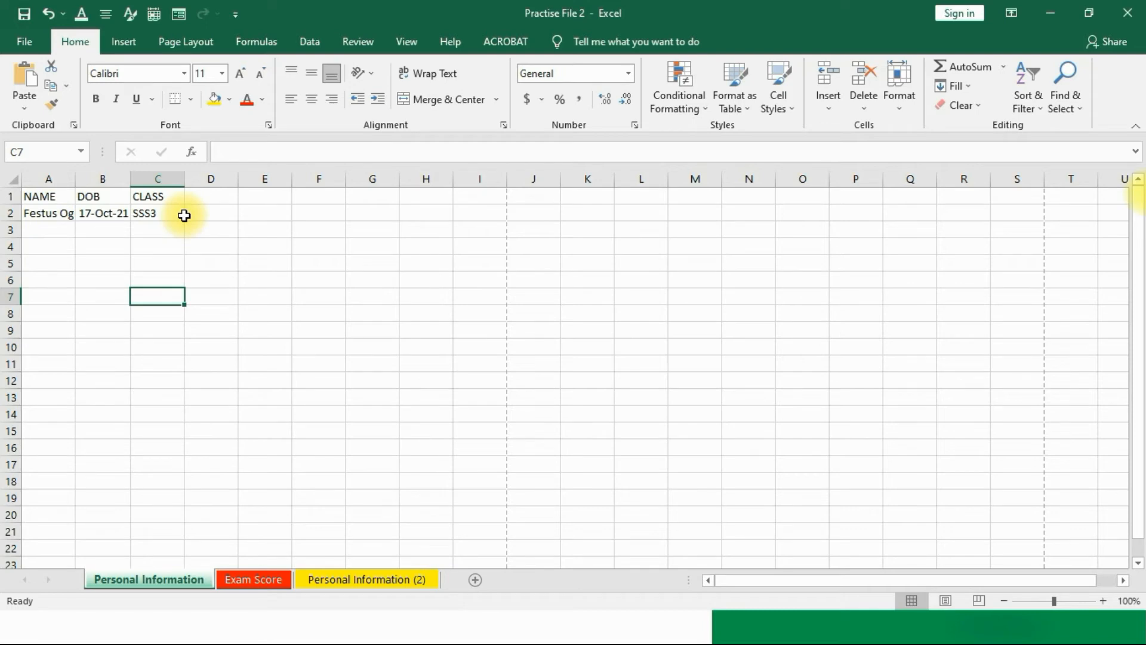
Step: Start typing the second student's name in A3, then cancel the entry
{"action": "left_click", "coordinate": [38, 230]}
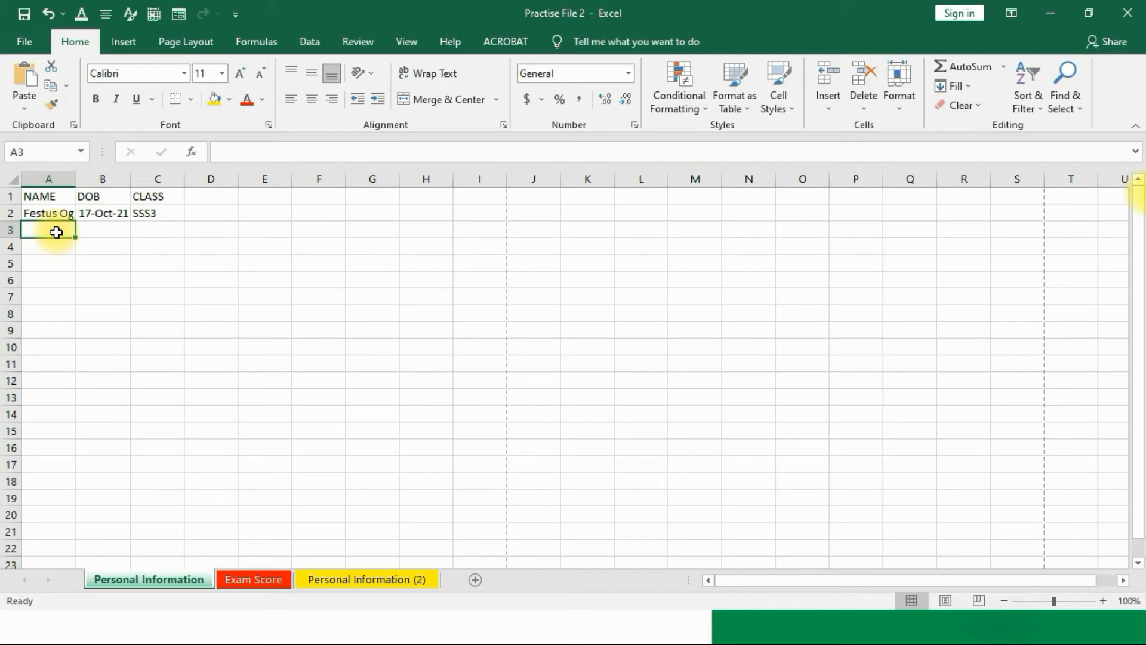
{"action": "type", "text": "Fessy"}
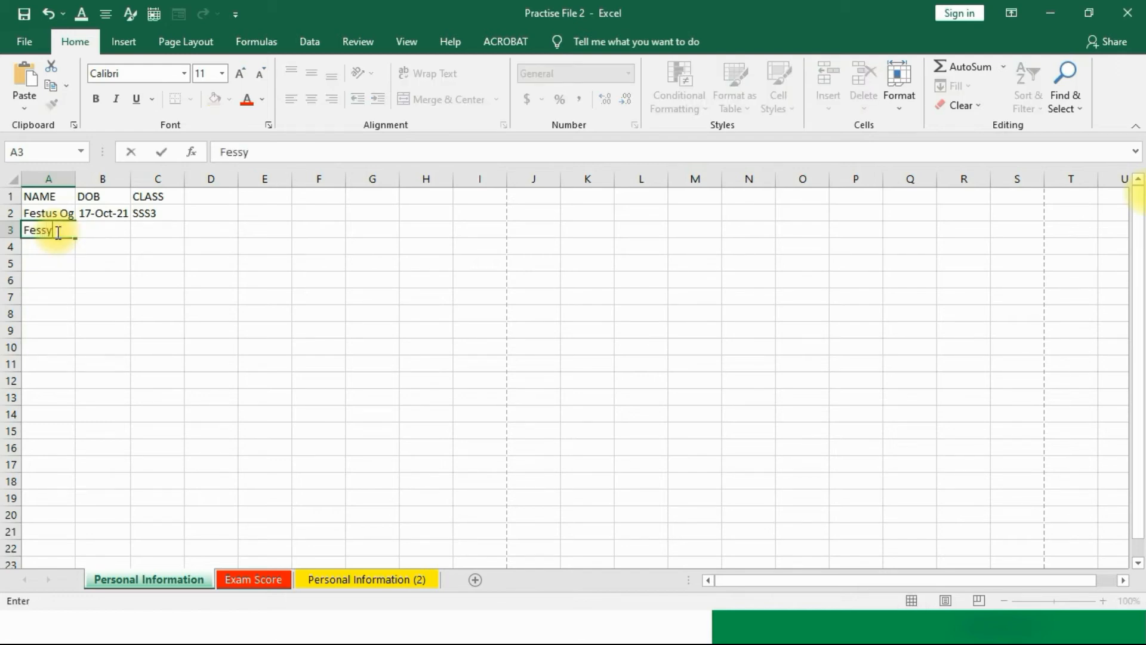
{"action": "key", "text": "Escape"}
{"action": "left_click", "coordinate": [140, 299]}
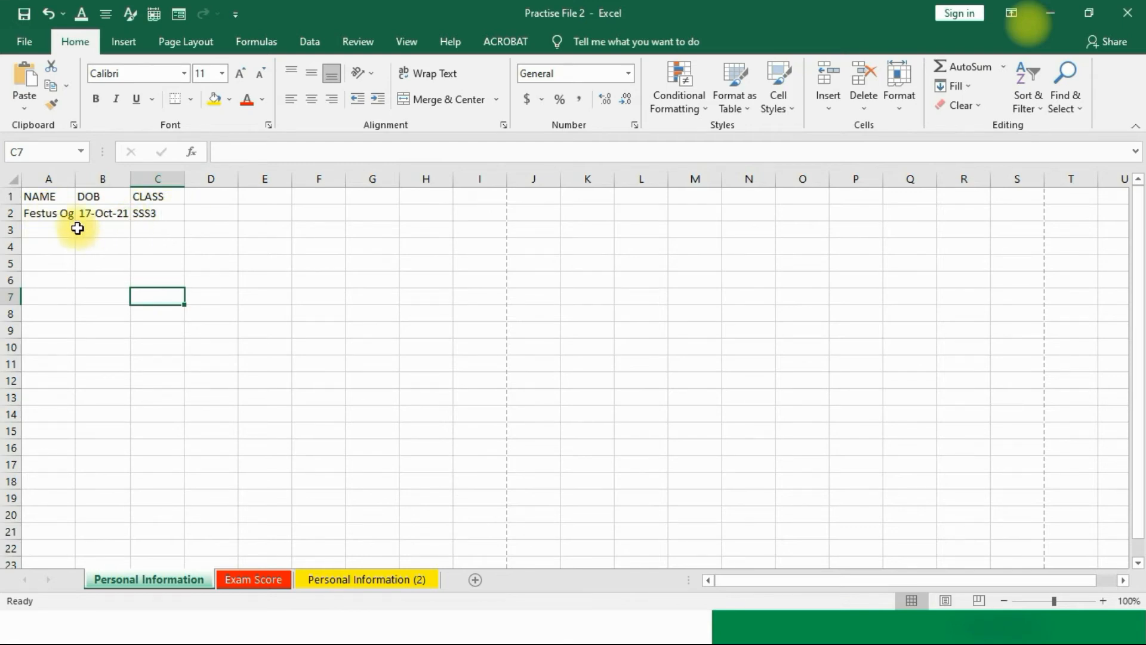
Step: Enter the second student's name in A3, DOB 12-Dec-21 in B3 and class SS2 in C3
{"action": "left_click", "coordinate": [38, 230]}
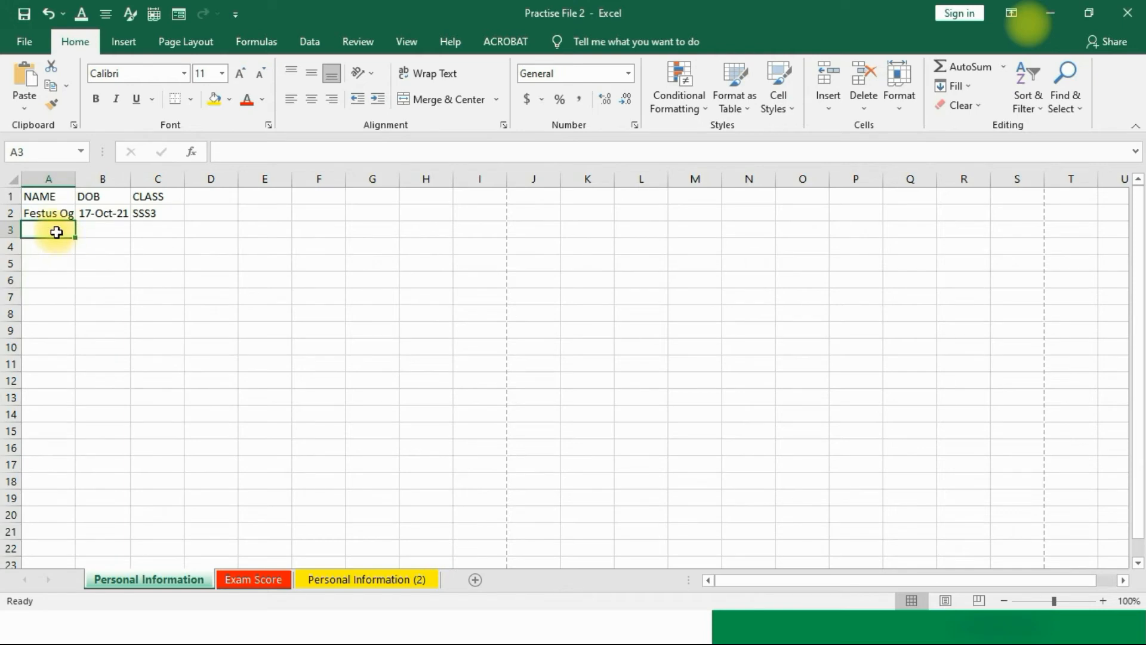
{"action": "type", "text": "Fessy"}
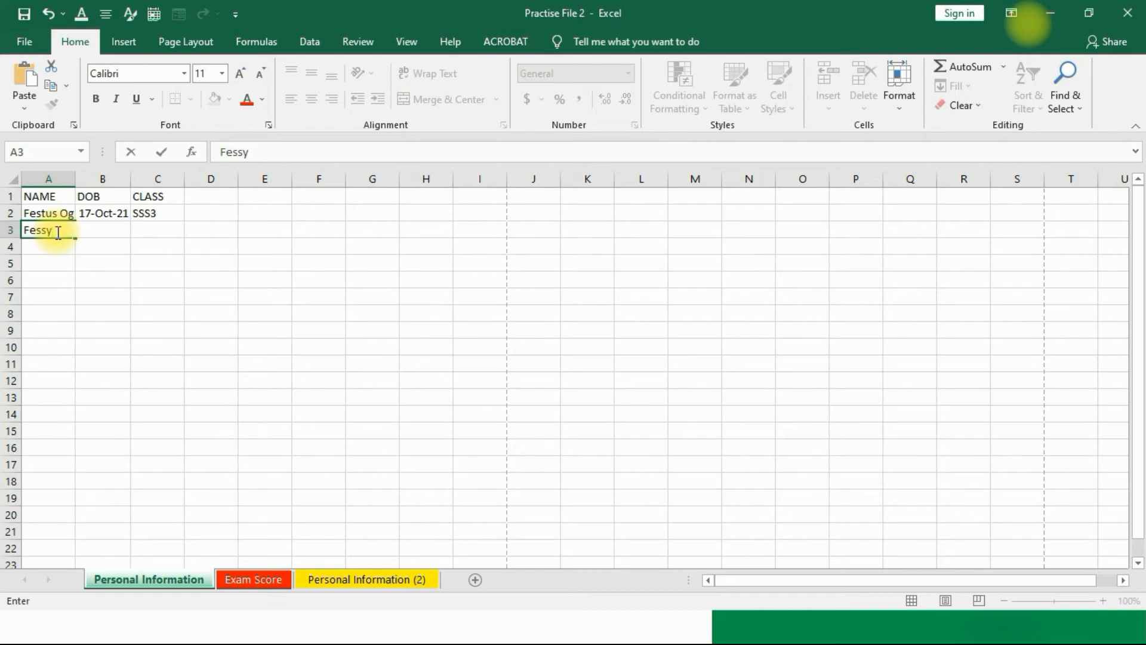
{"action": "key", "text": "Tab"}
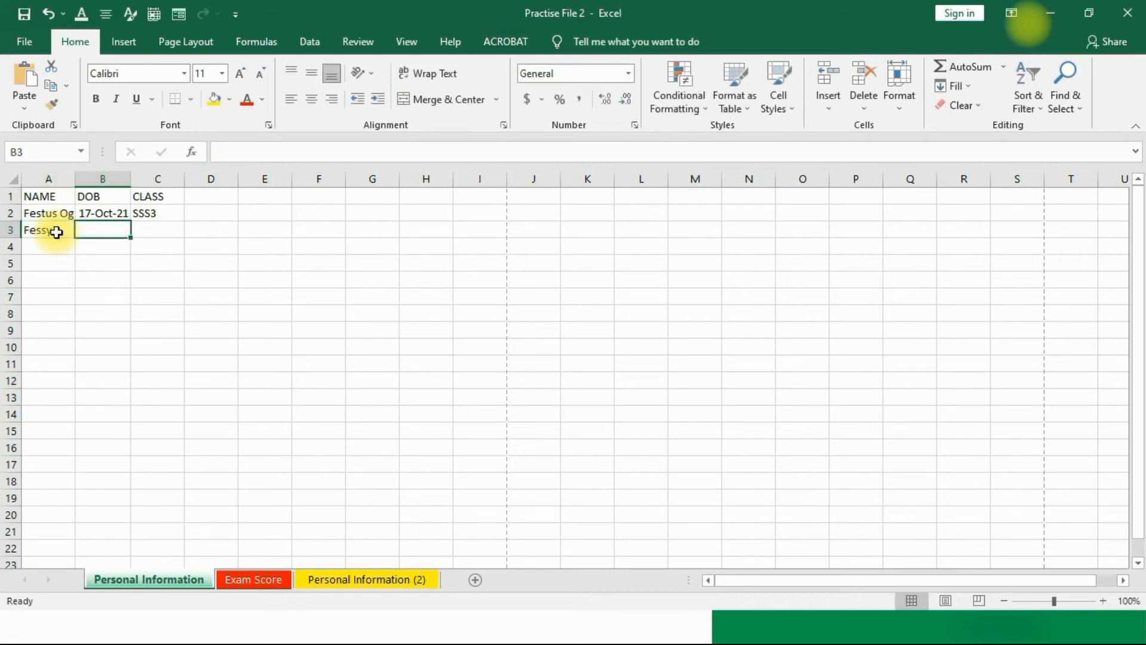
{"action": "type", "text": "12"}
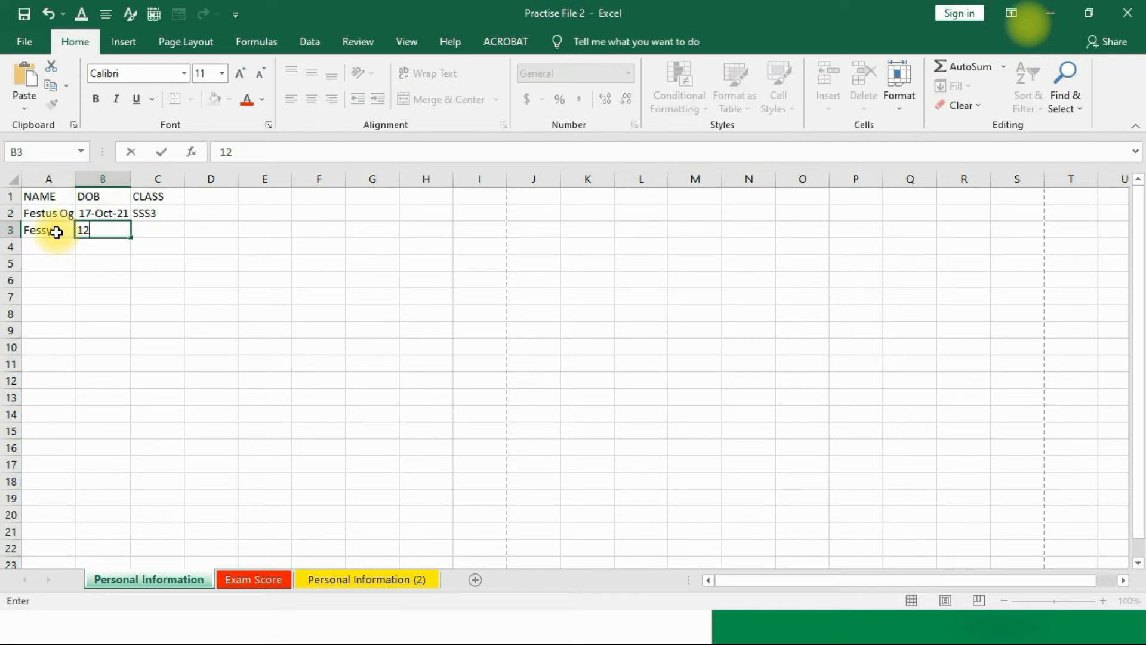
{"action": "type", "text": "-Dec-2021"}
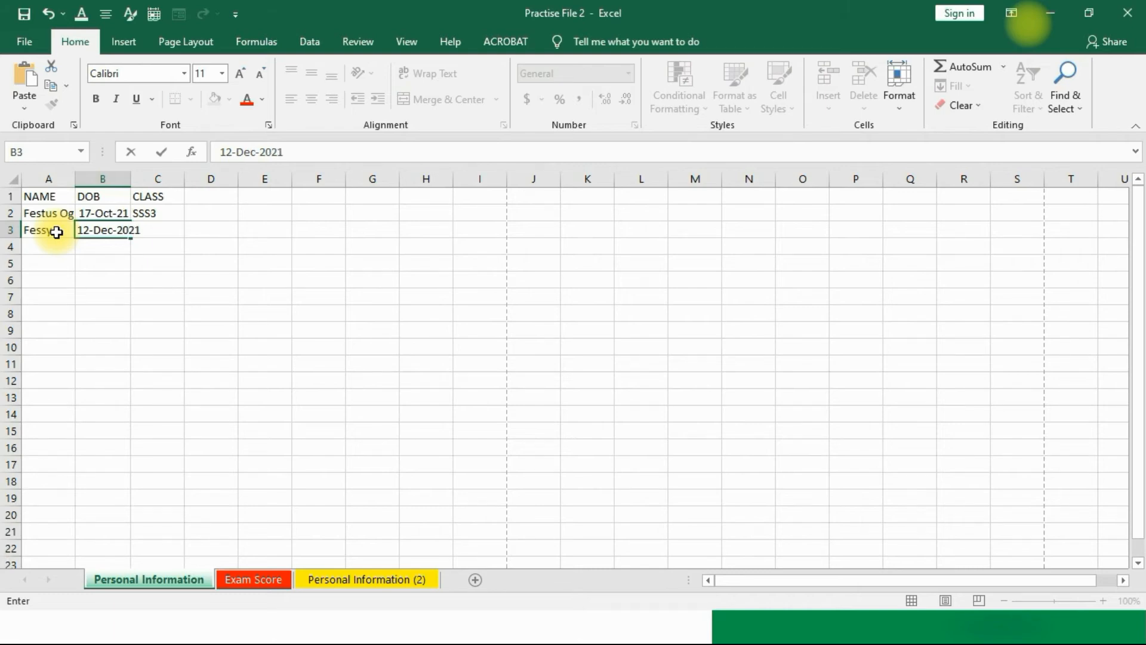
{"action": "key", "text": "Tab"}
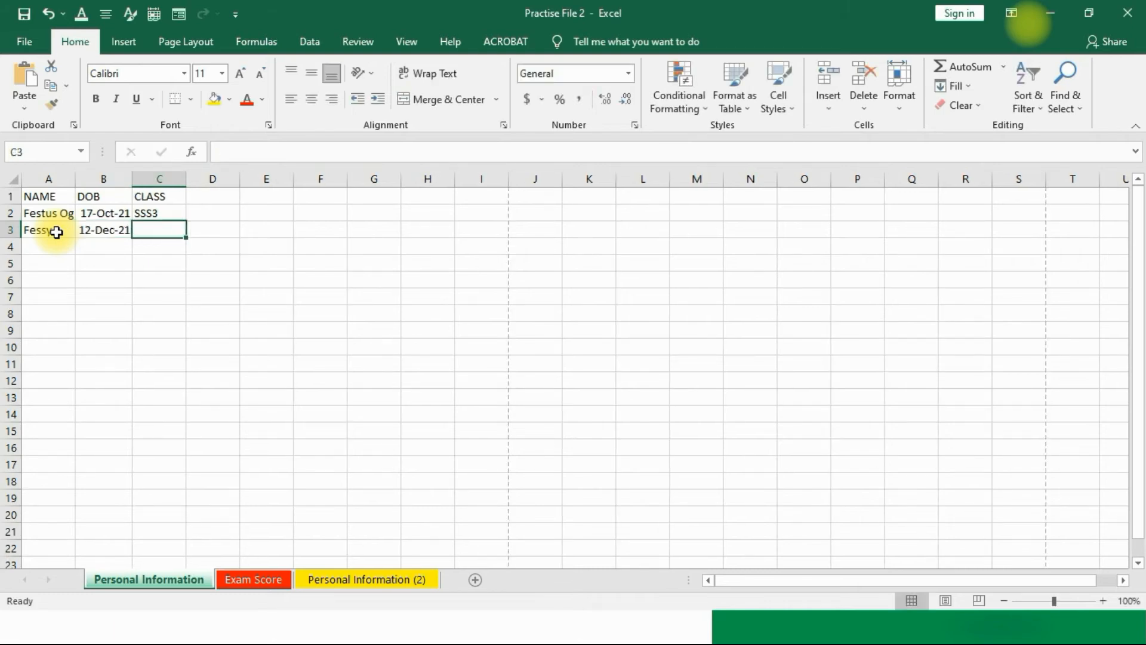
{"action": "type", "text": "SS2"}
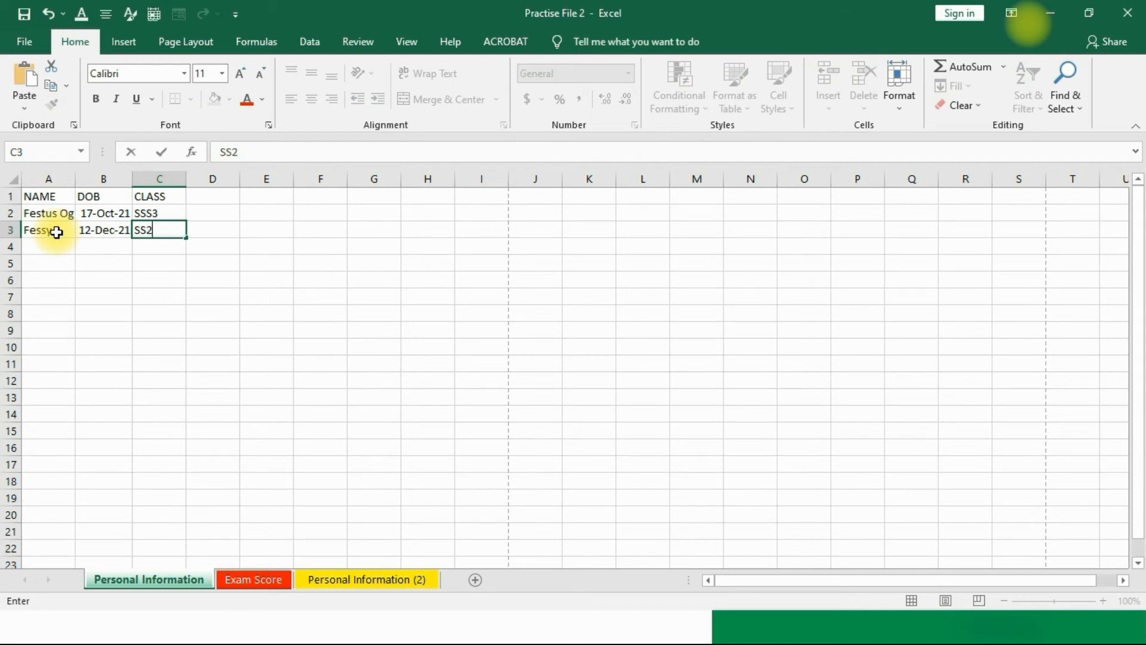
Step: Undo a stray edit to B3's date and commit SS2 in C3
{"action": "key", "text": "Left"}
{"action": "type", "text": "S"}
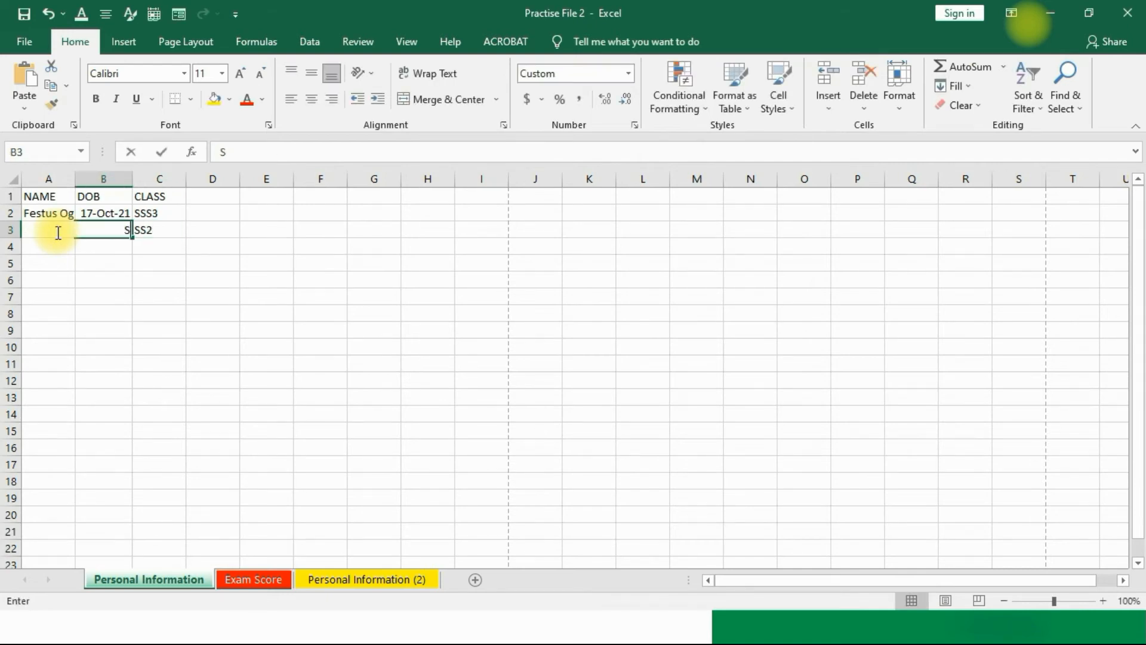
{"action": "key", "text": "ctrl+z"}
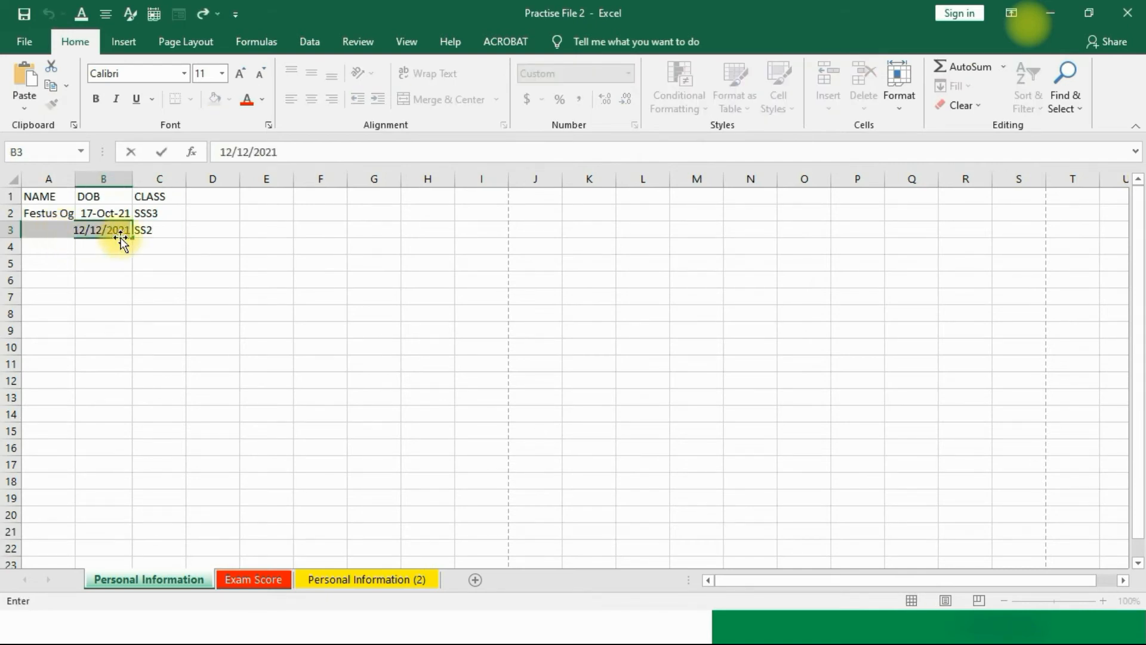
{"action": "left_click", "coordinate": [159, 230]}
{"action": "double_click", "coordinate": [143, 231]}
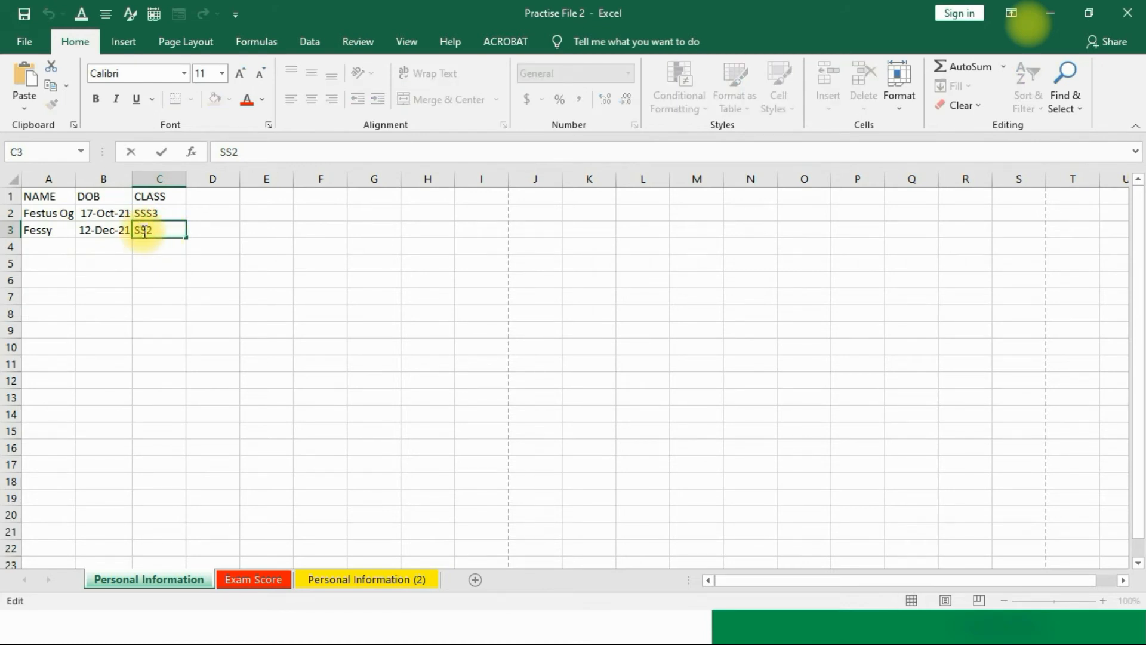
{"action": "left_click", "coordinate": [139, 262]}
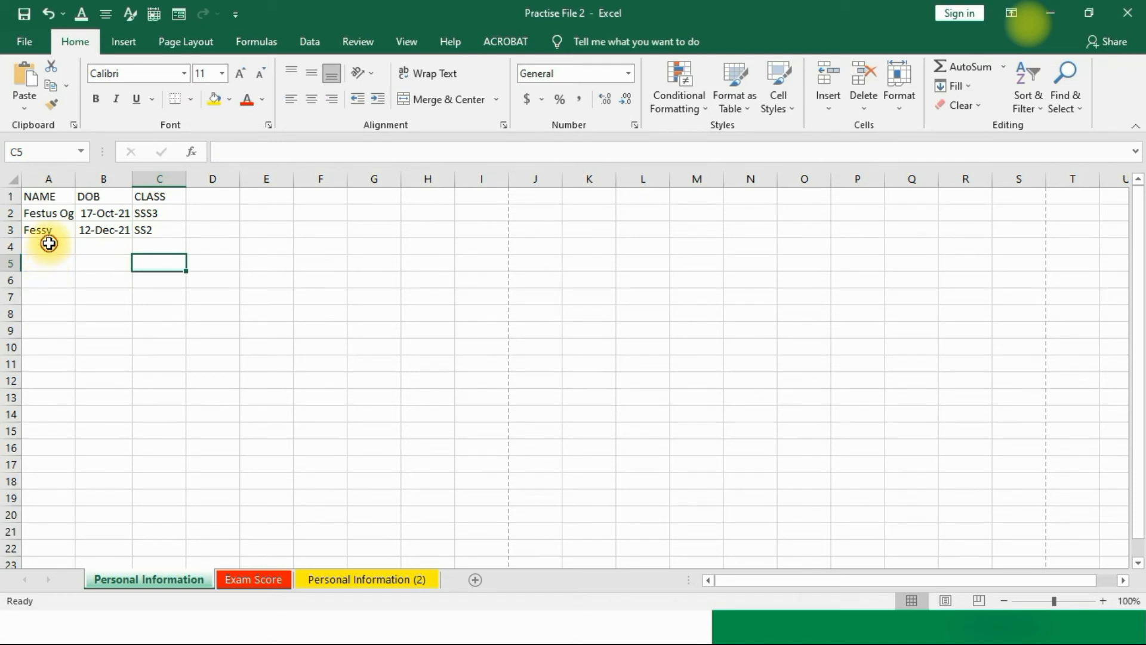
Step: Enter a full student name in A4 using AutoComplete, and a second name in A5
{"action": "left_click", "coordinate": [49, 244]}
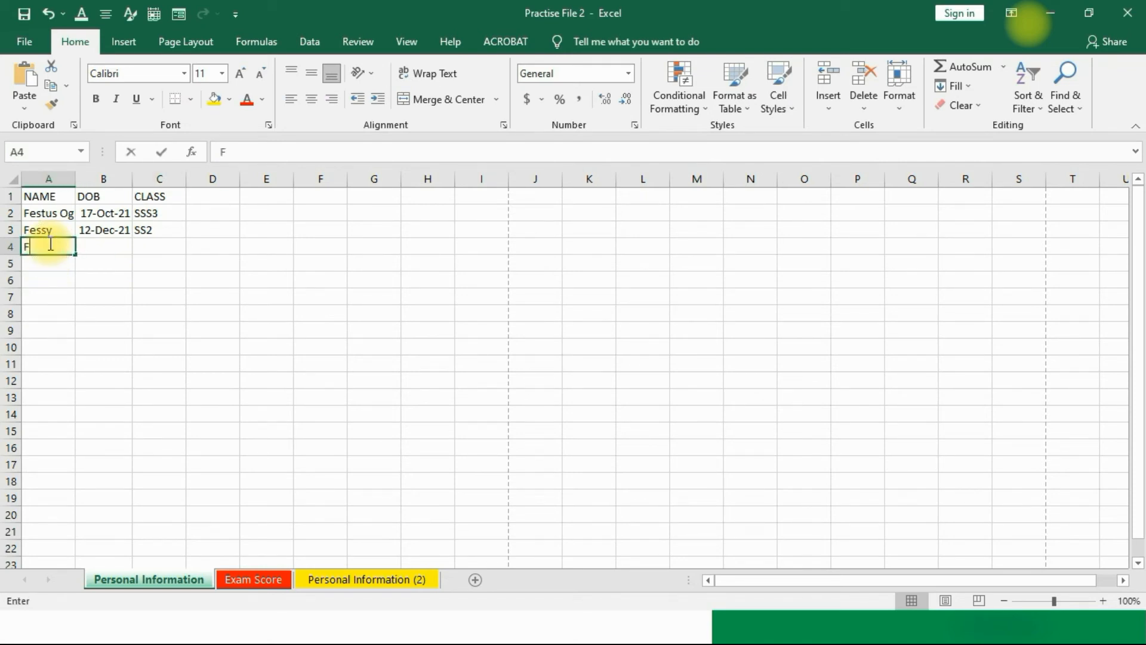
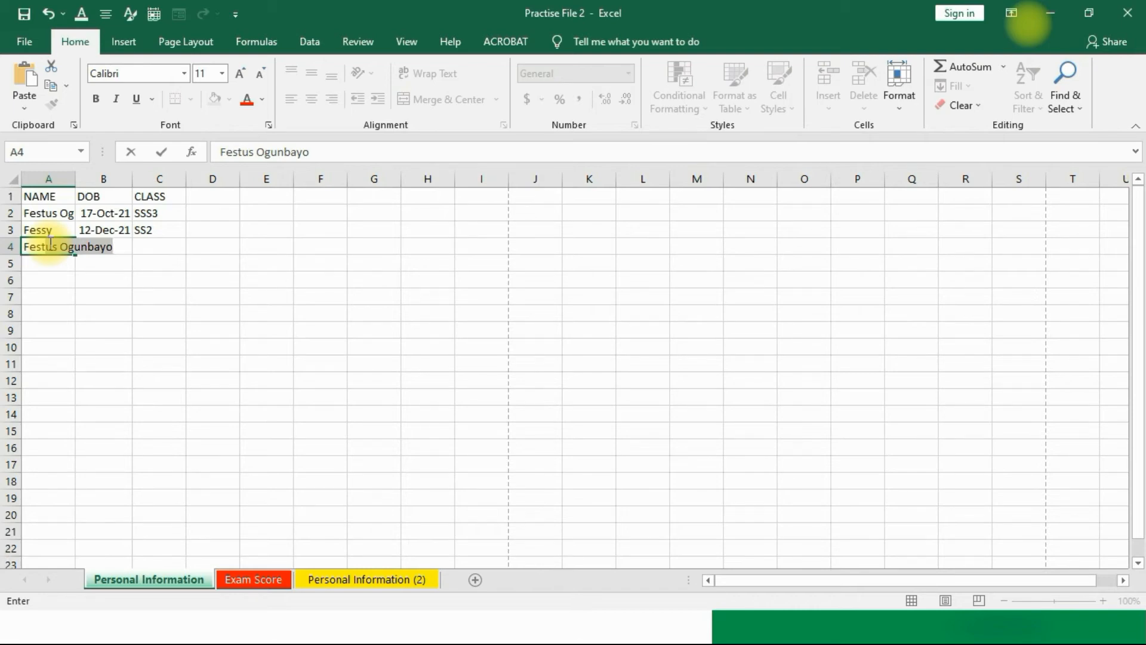
{"action": "key", "text": "Return"}
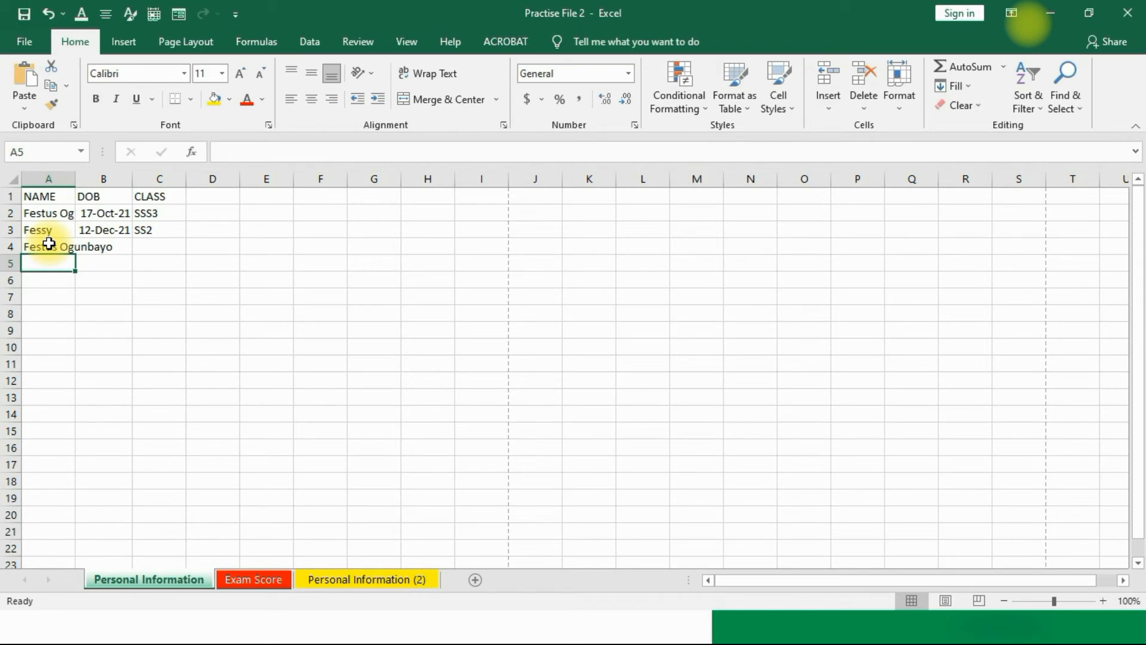
{"action": "type", "text": "Ga"}
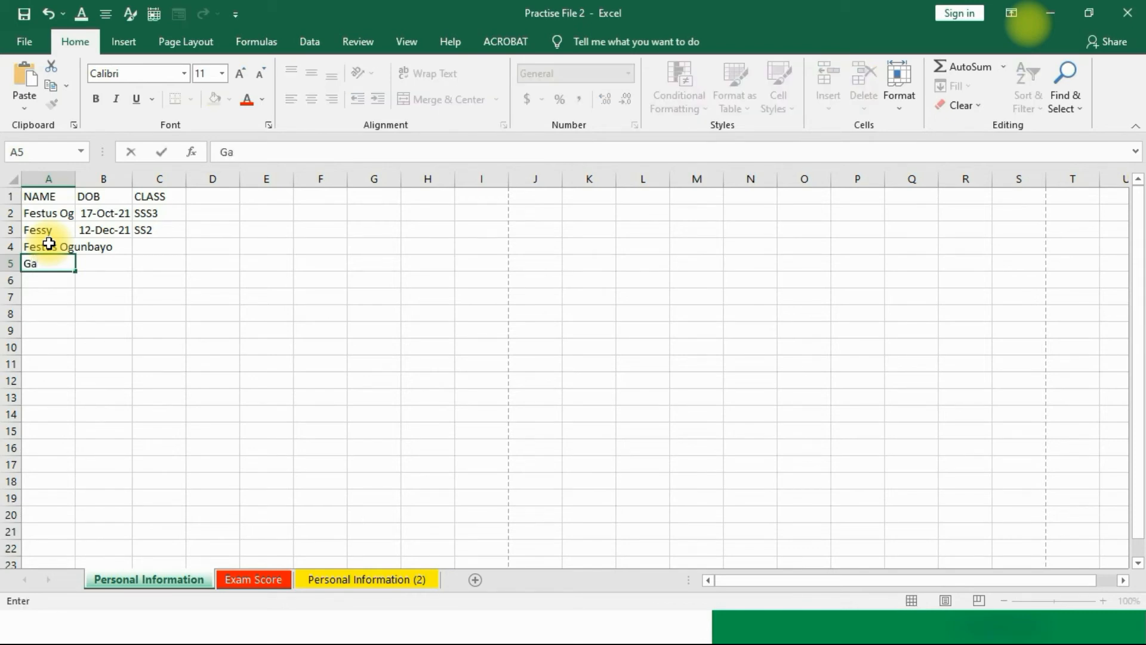
{"action": "type", "text": "briel"}
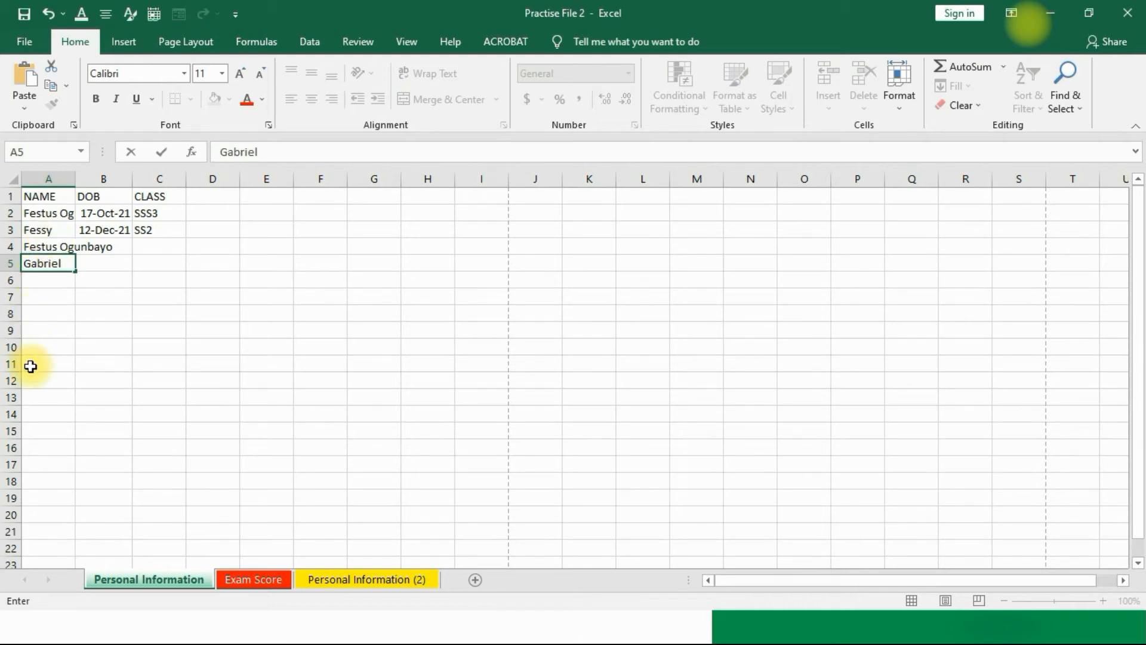
{"action": "left_click", "coordinate": [59, 302]}
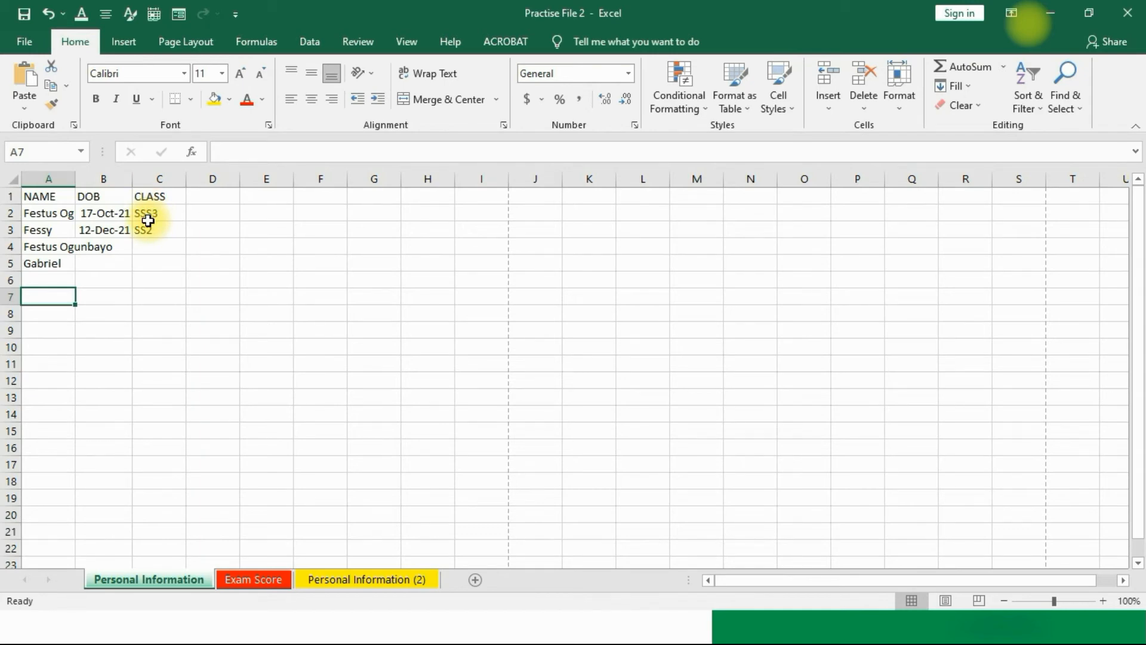
Step: Format the B2 date as Short Date so it reads 10/17/2021
{"action": "left_click", "coordinate": [114, 228]}
{"action": "left_click", "coordinate": [113, 212]}
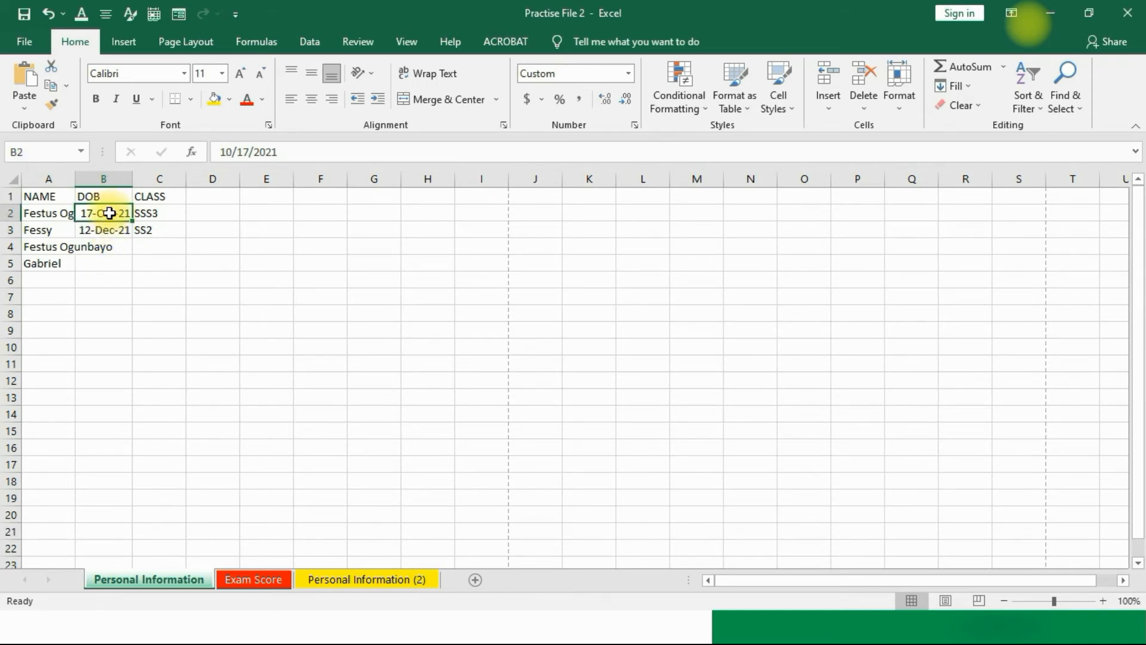
{"action": "left_click", "coordinate": [103, 231]}
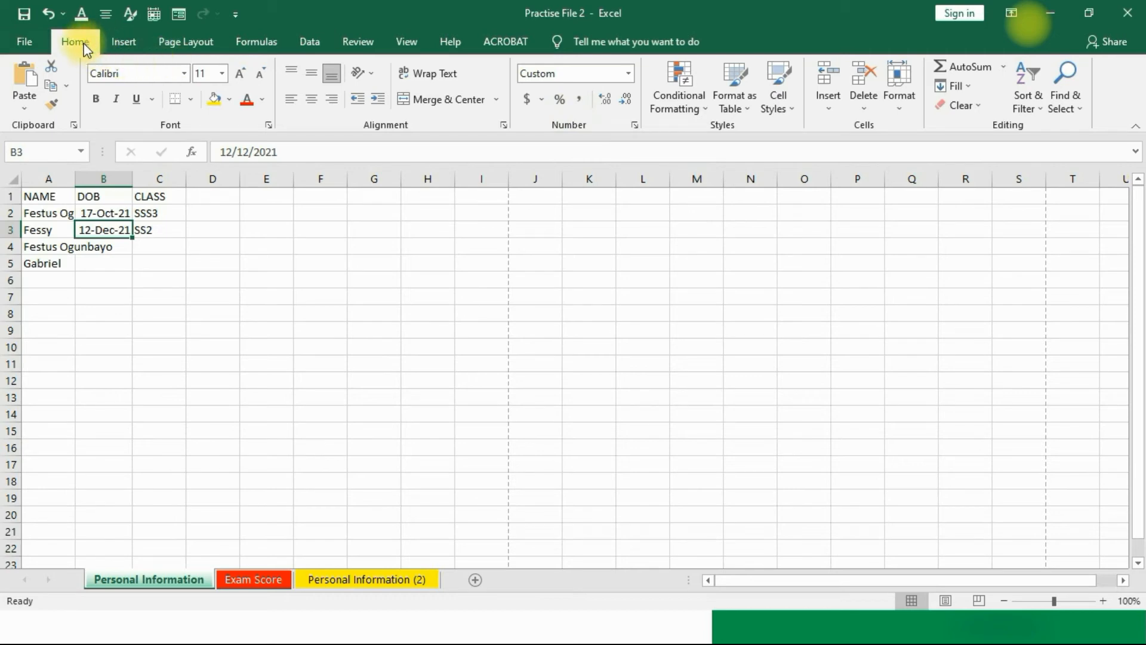
{"action": "left_click", "coordinate": [111, 214]}
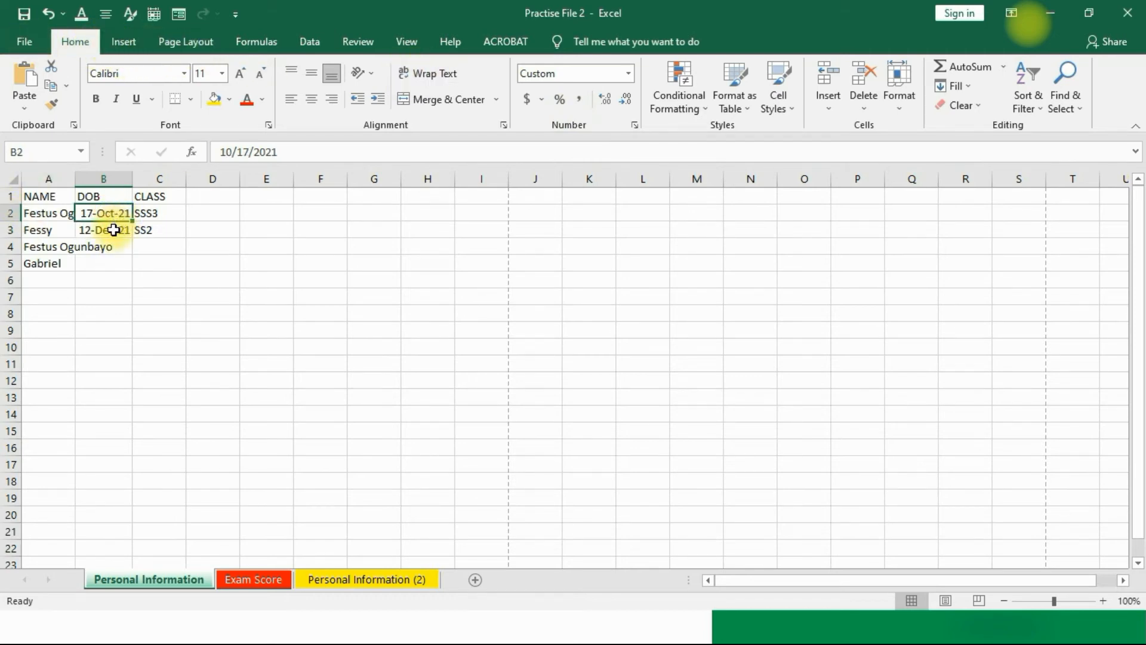
{"action": "left_click", "coordinate": [629, 74]}
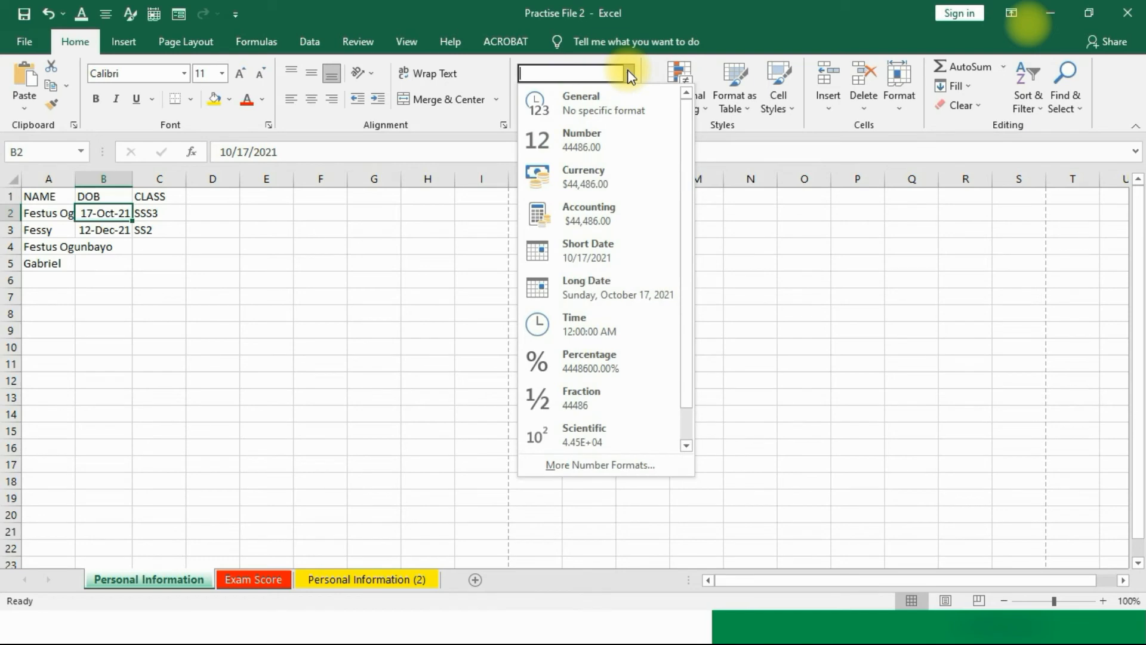
{"action": "left_click", "coordinate": [577, 261]}
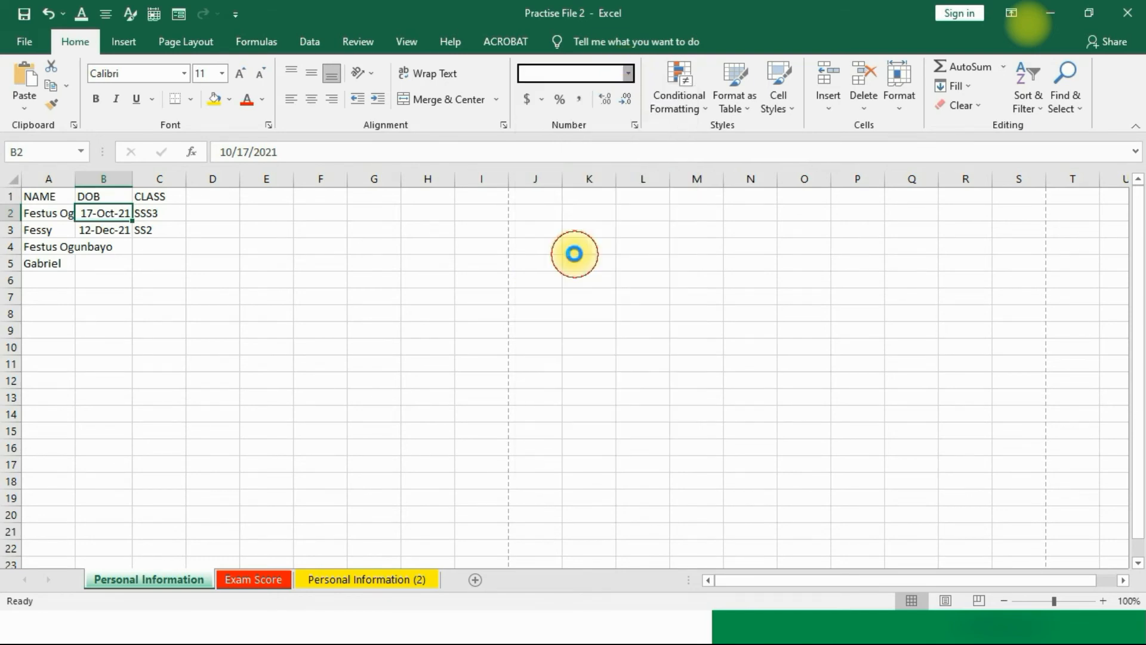
Step: Format the B3 date as Short Date so it reads 12/12/2021
{"action": "left_click", "coordinate": [99, 236]}
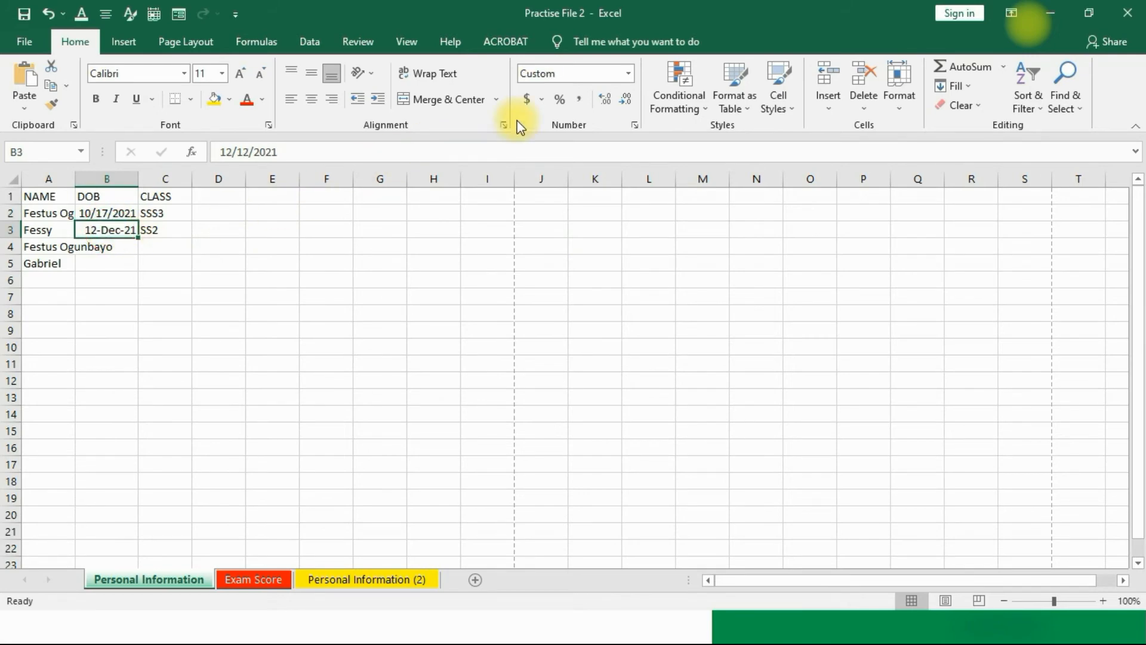
{"action": "left_click", "coordinate": [628, 74]}
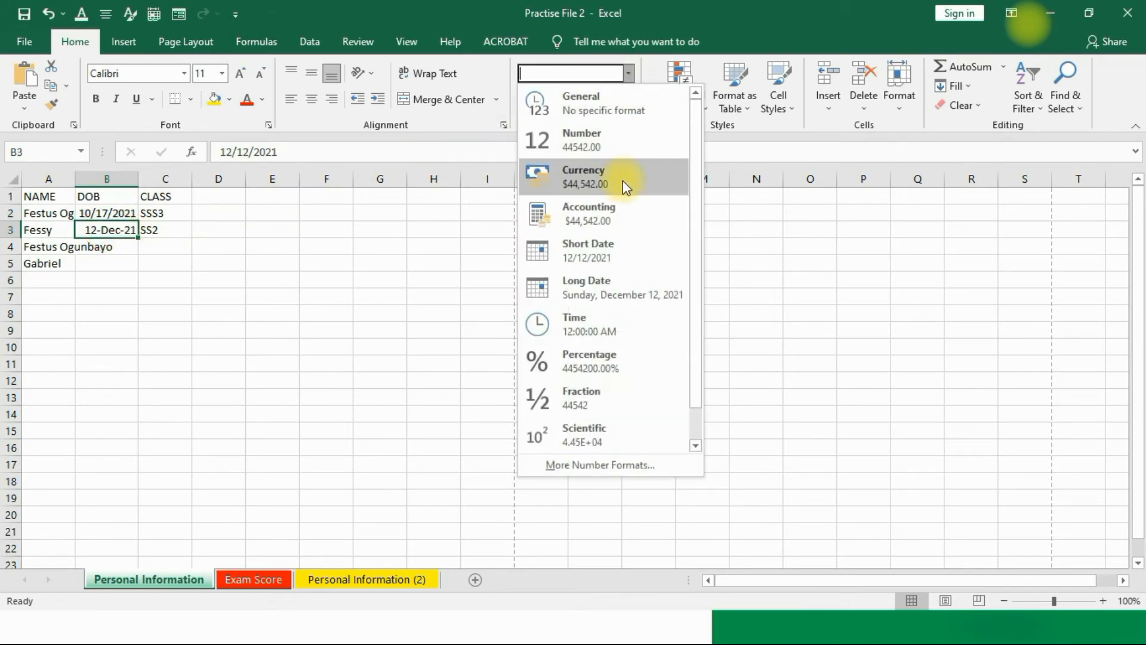
{"action": "left_click", "coordinate": [598, 253]}
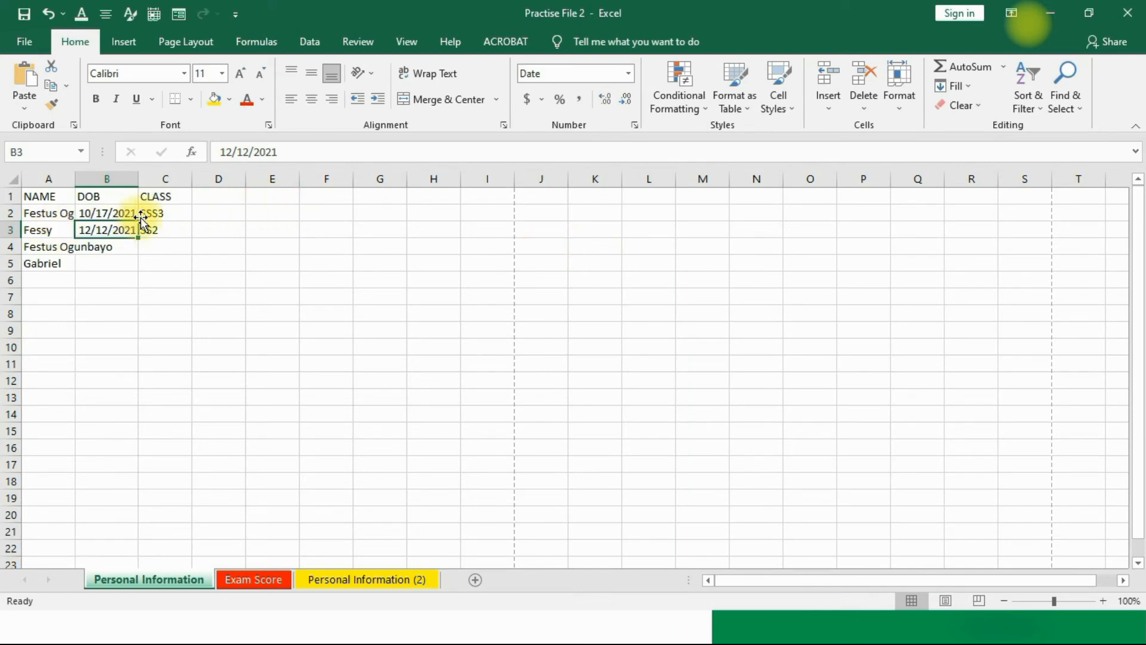
{"action": "left_click", "coordinate": [100, 259]}
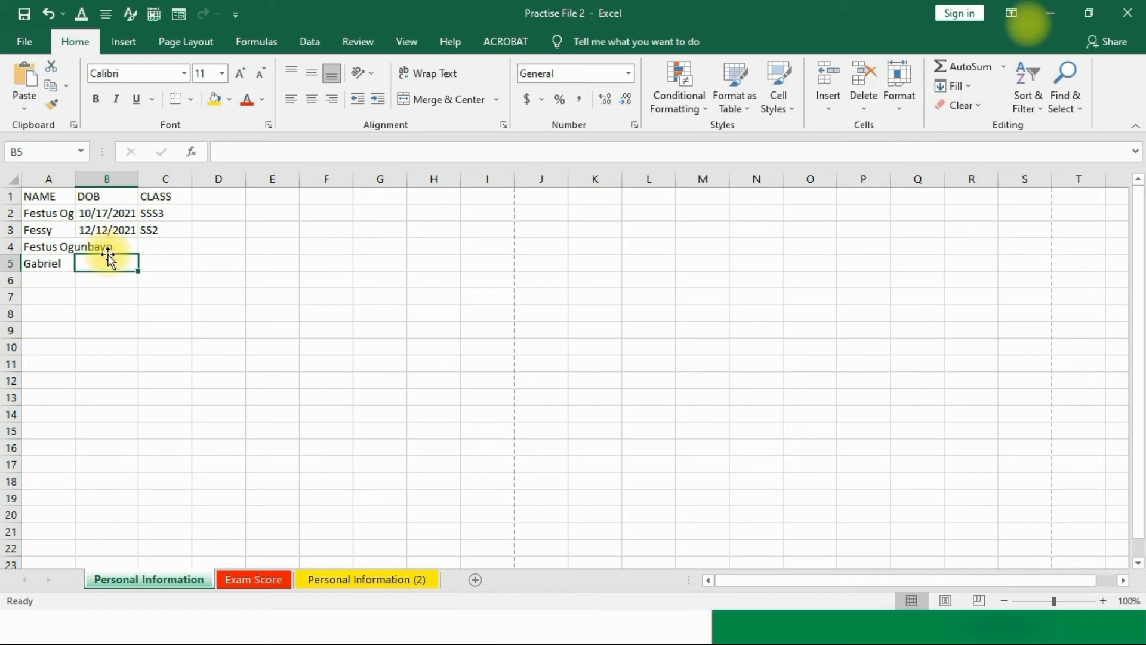
Step: Enter 234567890 in B5 and apply the Number format
{"action": "type", "text": "234567890-"}
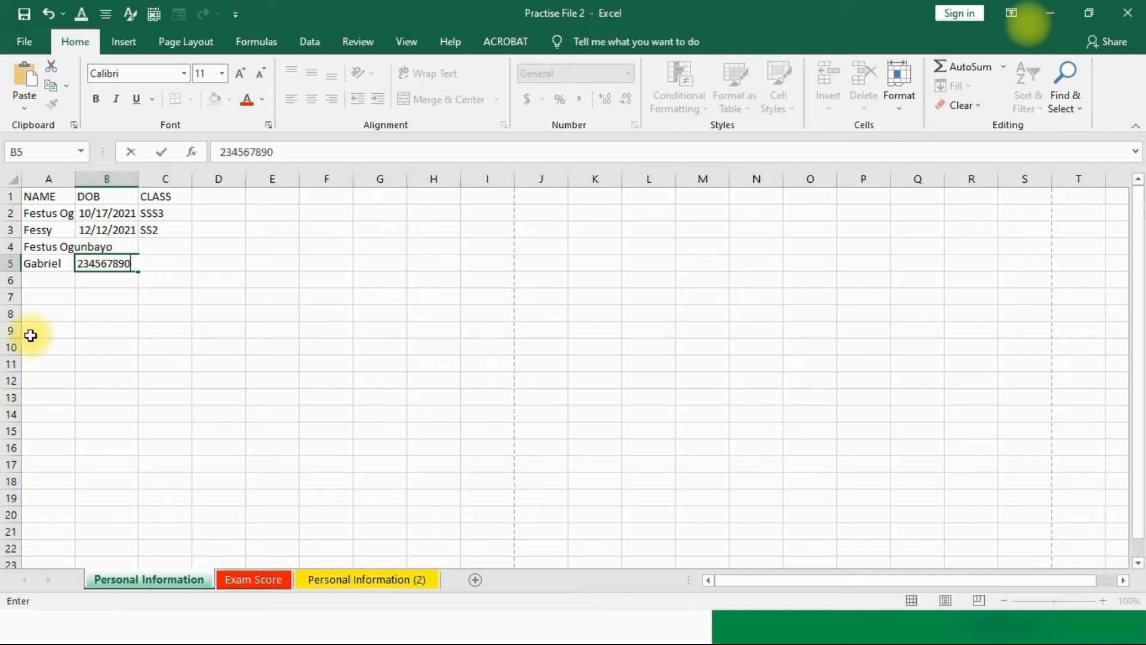
{"action": "left_click", "coordinate": [167, 345]}
{"action": "left_click", "coordinate": [87, 270]}
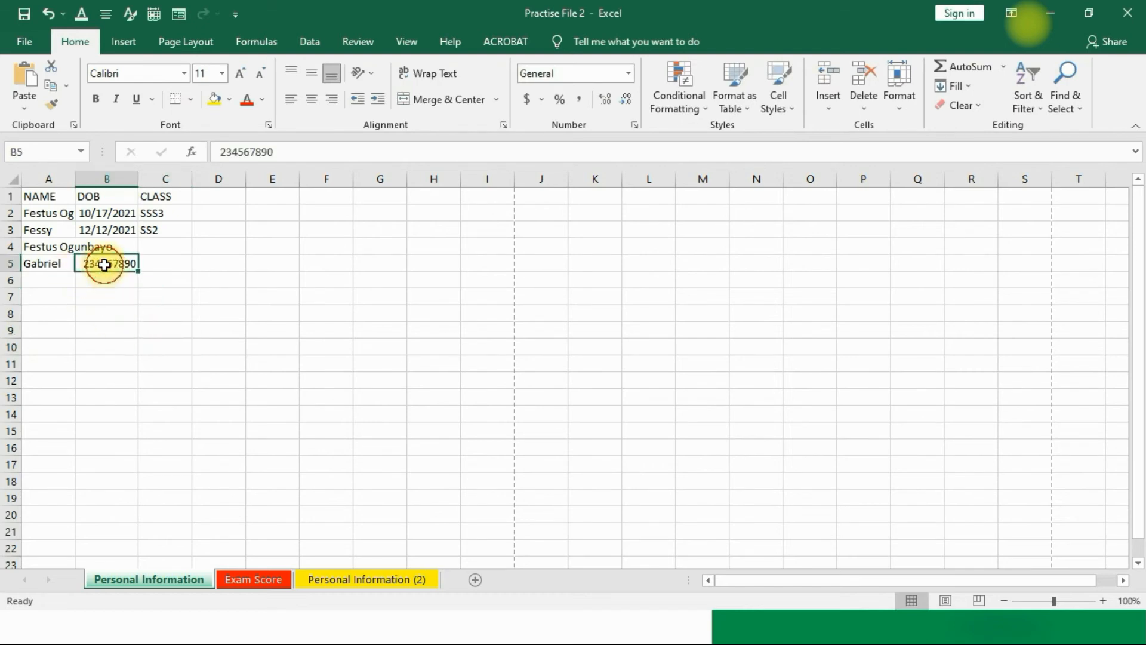
{"action": "left_click", "coordinate": [628, 74]}
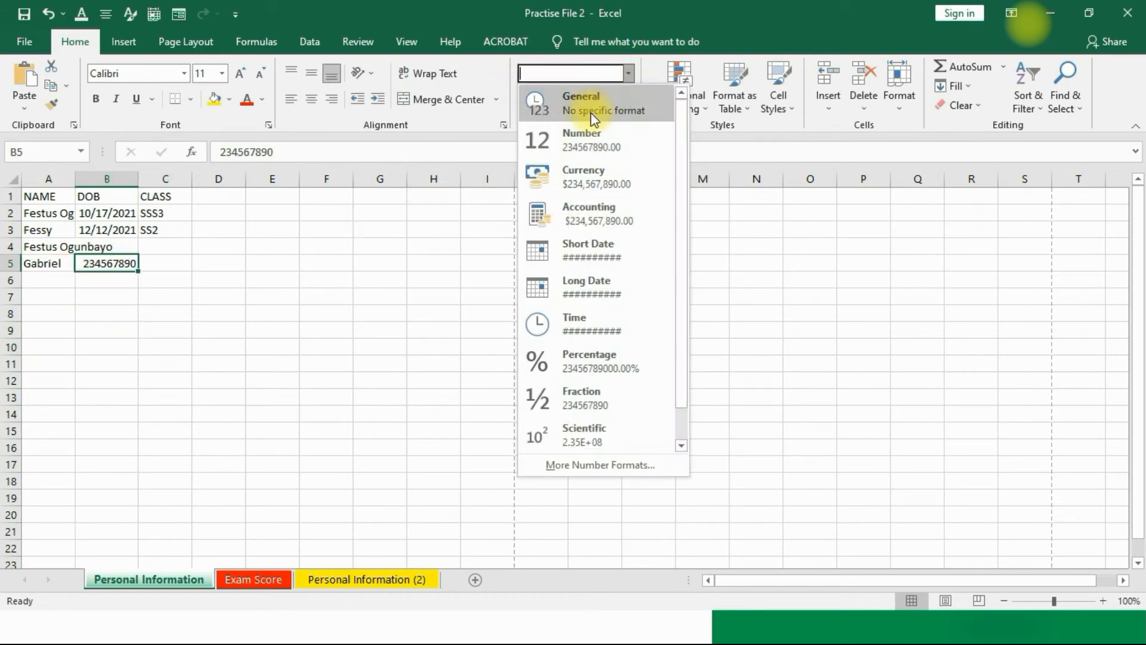
{"action": "left_click", "coordinate": [588, 144]}
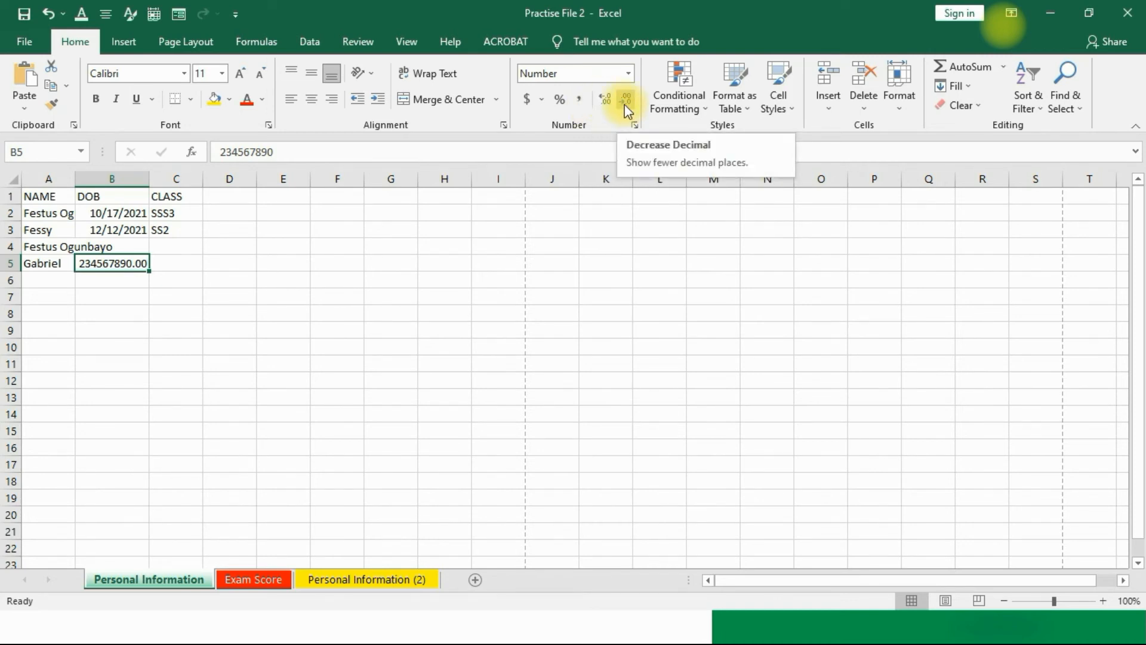
Step: Adjust B5's decimal places until the number shows zero decimals
{"action": "left_click", "coordinate": [624, 105]}
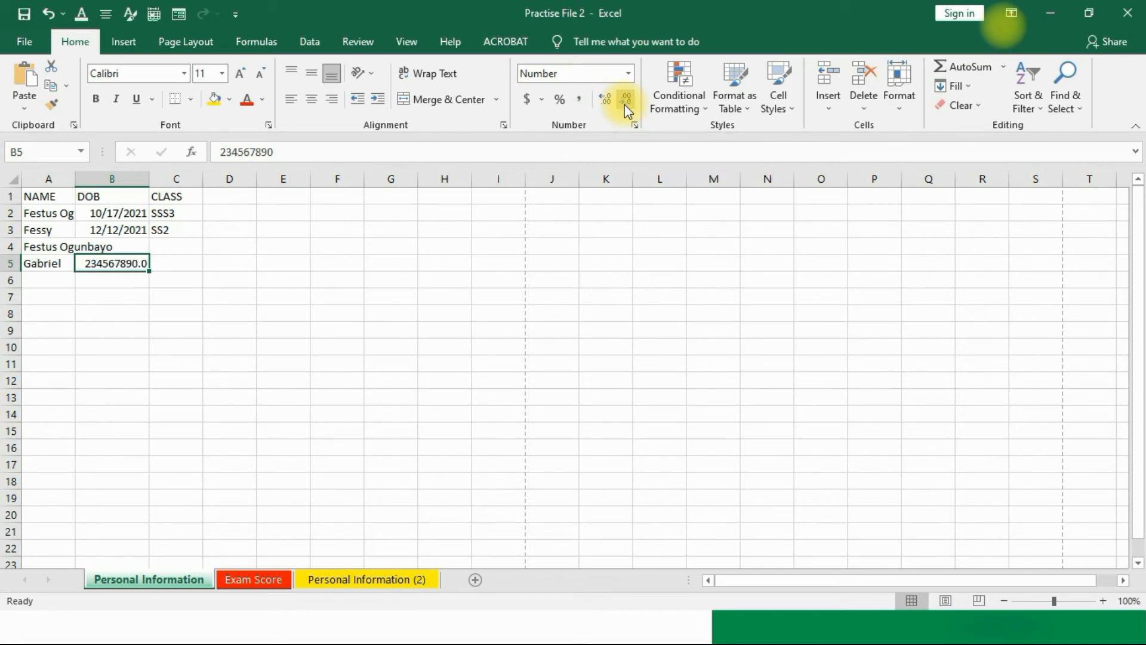
{"action": "left_click", "coordinate": [625, 105]}
{"action": "left_click", "coordinate": [603, 100]}
{"action": "left_click", "coordinate": [604, 100]}
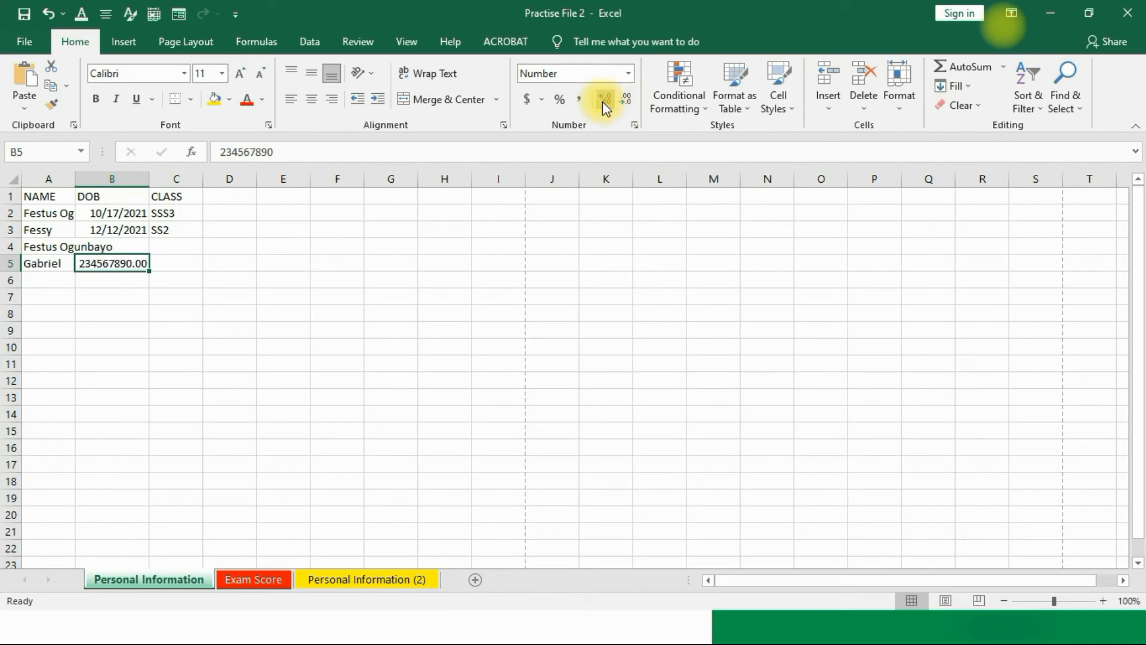
{"action": "left_click", "coordinate": [373, 284]}
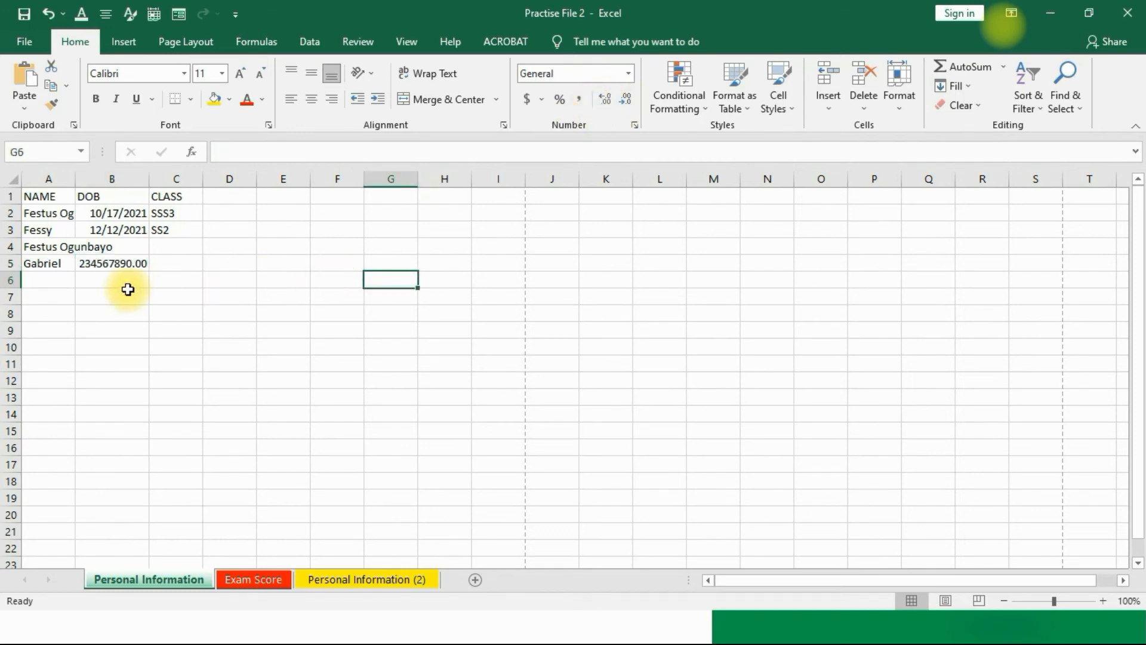
{"action": "left_click", "coordinate": [104, 261]}
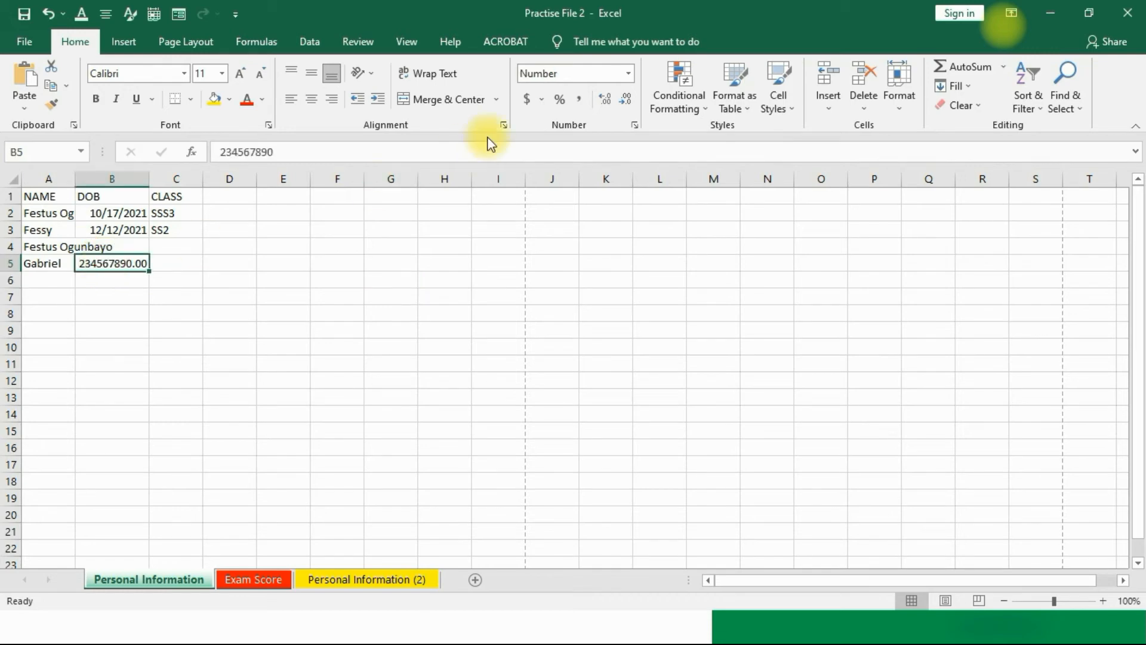
{"action": "left_click", "coordinate": [625, 99]}
{"action": "left_click", "coordinate": [625, 99]}
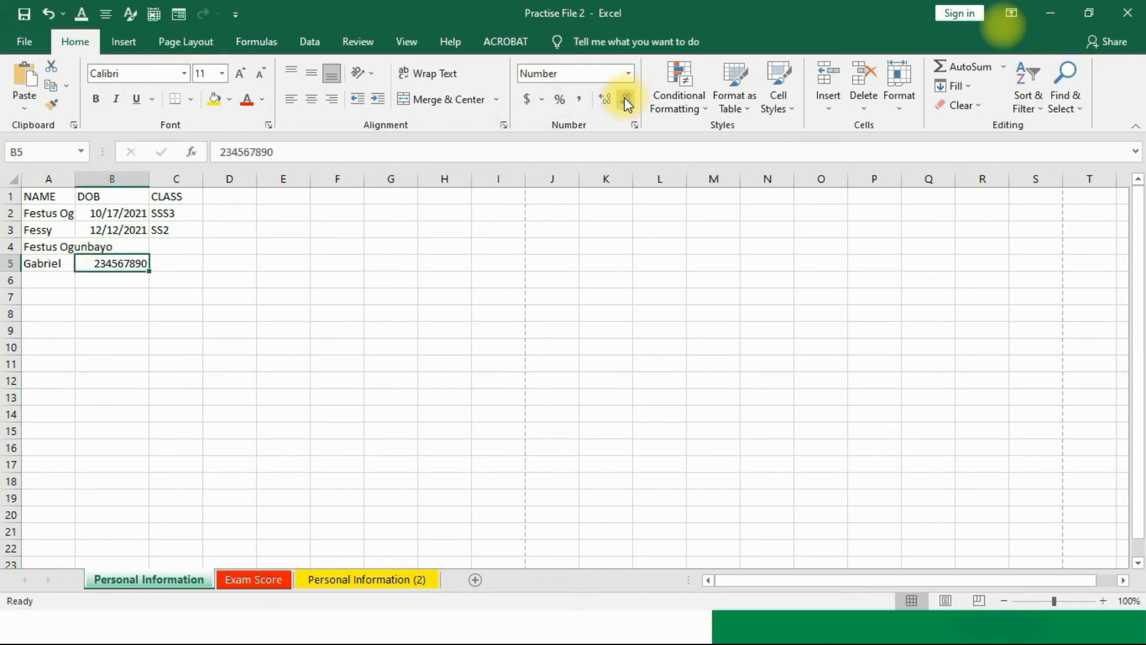
{"action": "left_click", "coordinate": [427, 311]}
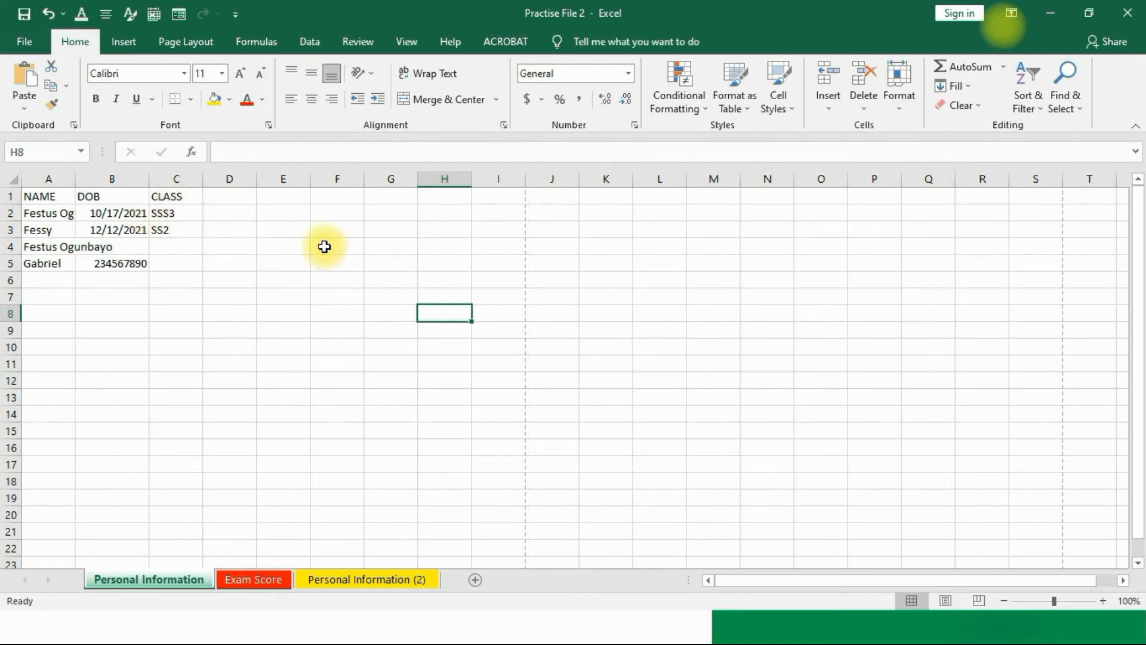
{"action": "left_click", "coordinate": [211, 103]}
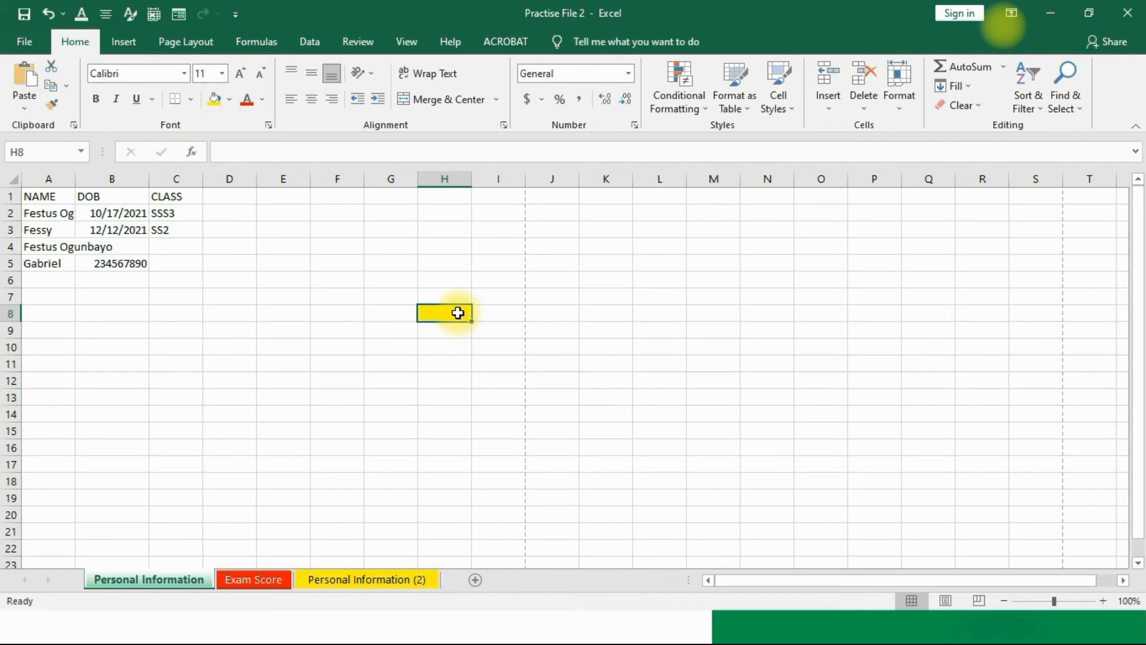
{"action": "key", "text": "ctrl+z"}
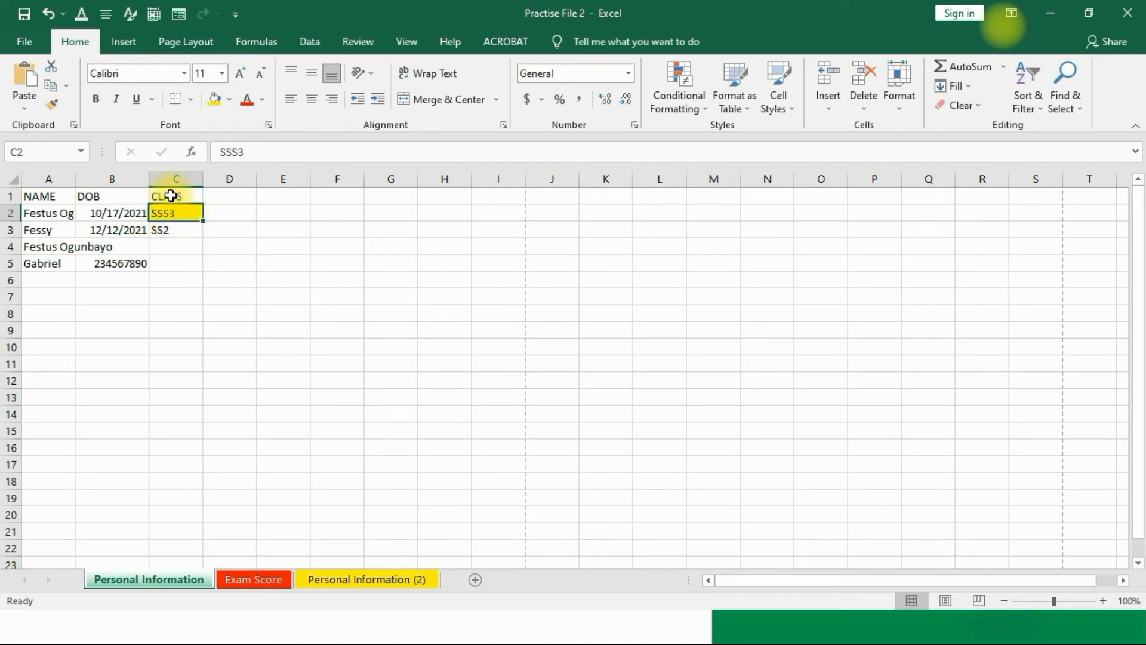
Step: Fill cells C1:C12 under the CLASS header with yellow
{"action": "left_click", "coordinate": [171, 196]}
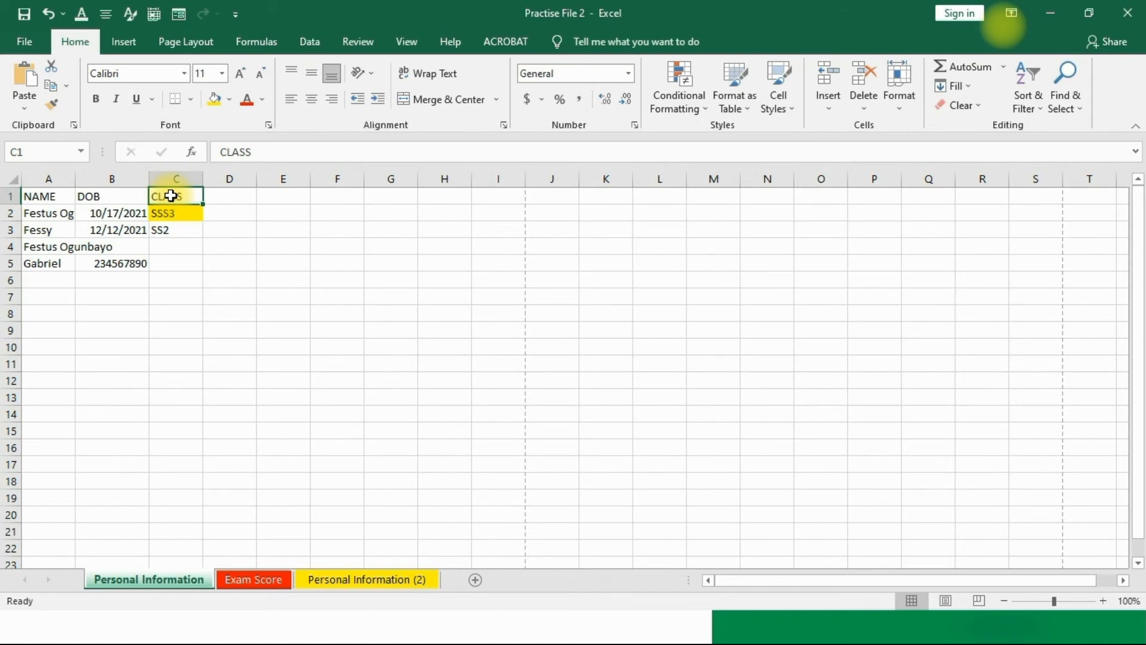
{"action": "left_click_drag", "start_coordinate": [167, 200], "coordinate": [169, 374]}
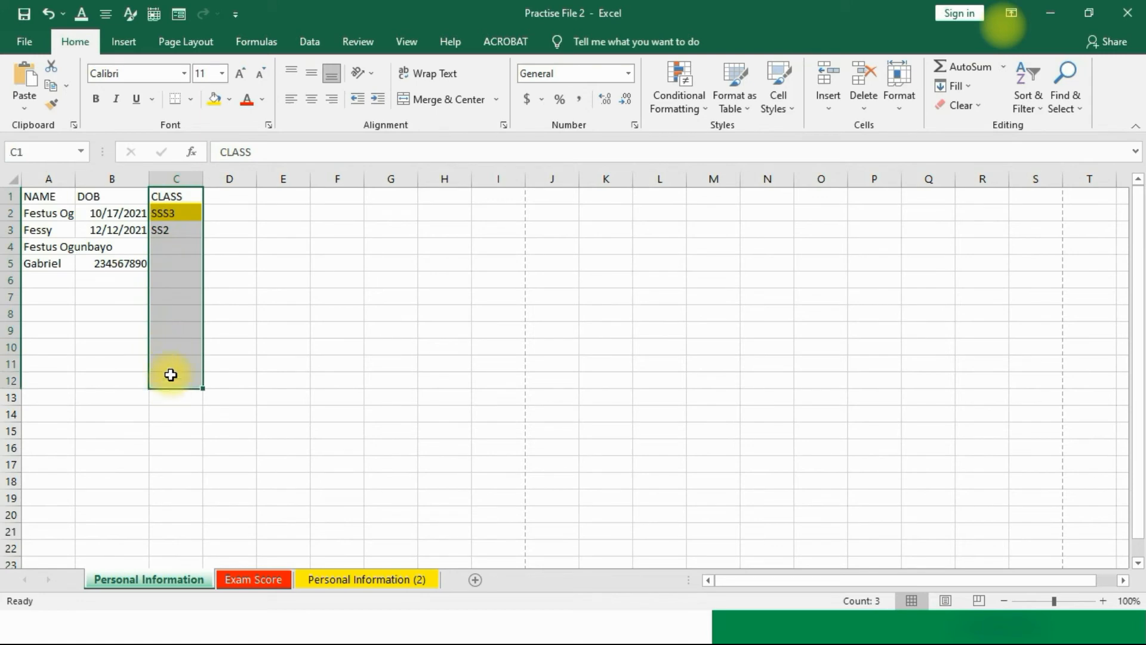
{"action": "left_click", "coordinate": [214, 100]}
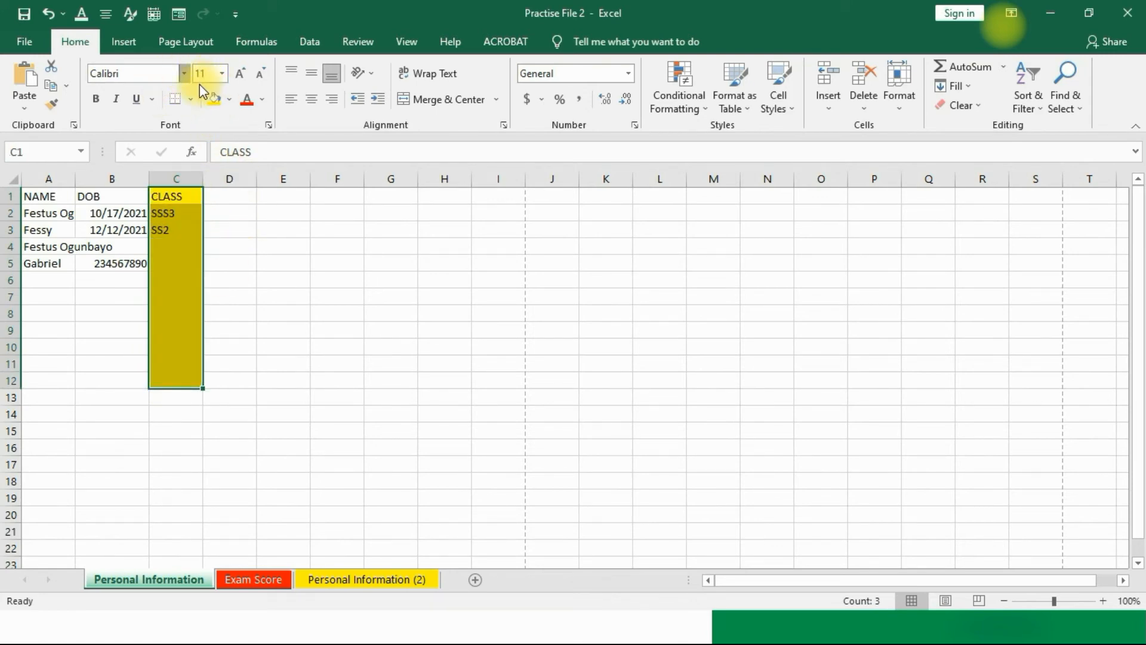
{"action": "left_click", "coordinate": [184, 72]}
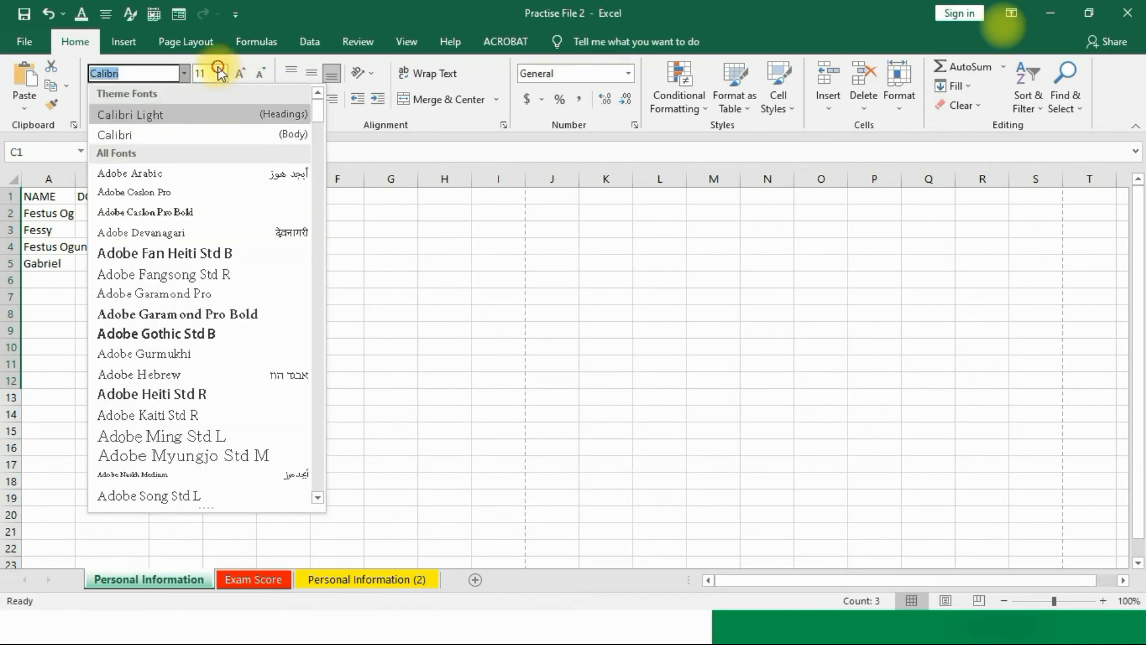
{"action": "left_click", "coordinate": [226, 76]}
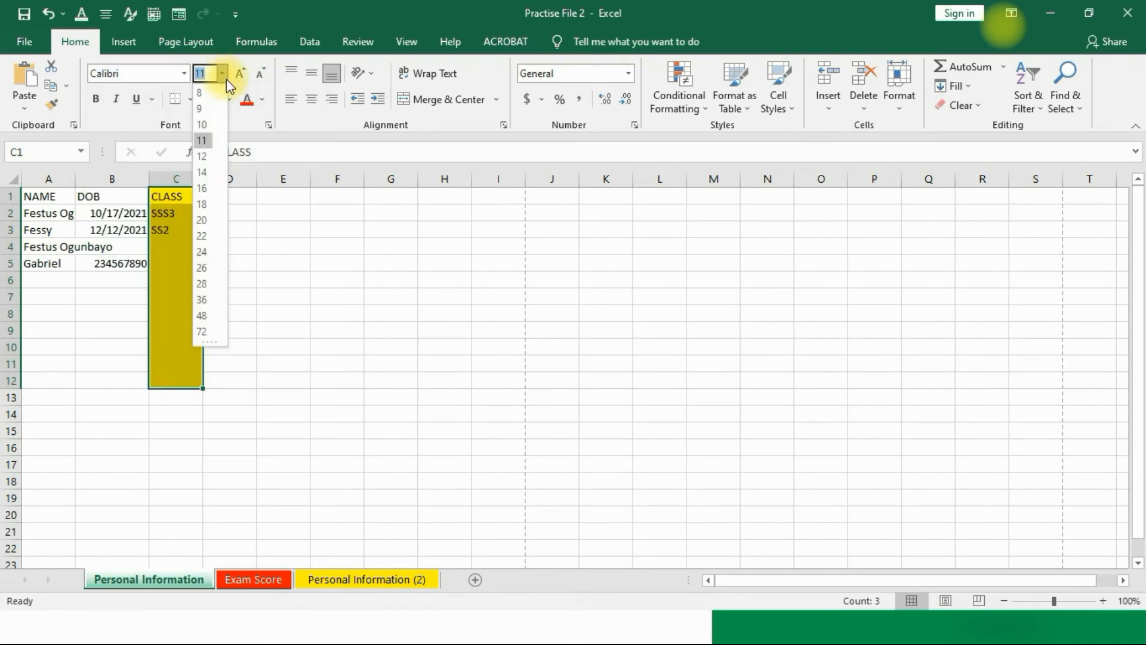
{"action": "left_click", "coordinate": [308, 124]}
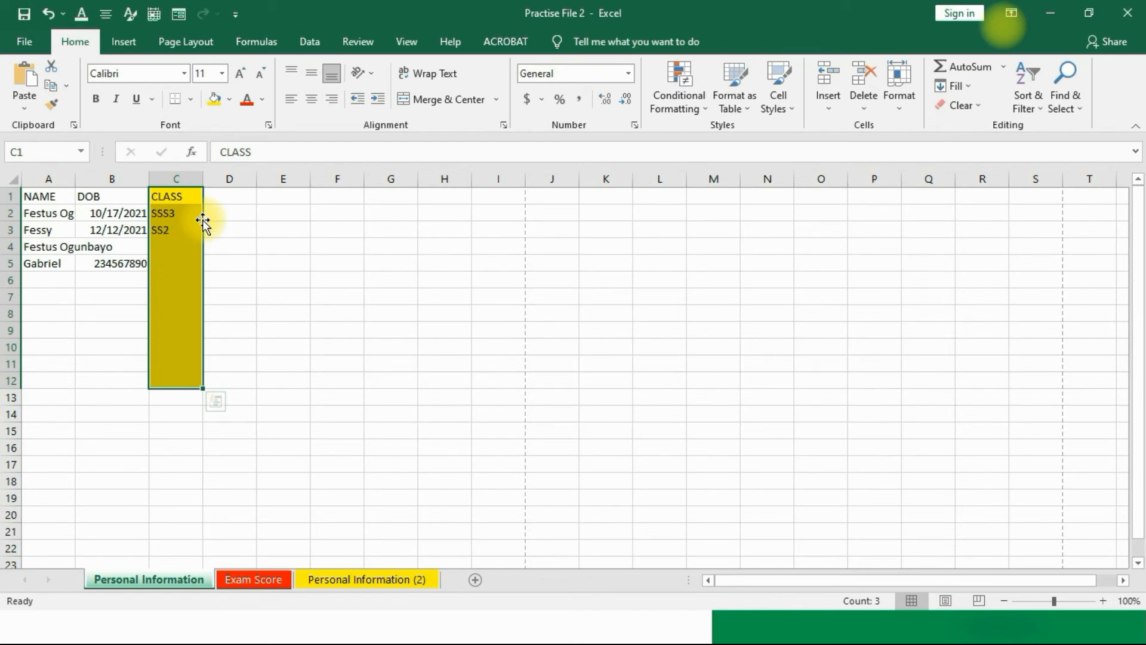
{"action": "left_click", "coordinate": [442, 247]}
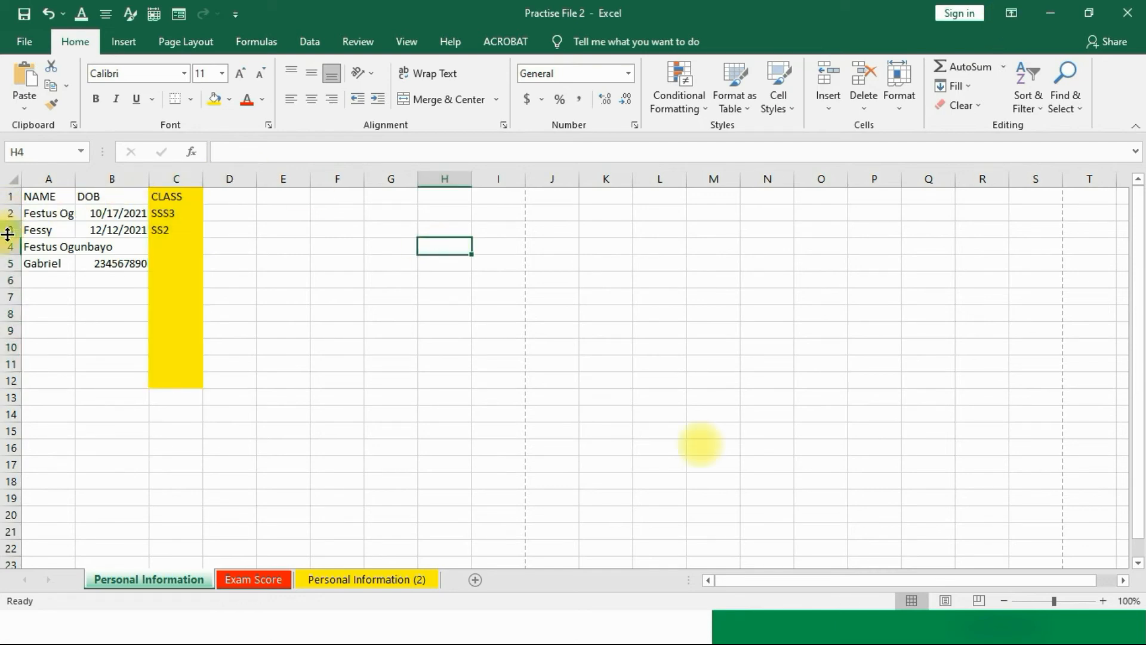
Step: Insert a blank row at row 3, above the second student's record
{"action": "left_click", "coordinate": [10, 214]}
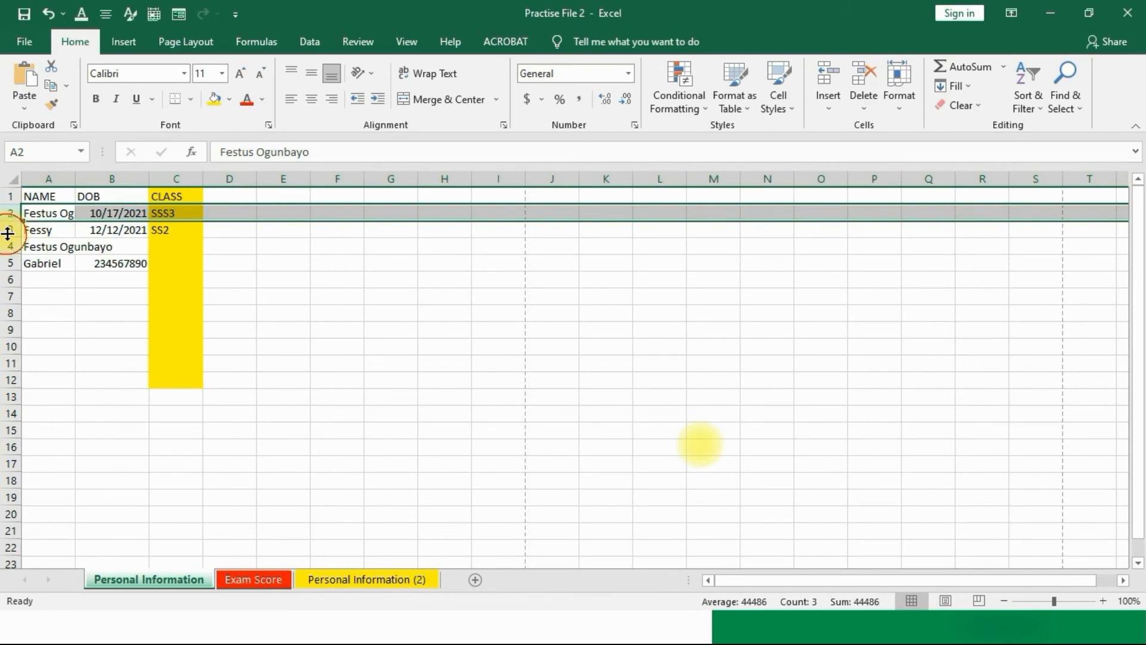
{"action": "left_click", "coordinate": [10, 229]}
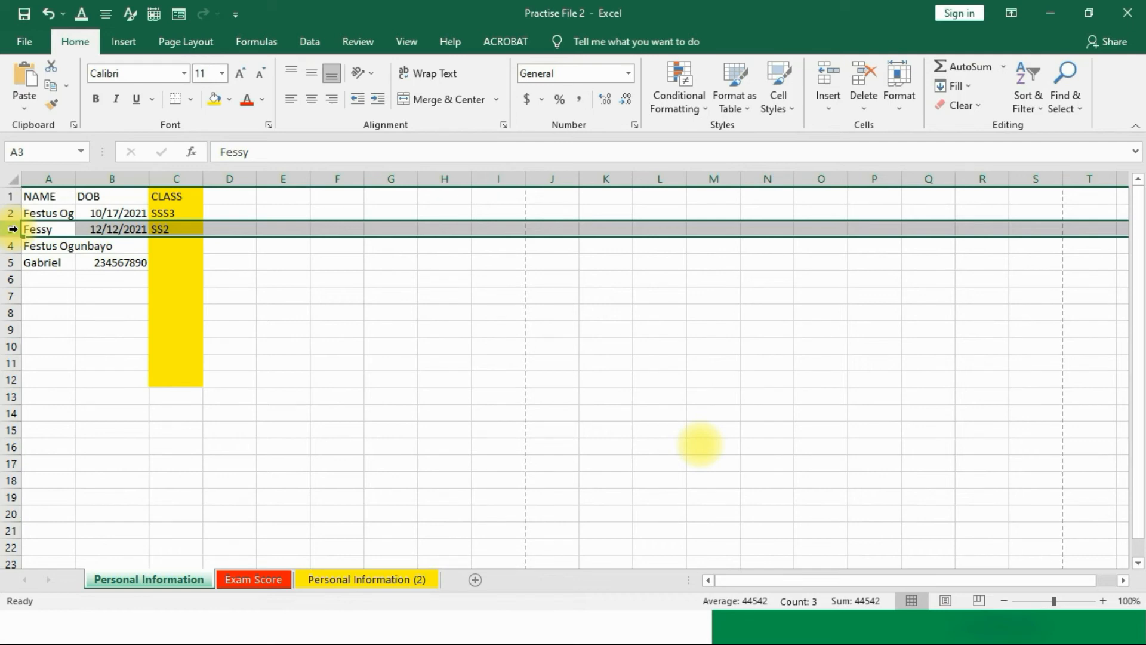
{"action": "left_click", "coordinate": [216, 395]}
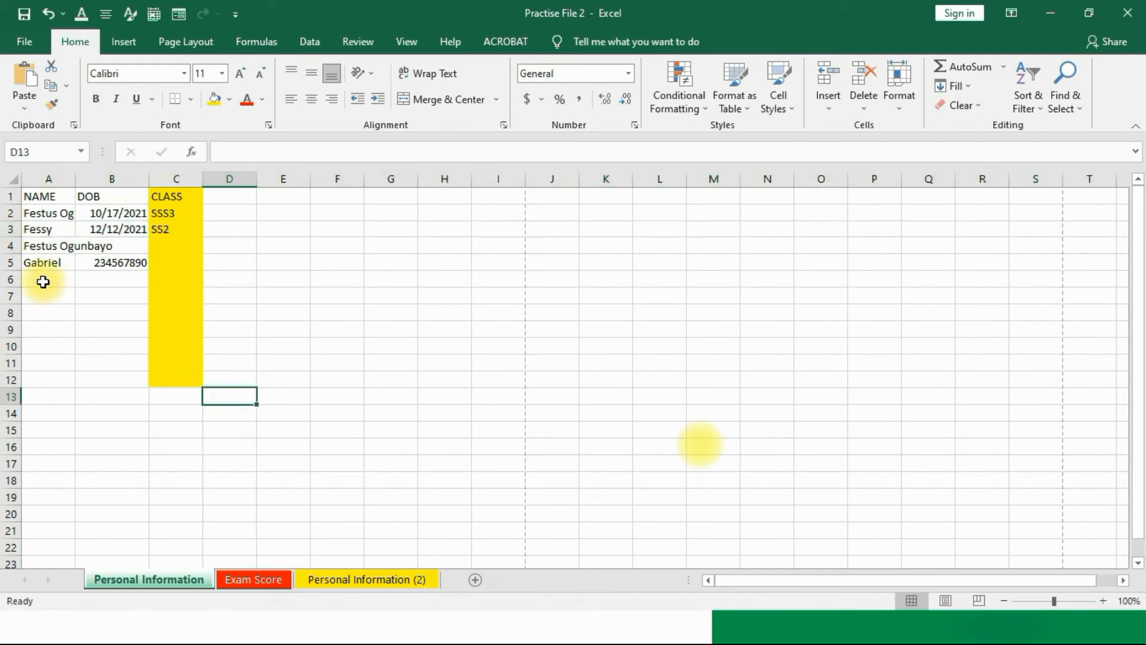
{"action": "left_click", "coordinate": [14, 228]}
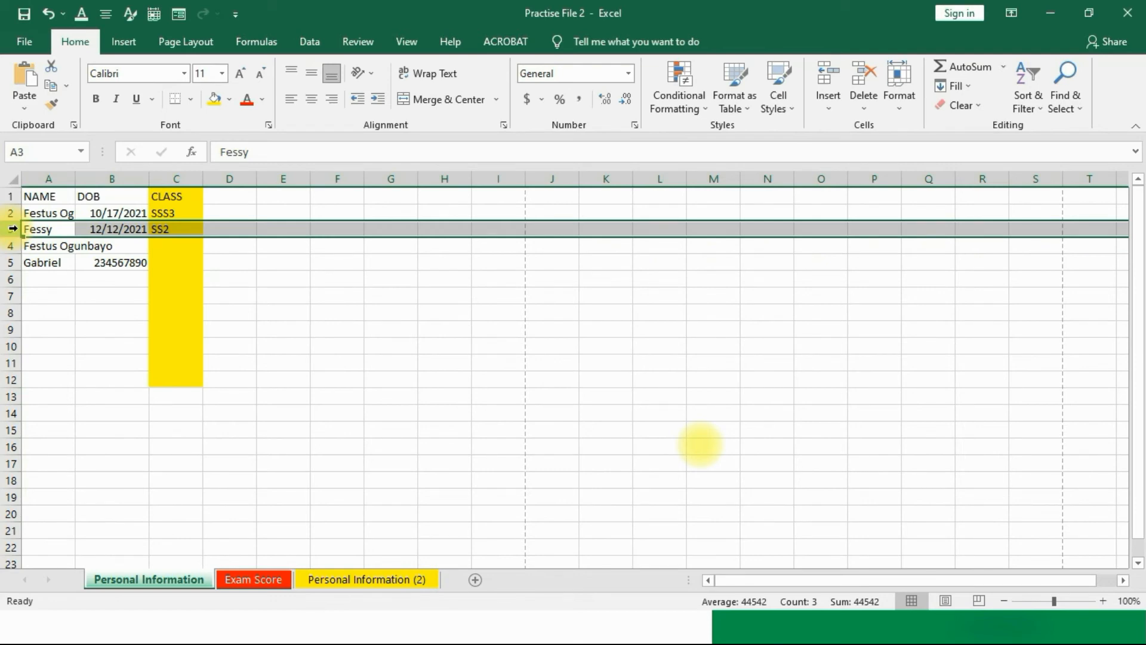
{"action": "right_click", "coordinate": [13, 228]}
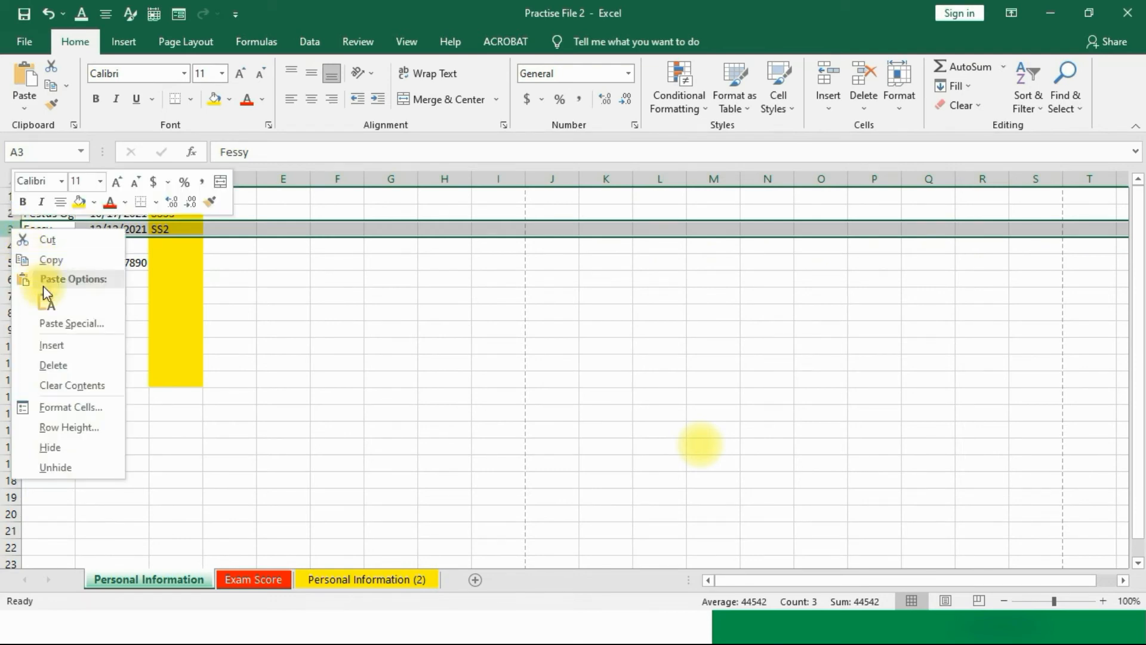
{"action": "left_click", "coordinate": [67, 344]}
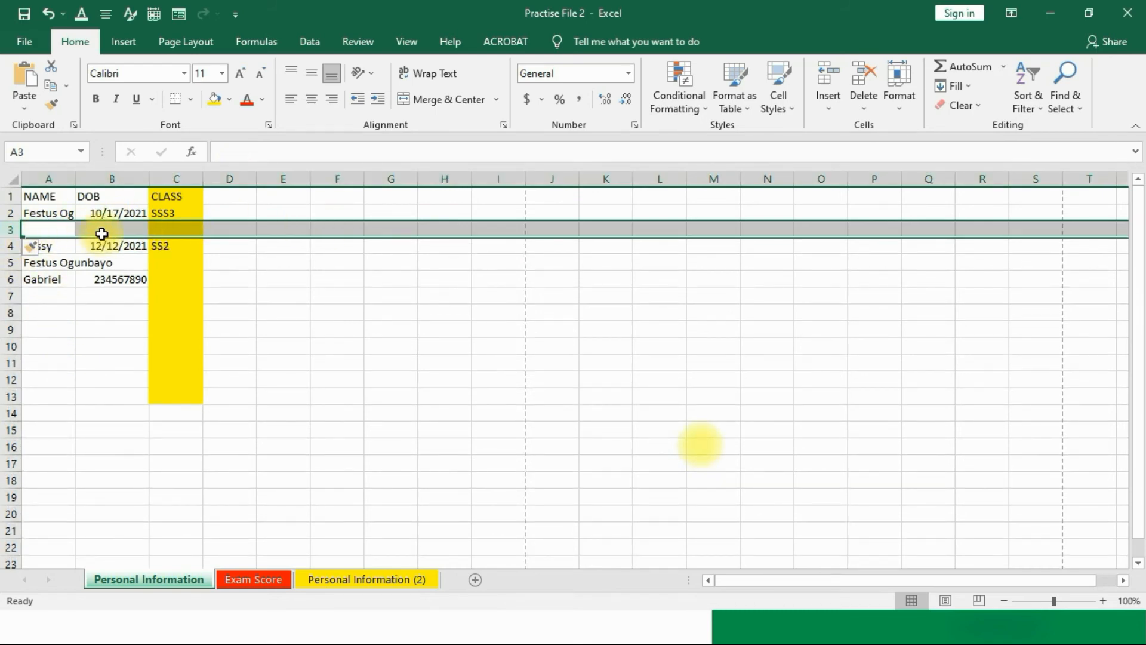
Step: Insert a blank column at C, shifting the yellow CLASS column to D
{"action": "left_click", "coordinate": [478, 349]}
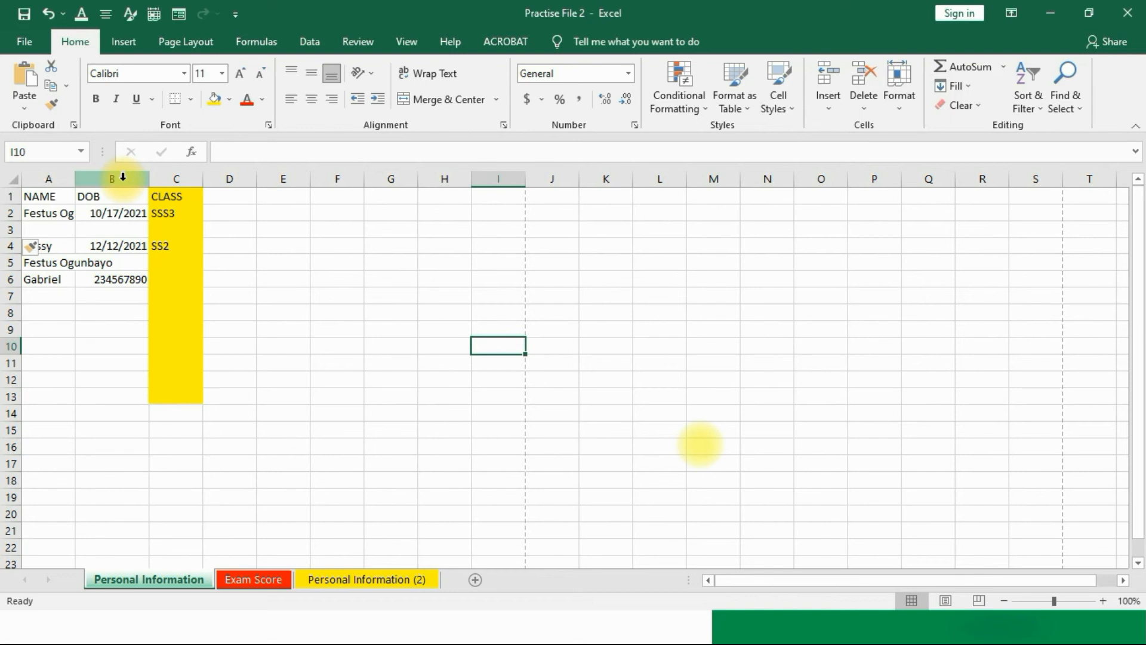
{"action": "left_click", "coordinate": [178, 178]}
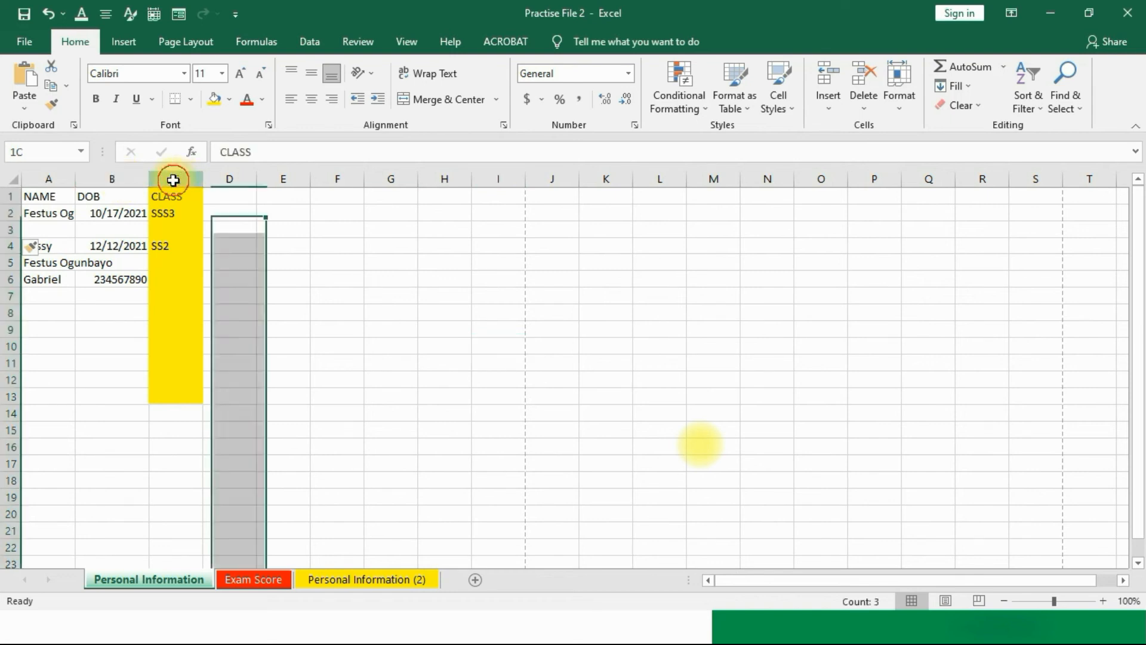
{"action": "right_click", "coordinate": [169, 267]}
{"action": "left_click", "coordinate": [208, 385]}
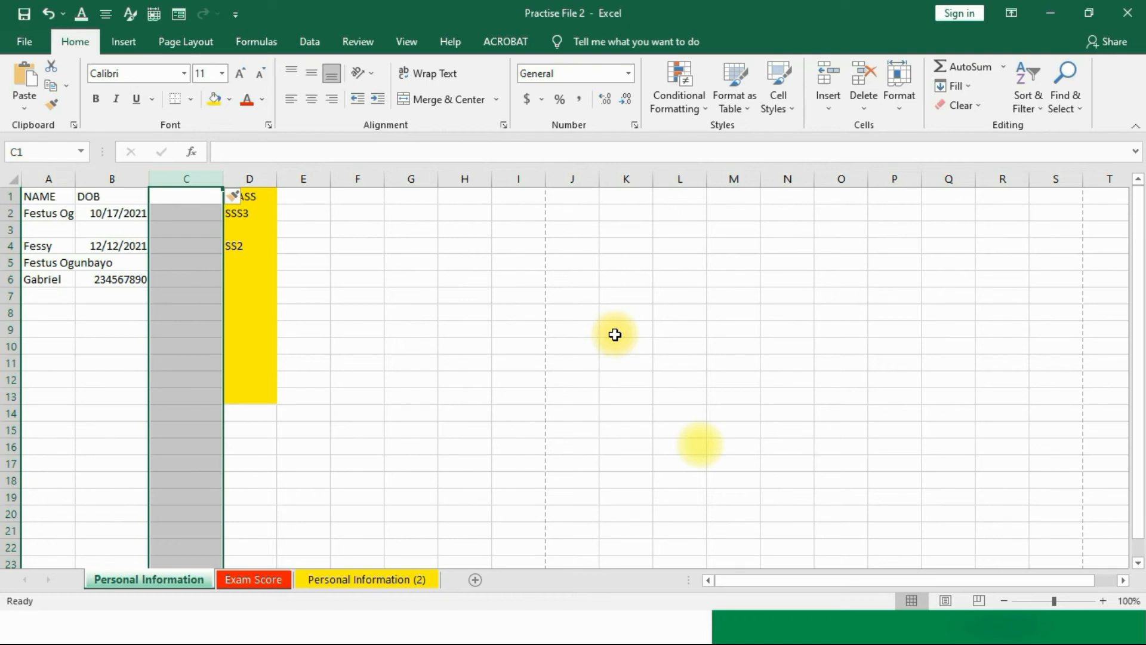
{"action": "left_click", "coordinate": [410, 381]}
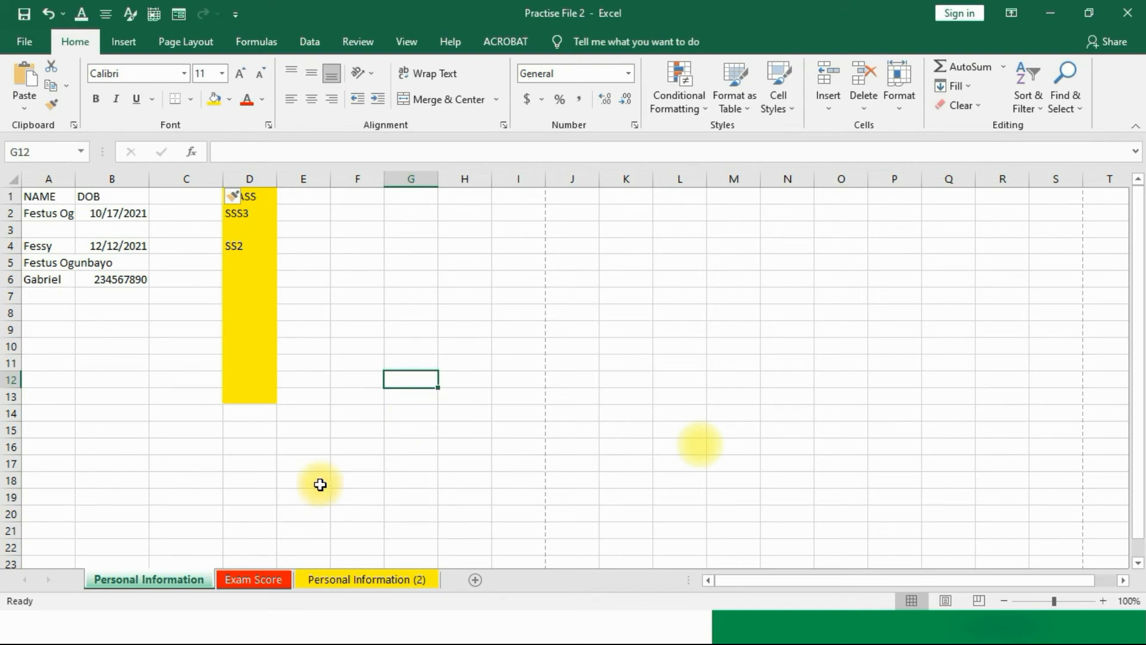
Step: Copy the Personal Information sheet before Exam Score as Personal Information (3) and view it
{"action": "right_click", "coordinate": [173, 579]}
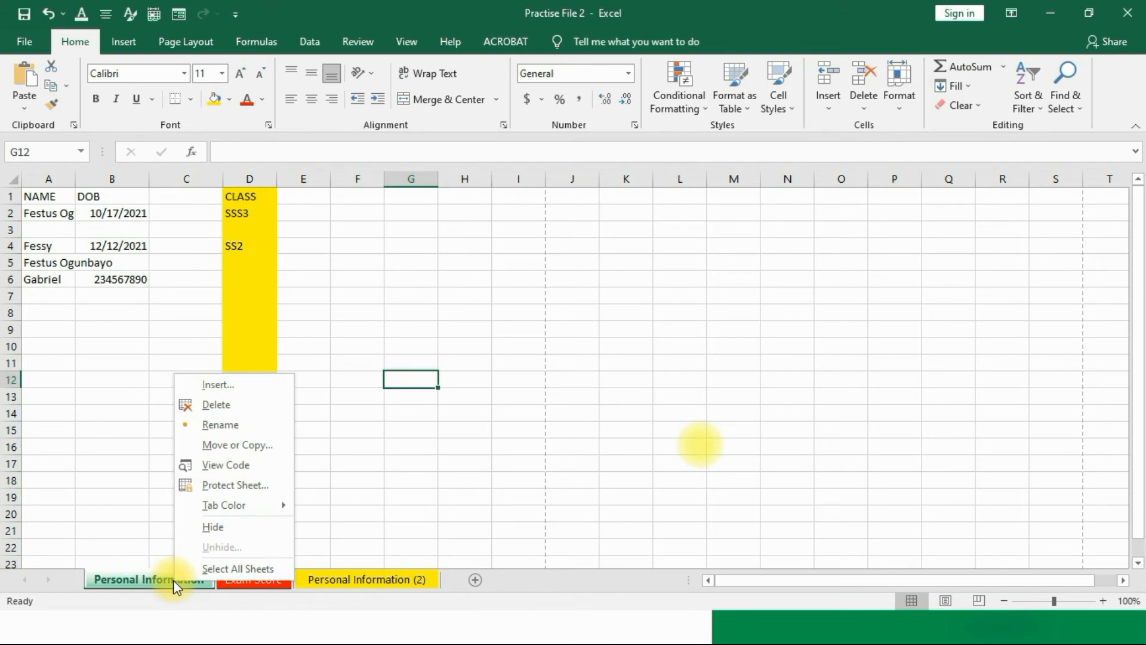
{"action": "left_click", "coordinate": [172, 579]}
{"action": "right_click", "coordinate": [169, 579]}
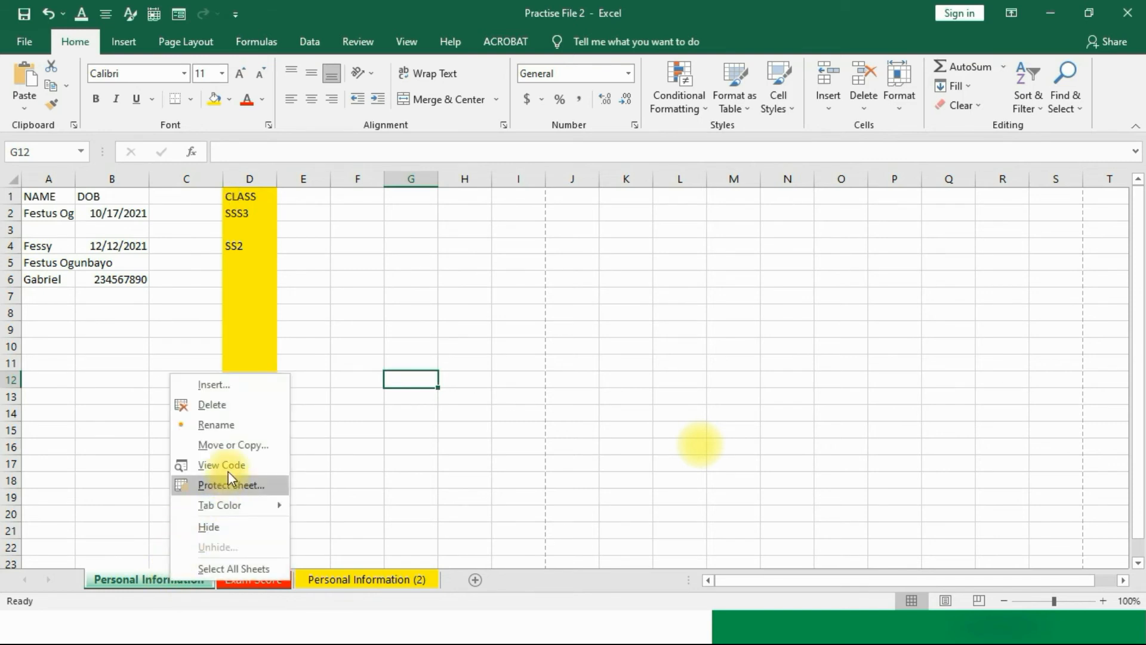
{"action": "left_click", "coordinate": [228, 445]}
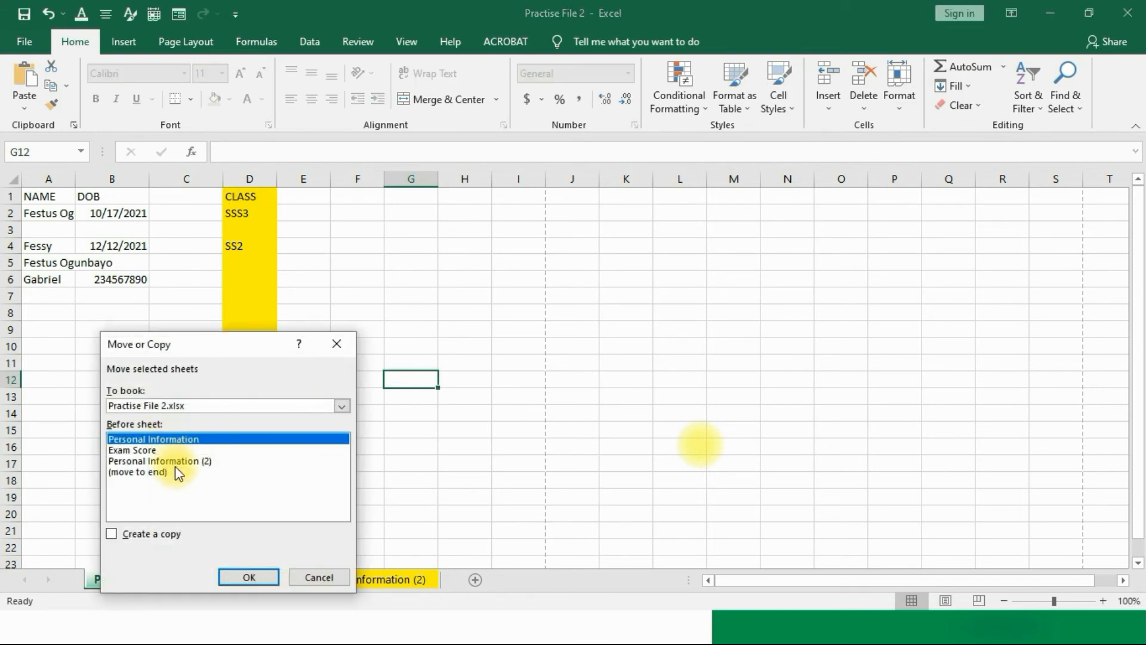
{"action": "left_click", "coordinate": [141, 471]}
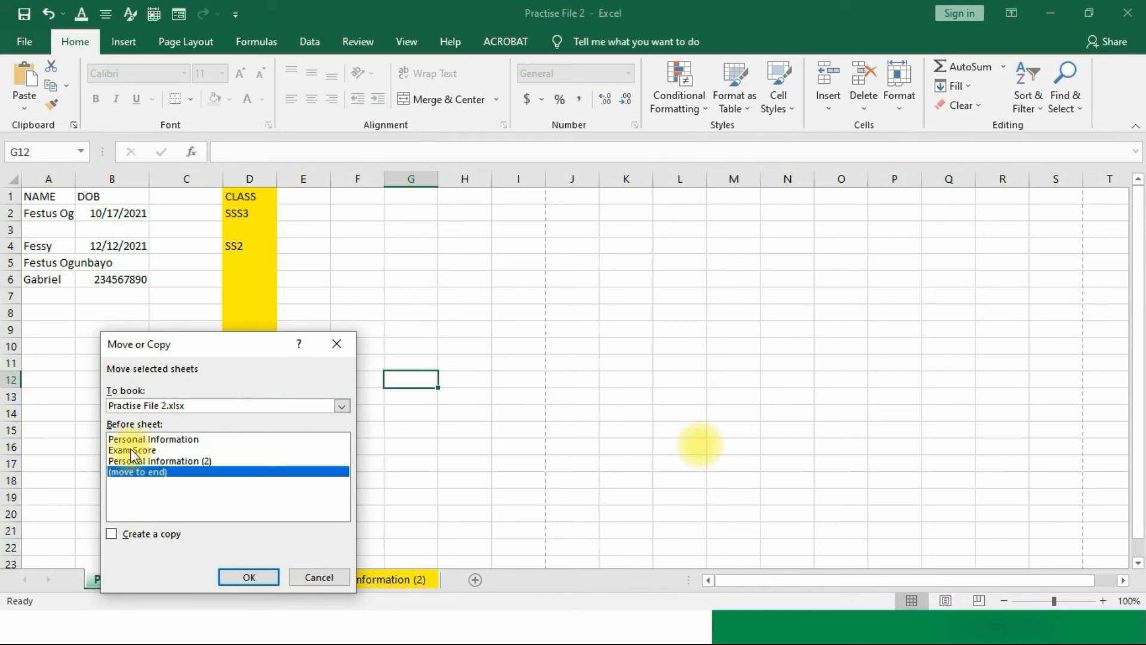
{"action": "left_click", "coordinate": [130, 451]}
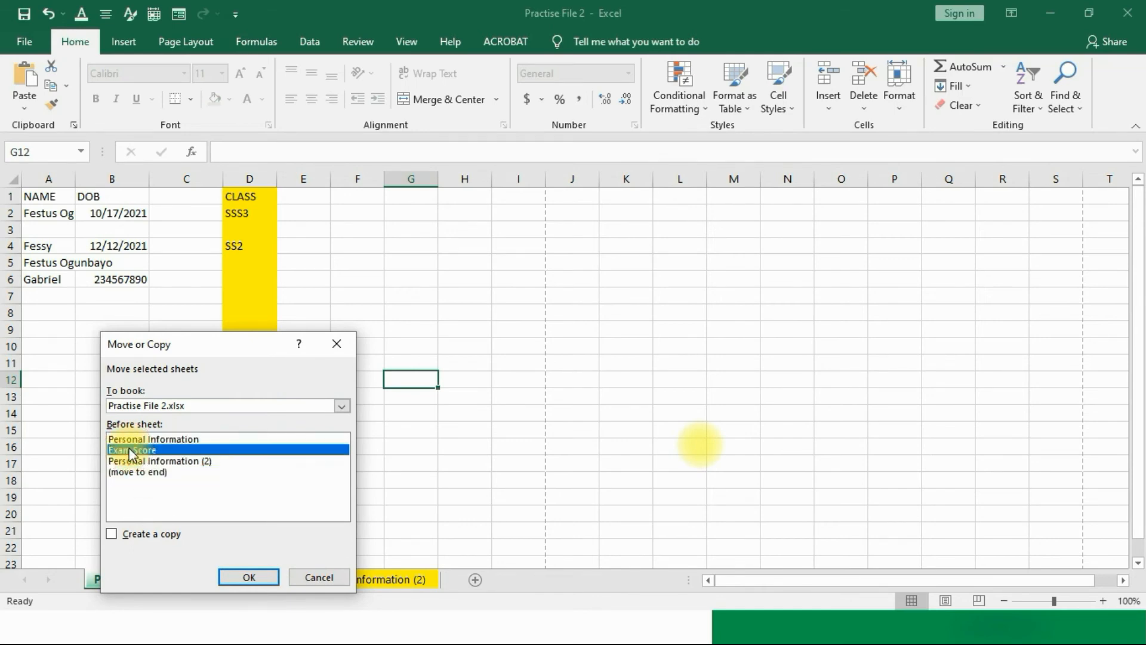
{"action": "left_click", "coordinate": [113, 533]}
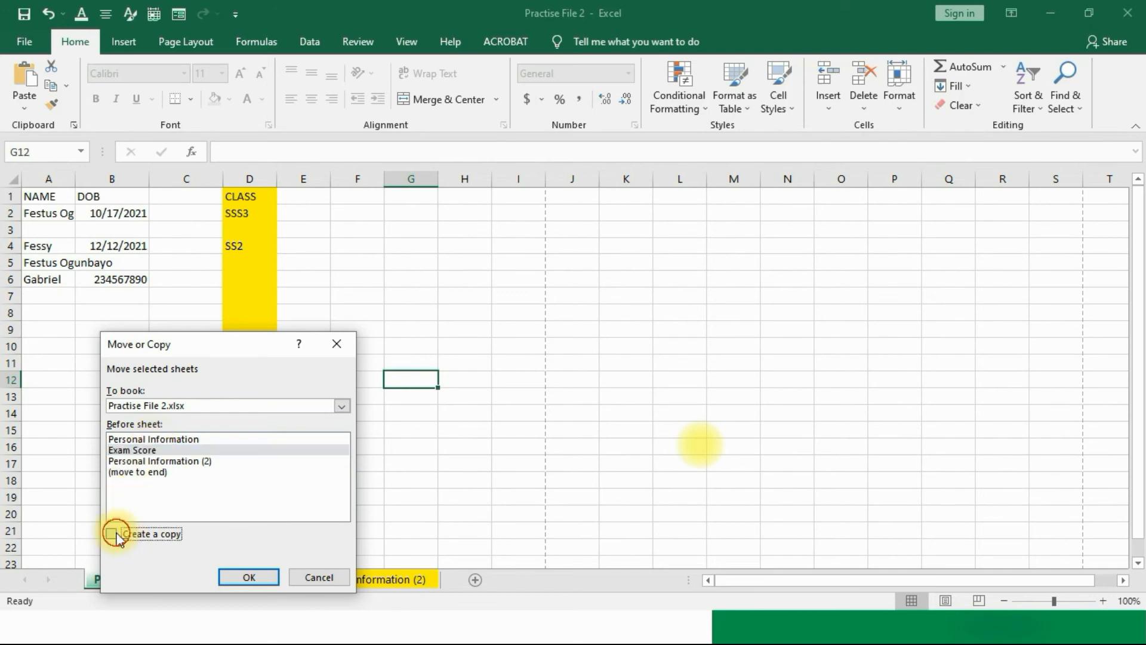
{"action": "left_click", "coordinate": [230, 577]}
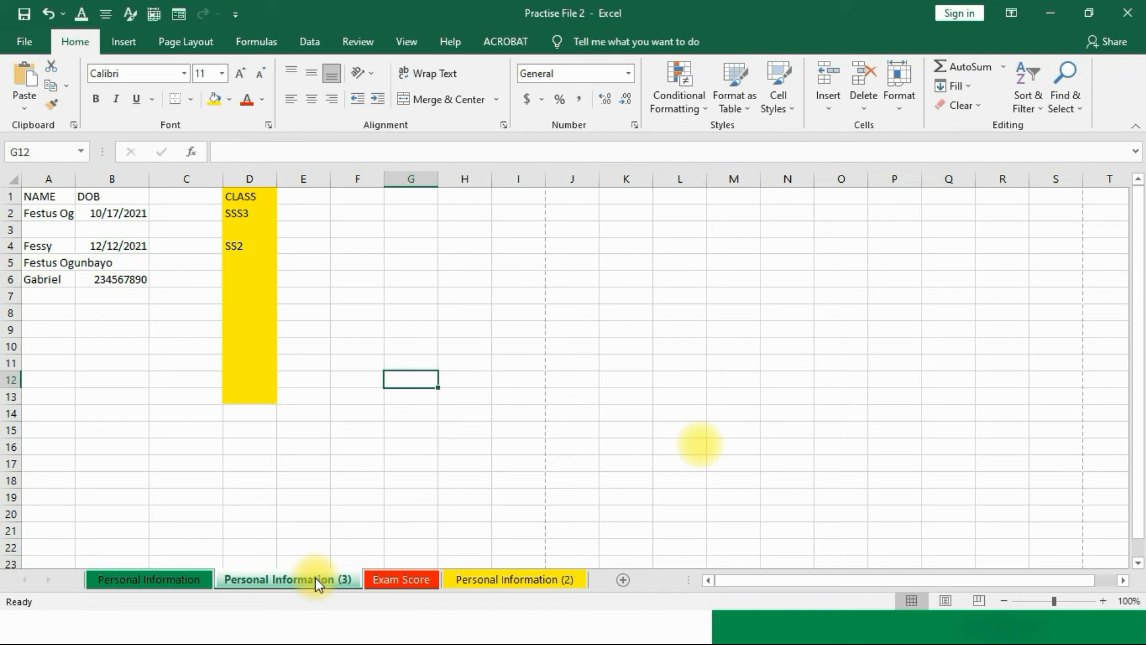
{"action": "left_click", "coordinate": [185, 578]}
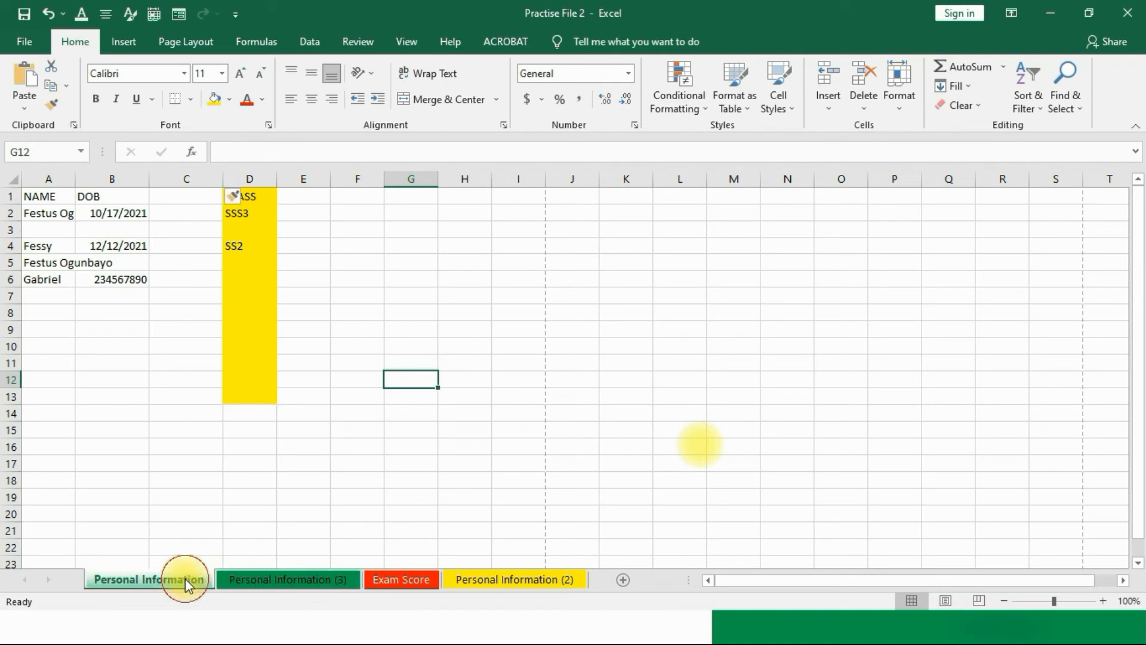
{"action": "left_click", "coordinate": [289, 581]}
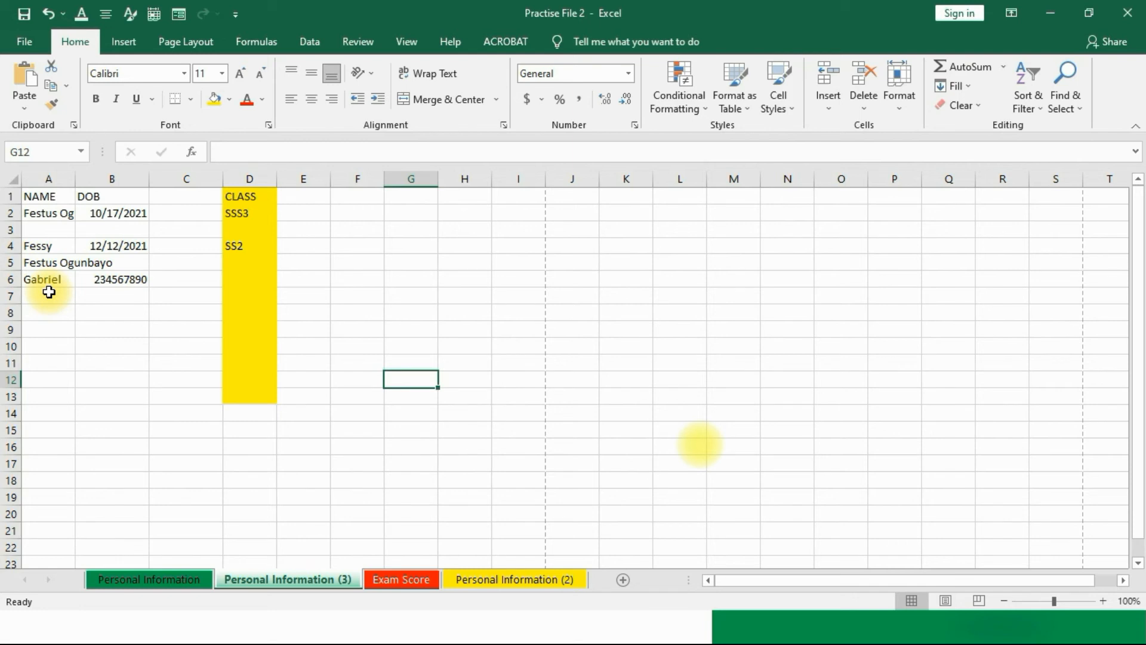
Step: Delete the blank row 3 on the copied sheet
{"action": "left_click", "coordinate": [13, 229]}
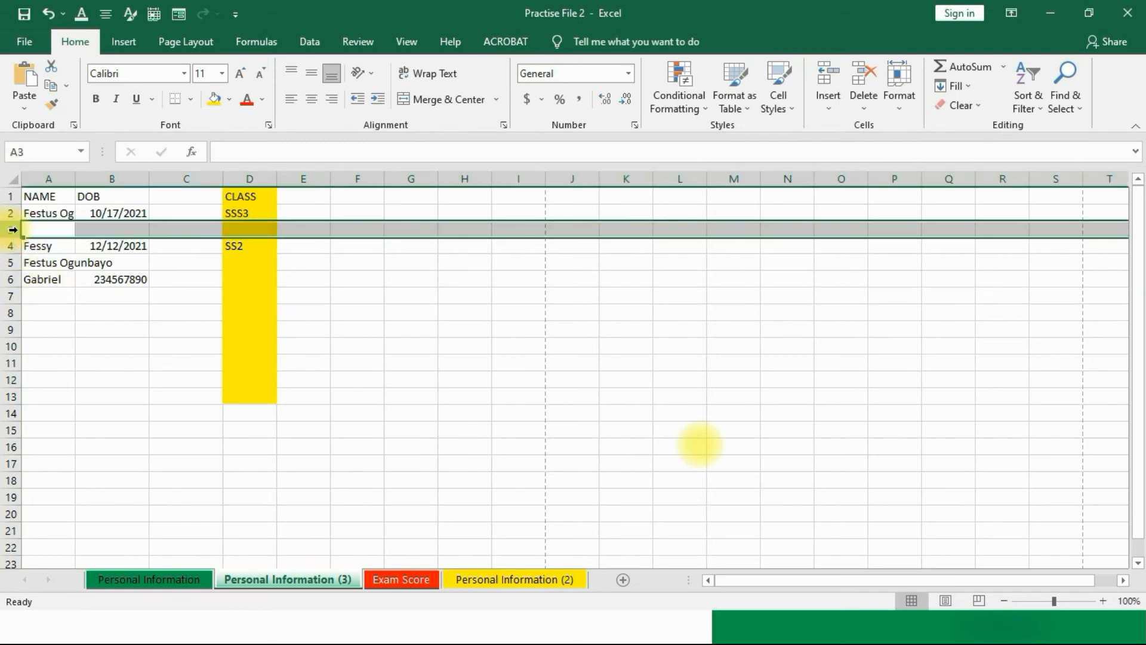
{"action": "right_click", "coordinate": [13, 229]}
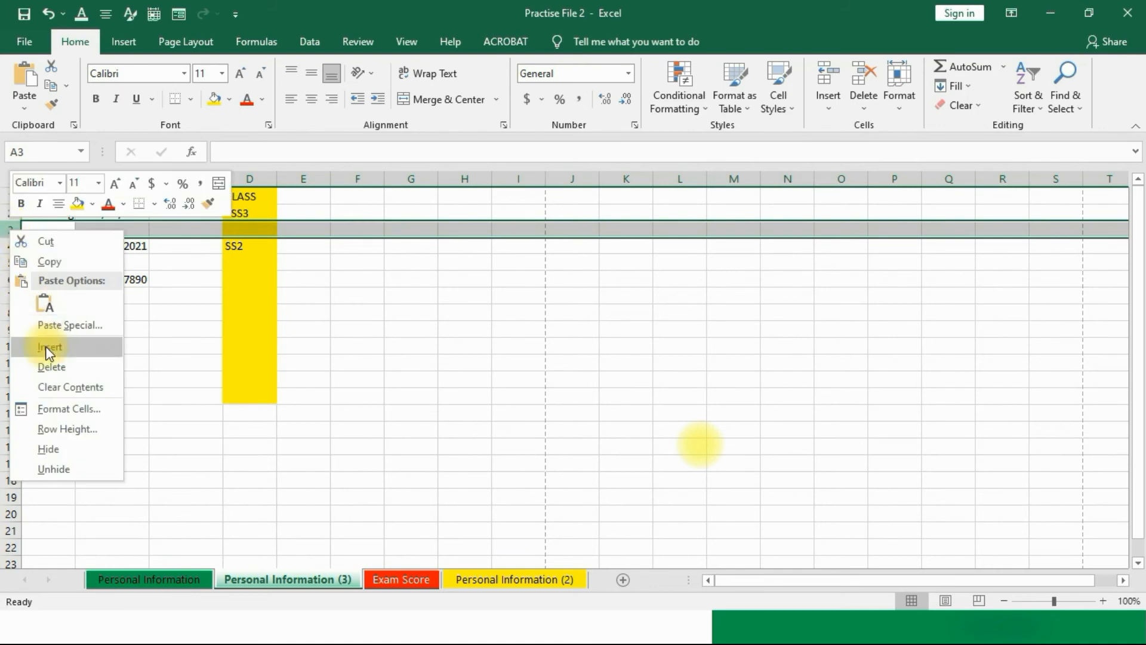
{"action": "left_click", "coordinate": [48, 367]}
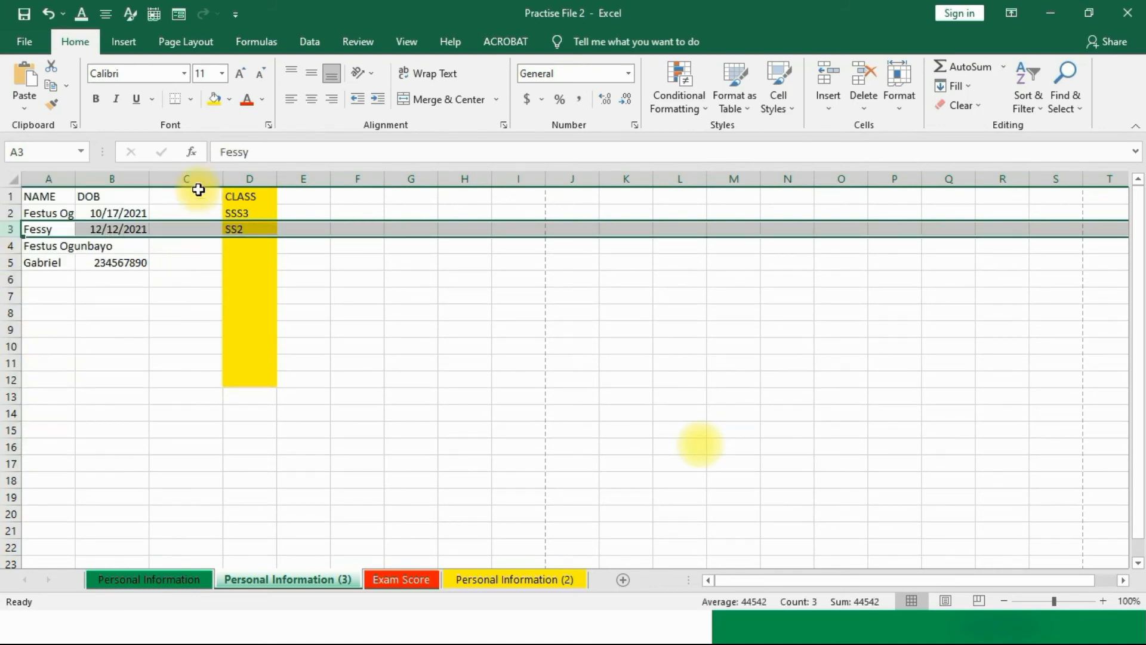
Step: Delete the empty column C so CLASS sits right after DOB
{"action": "left_click", "coordinate": [185, 177]}
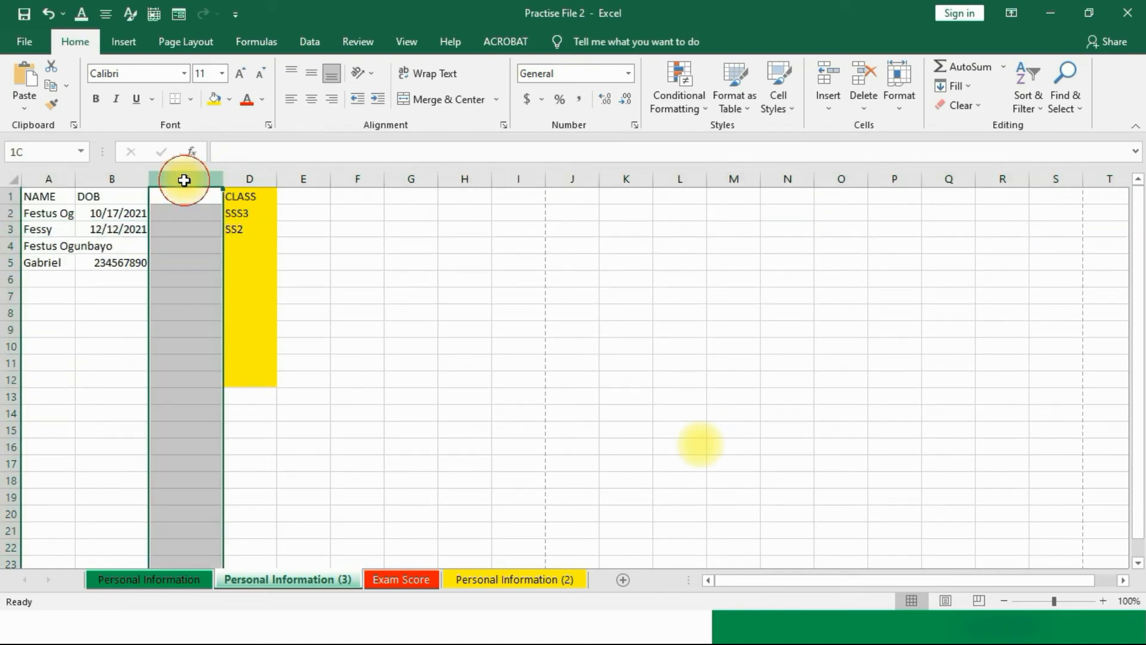
{"action": "right_click", "coordinate": [186, 181]}
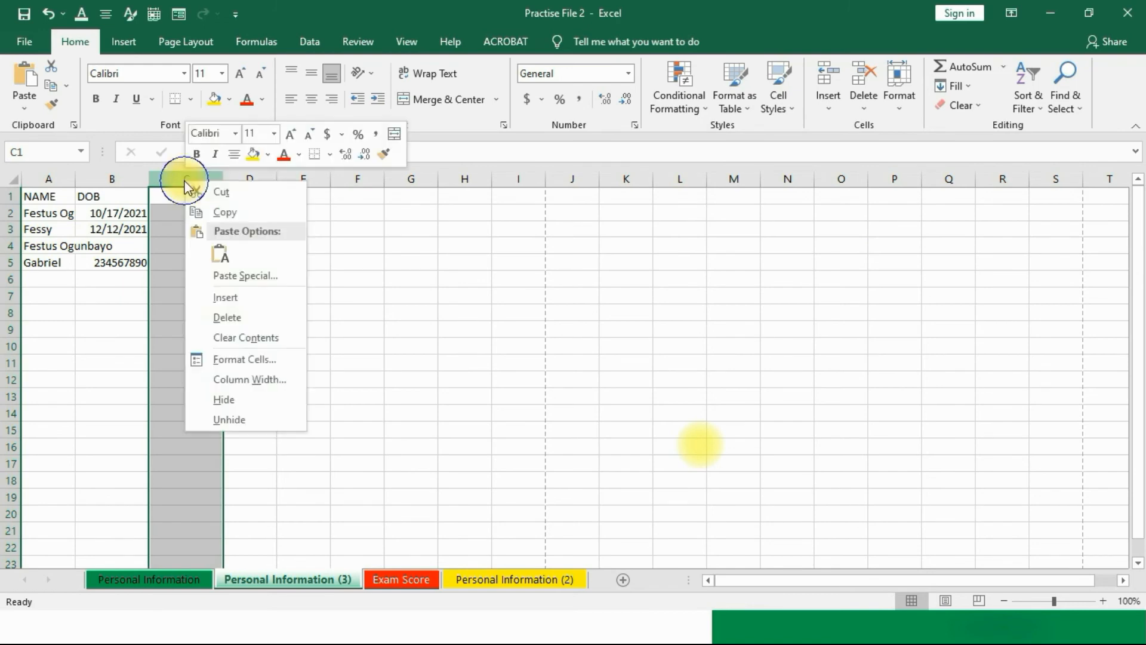
{"action": "left_click", "coordinate": [229, 317]}
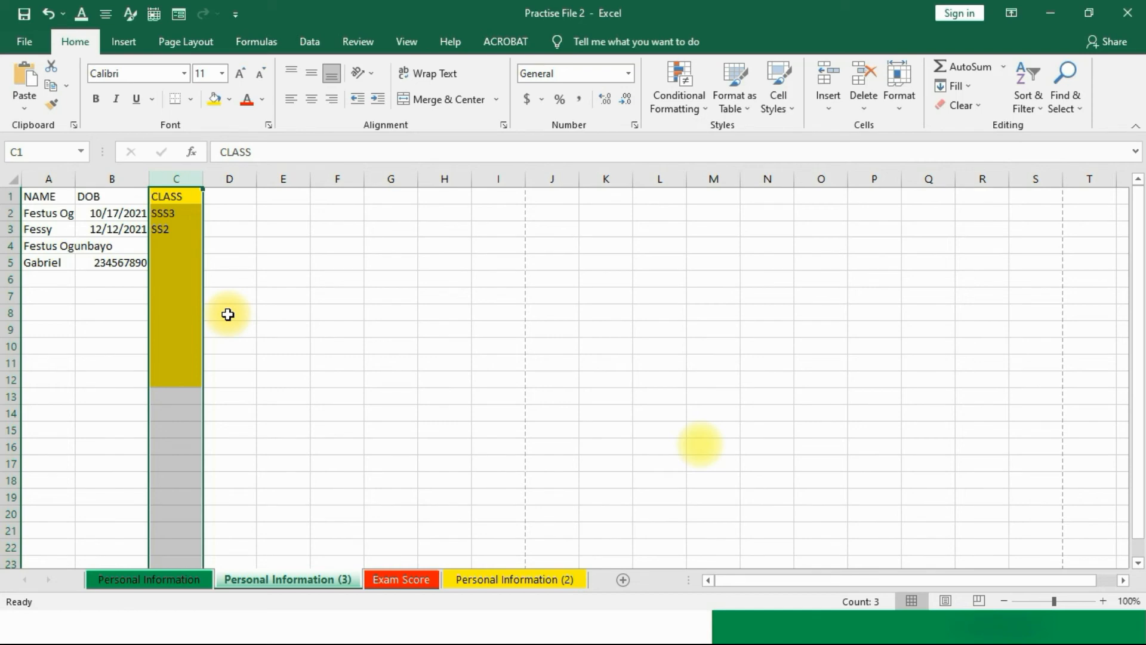
Step: Clear the contents of the CLASS column, keeping its yellow fill
{"action": "left_click", "coordinate": [329, 282]}
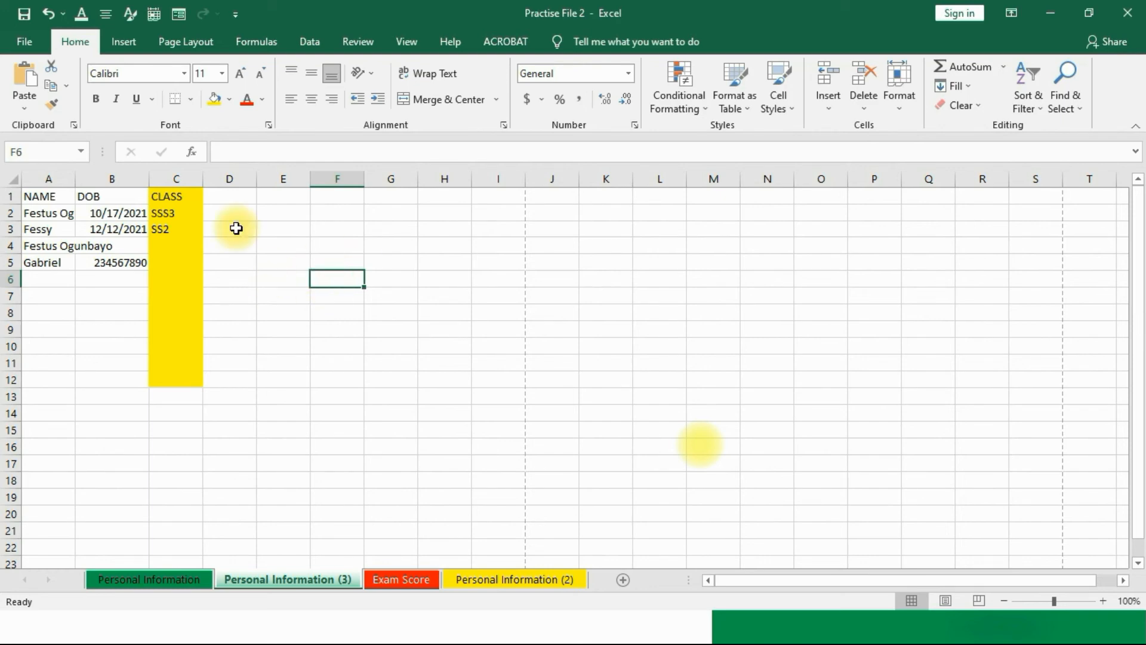
{"action": "left_click", "coordinate": [189, 179]}
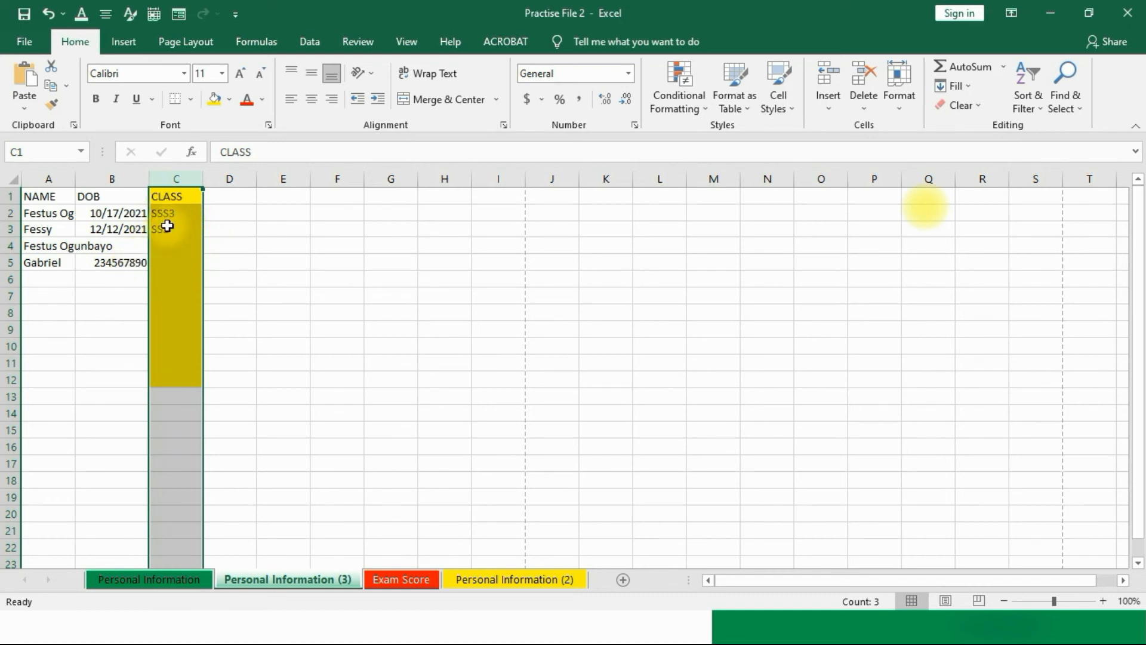
{"action": "left_click", "coordinate": [173, 245]}
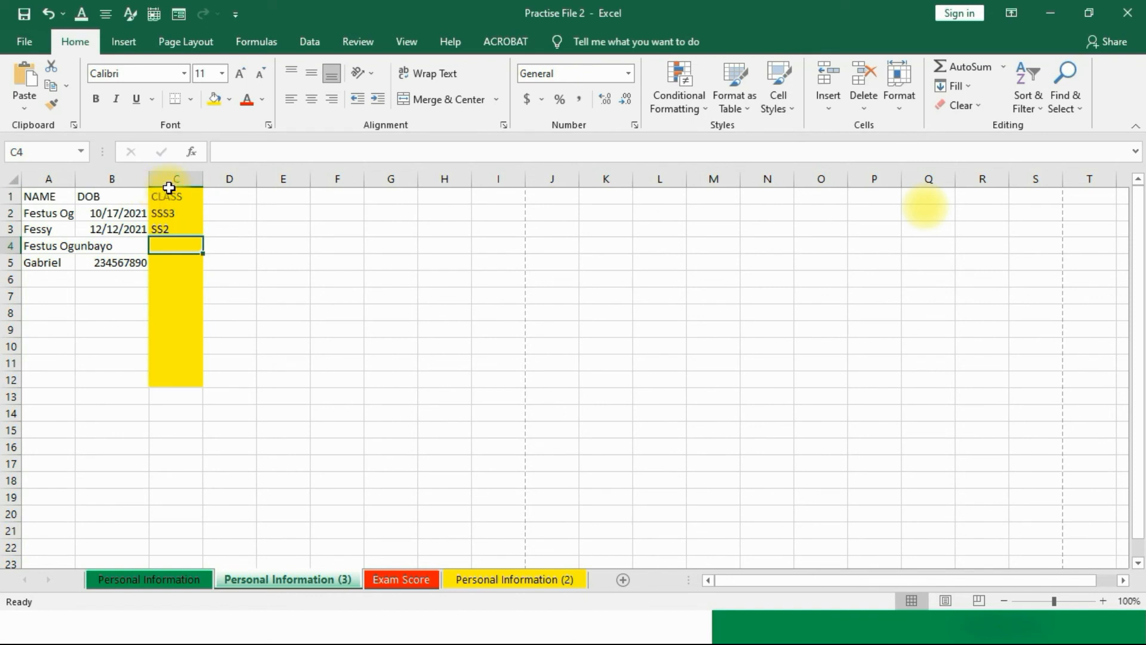
{"action": "left_click", "coordinate": [173, 179]}
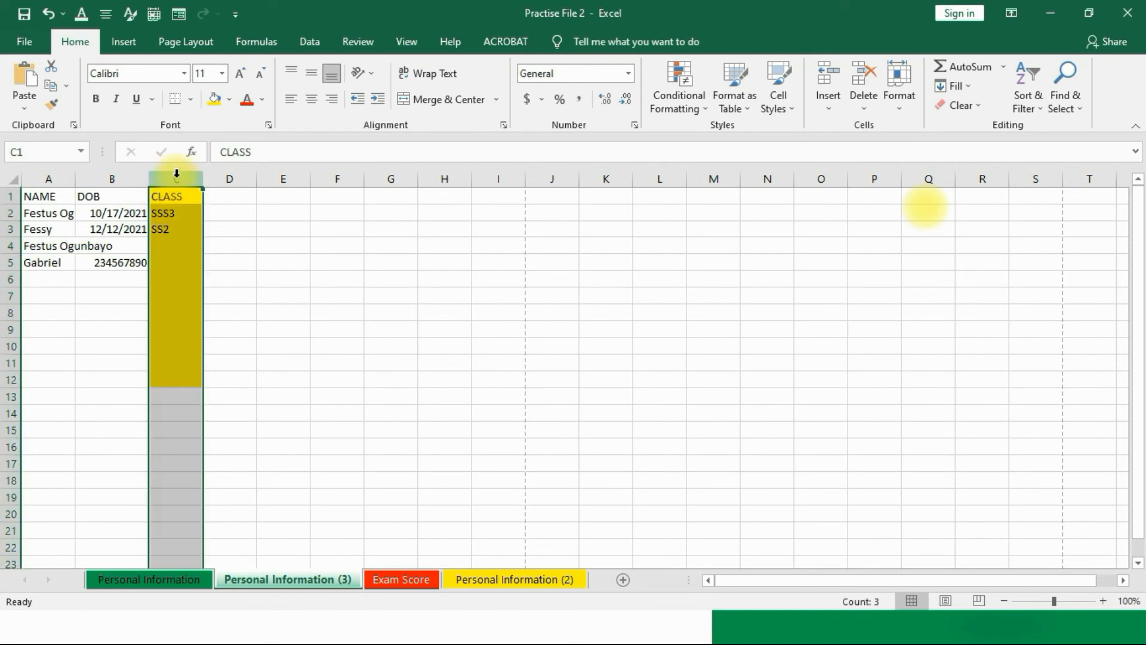
{"action": "left_click", "coordinate": [166, 195]}
{"action": "left_click_drag", "start_coordinate": [166, 195], "coordinate": [164, 370]}
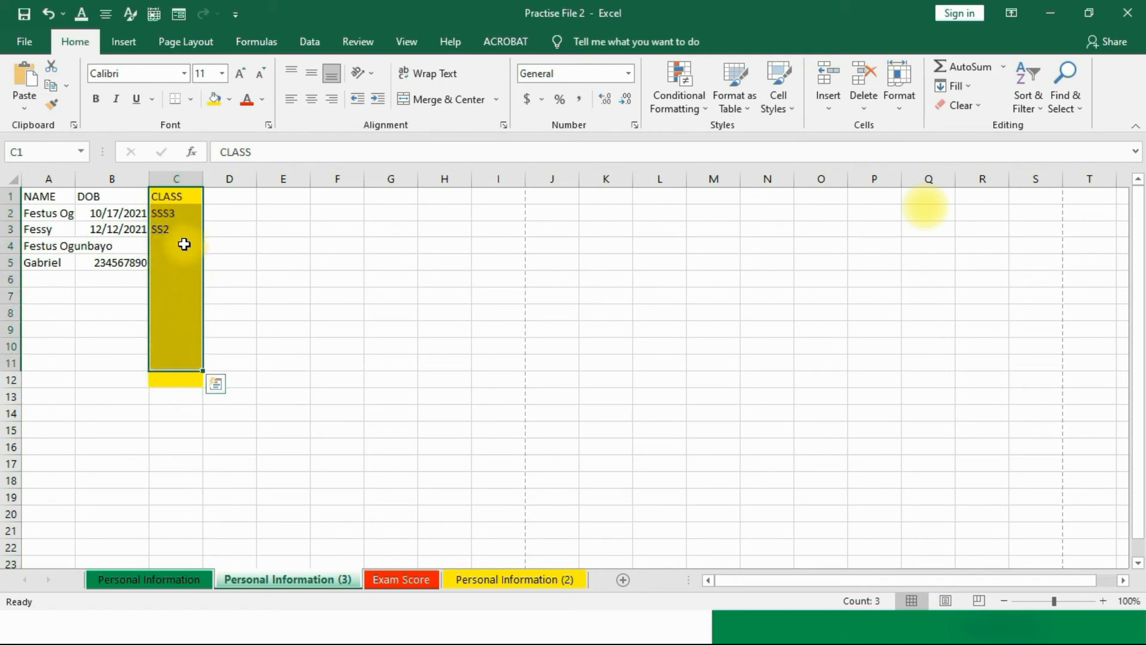
{"action": "left_click", "coordinate": [175, 173]}
{"action": "right_click", "coordinate": [177, 251]}
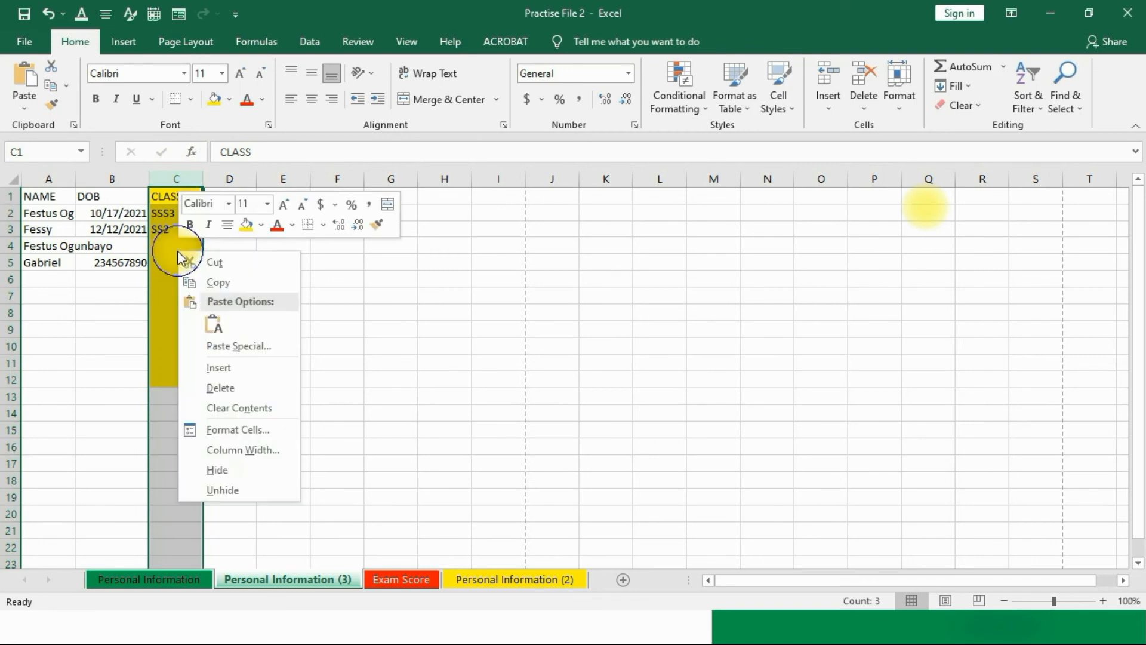
{"action": "left_click", "coordinate": [227, 411]}
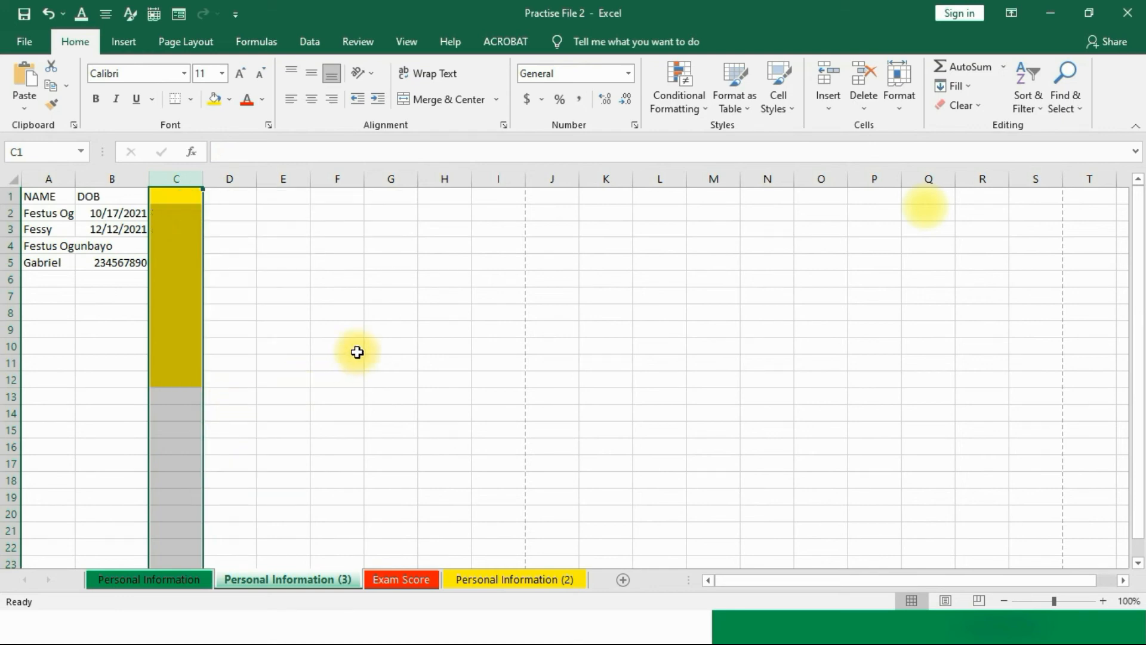
Step: Delete the emptied yellow column, then undo the deletion to restore it
{"action": "right_click", "coordinate": [184, 298]}
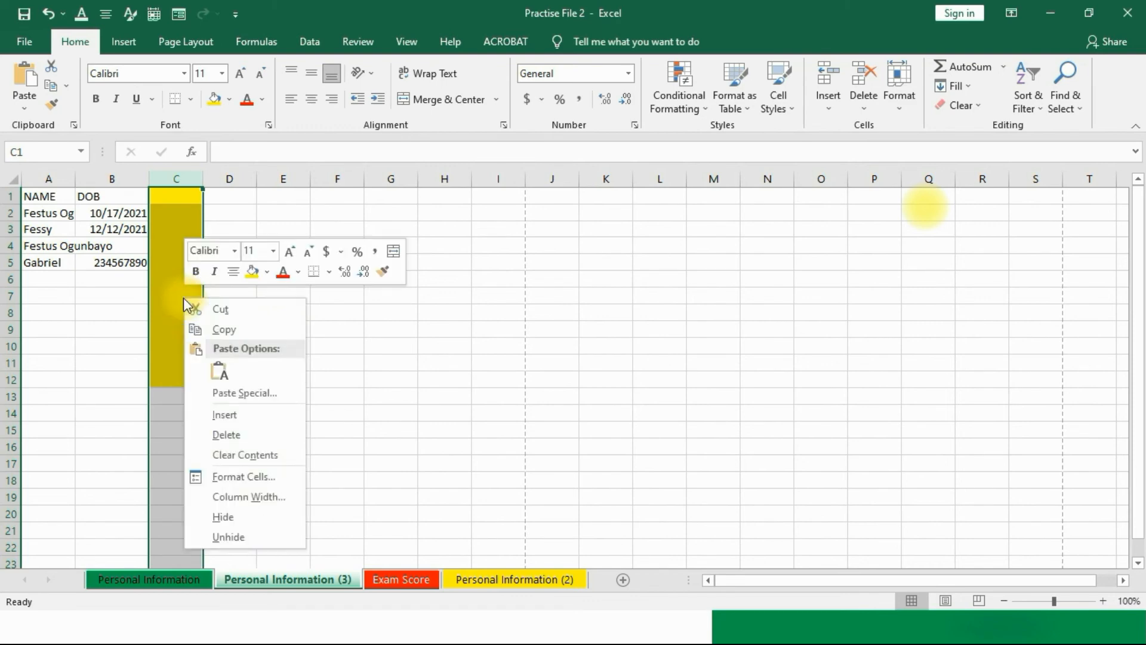
{"action": "left_click", "coordinate": [227, 434]}
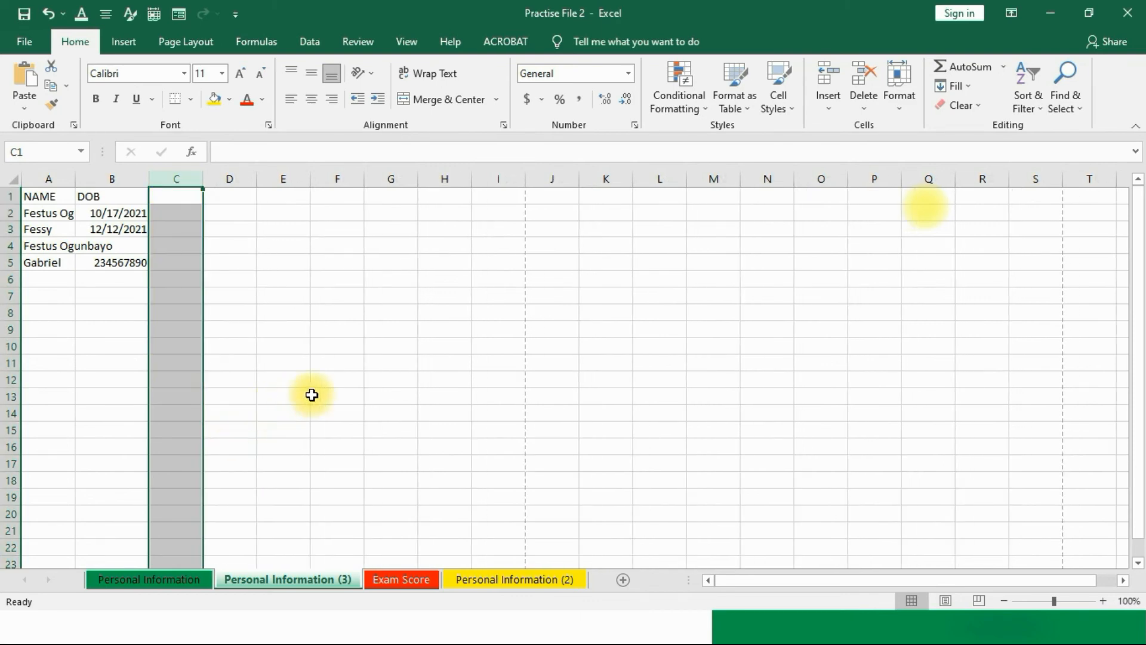
{"action": "key", "text": "ctrl+z"}
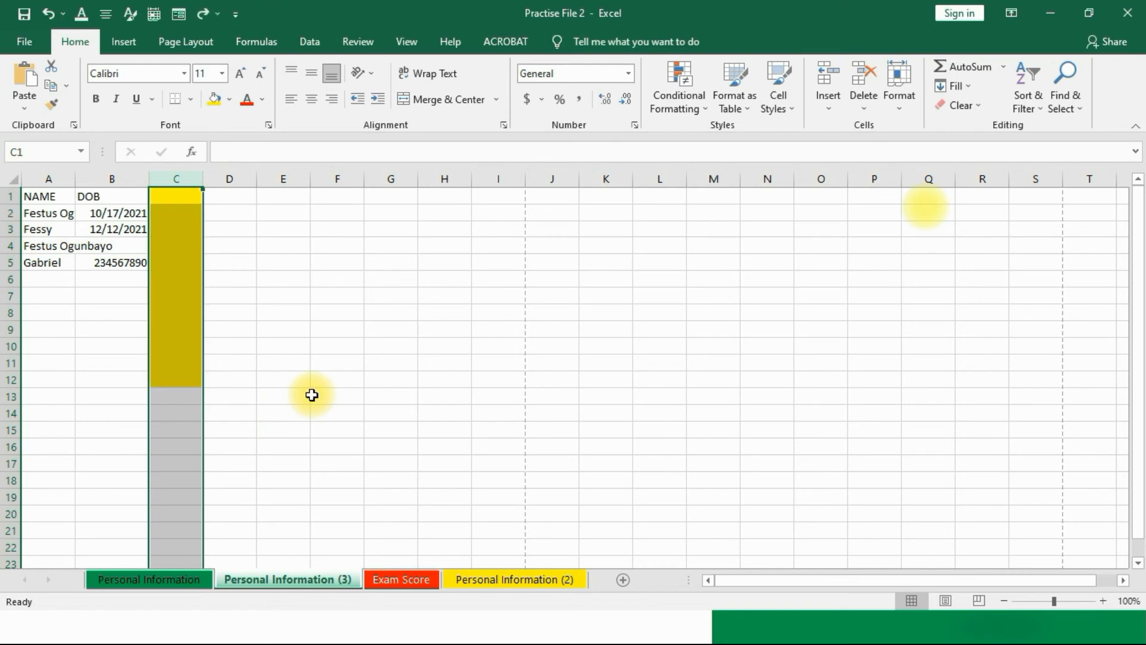
{"action": "left_click", "coordinate": [446, 292]}
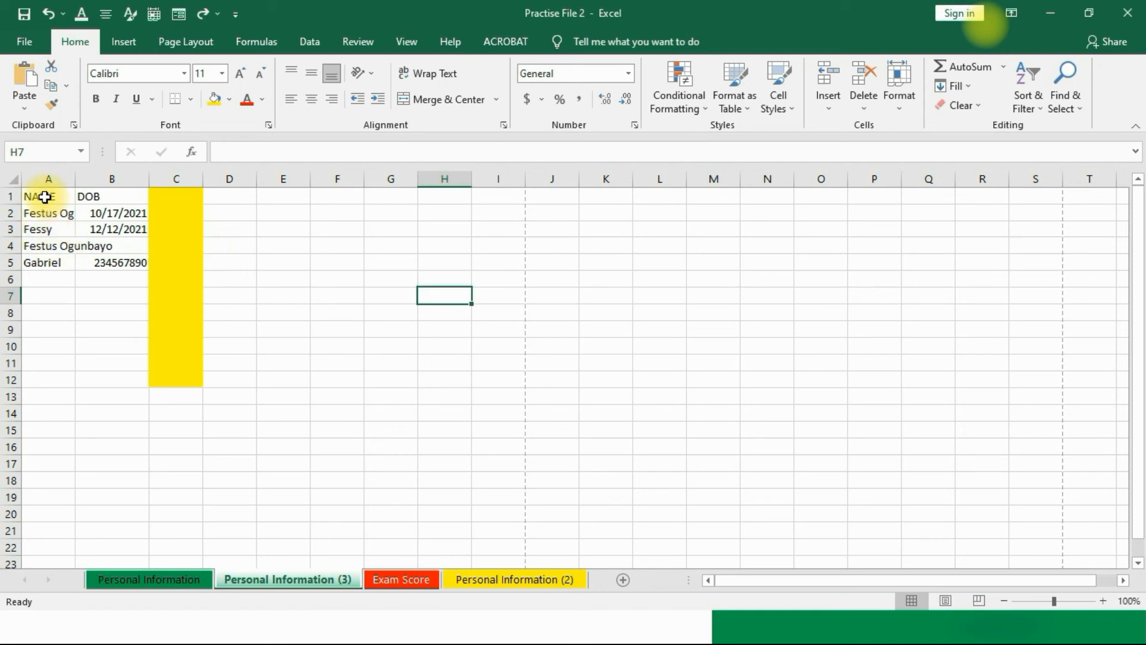
Step: Select the NAME and DOB block A1:B5 on Personal Information (3) and copy it
{"action": "left_click", "coordinate": [45, 197]}
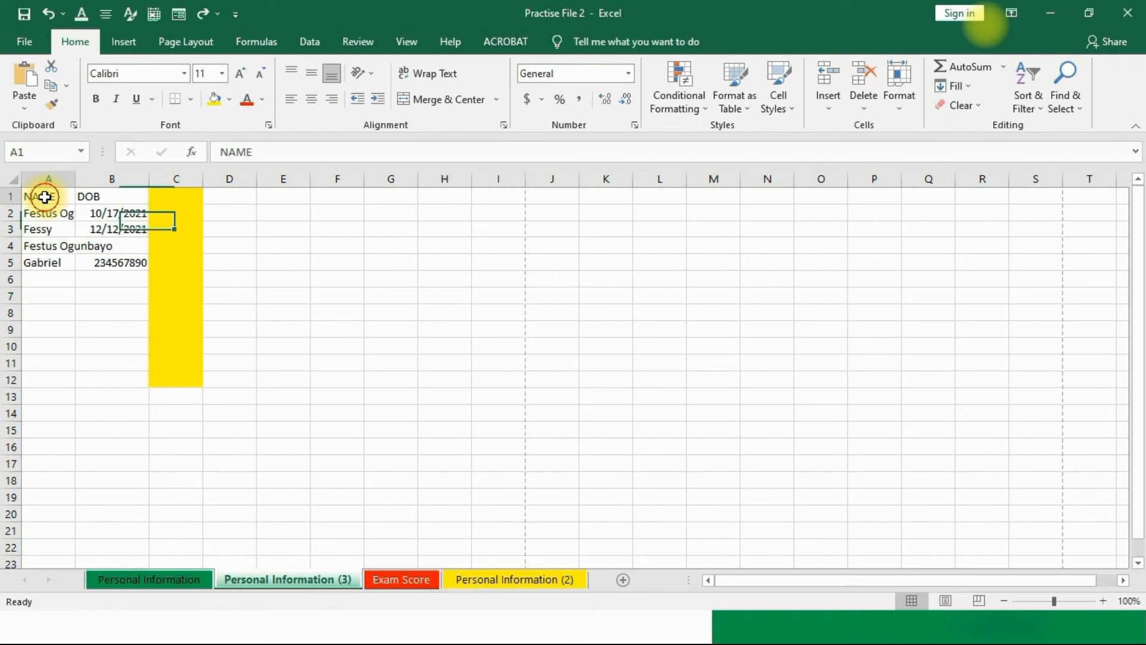
{"action": "left_click_drag", "start_coordinate": [44, 197], "coordinate": [126, 266]}
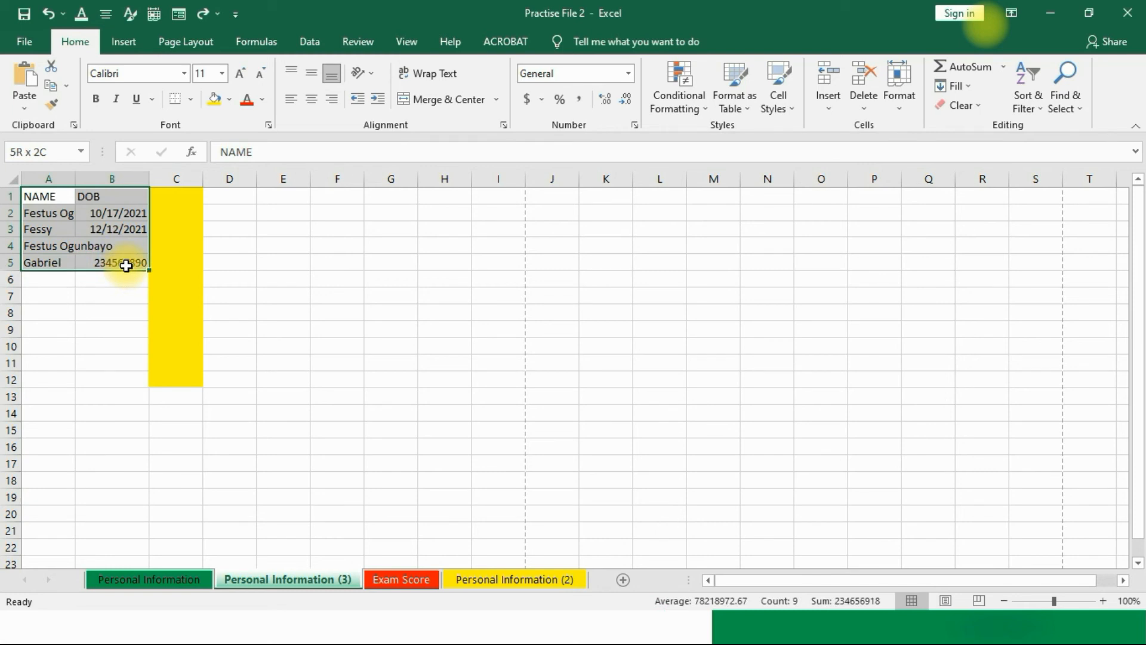
{"action": "left_click_drag", "start_coordinate": [126, 265], "coordinate": [127, 264]}
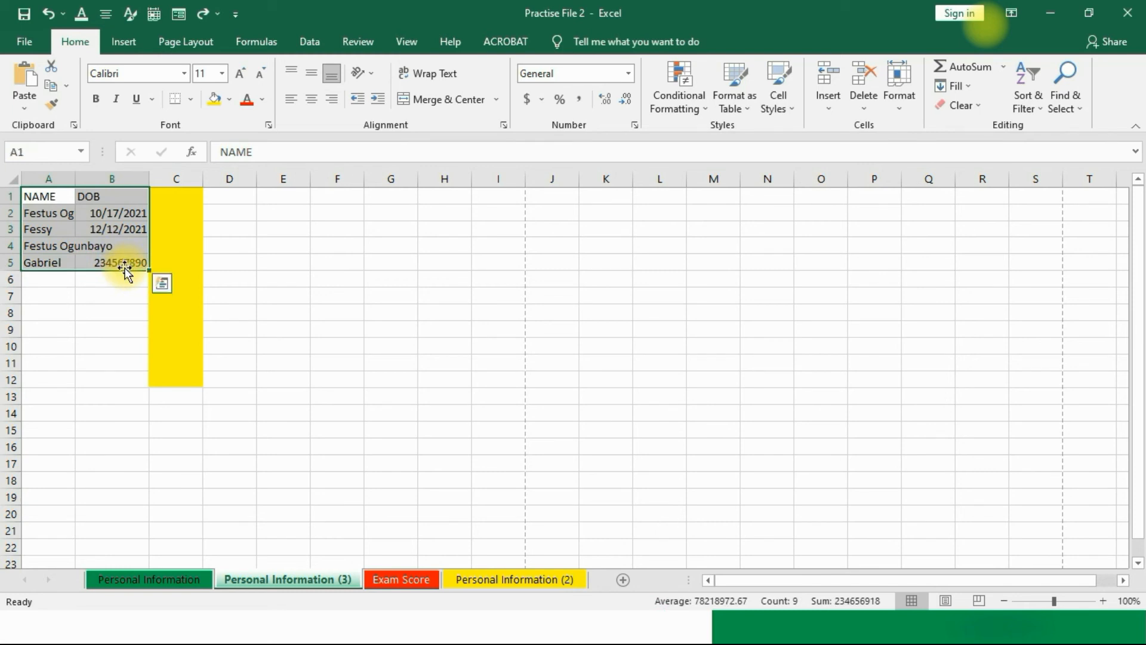
{"action": "right_click", "coordinate": [69, 217]}
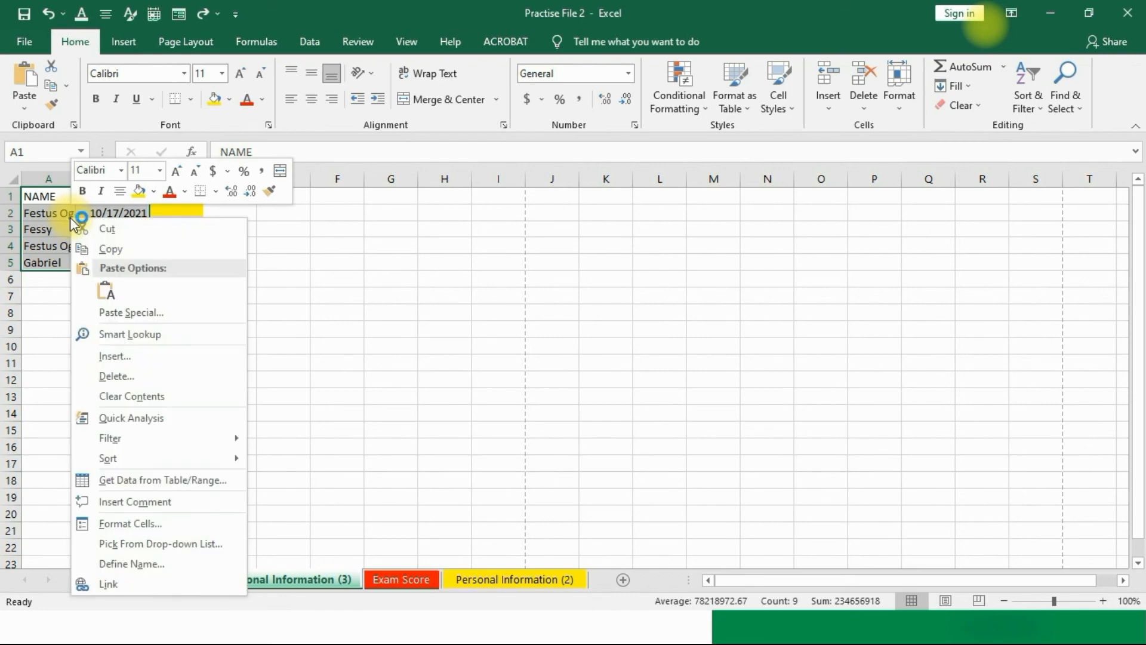
{"action": "left_click", "coordinate": [102, 251]}
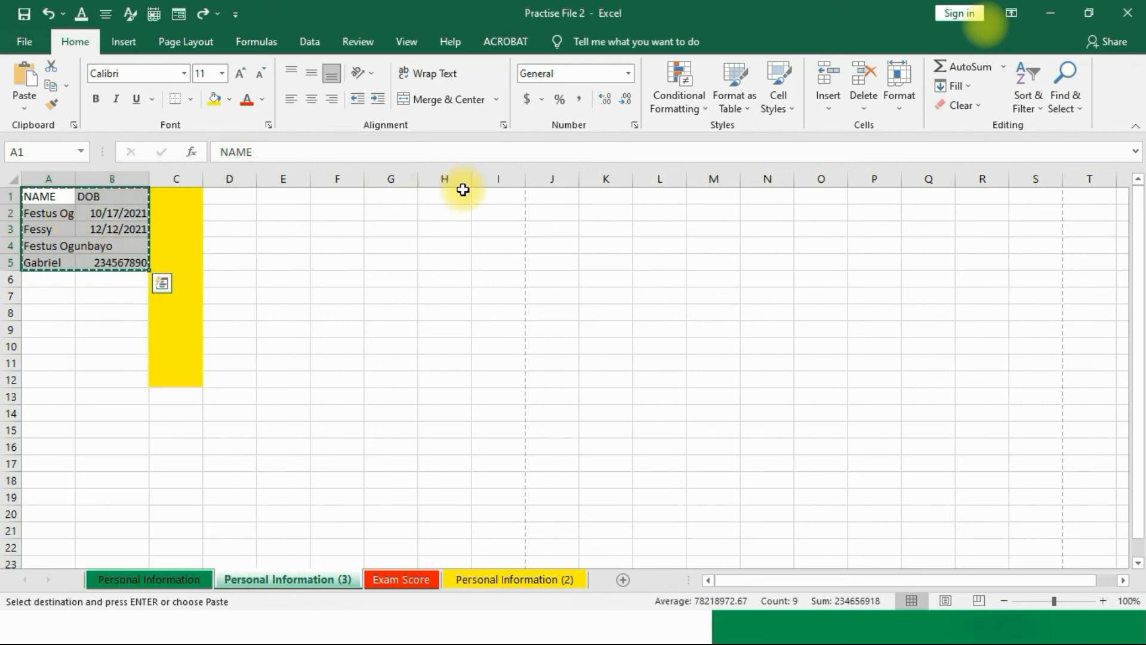
{"action": "left_click", "coordinate": [432, 196]}
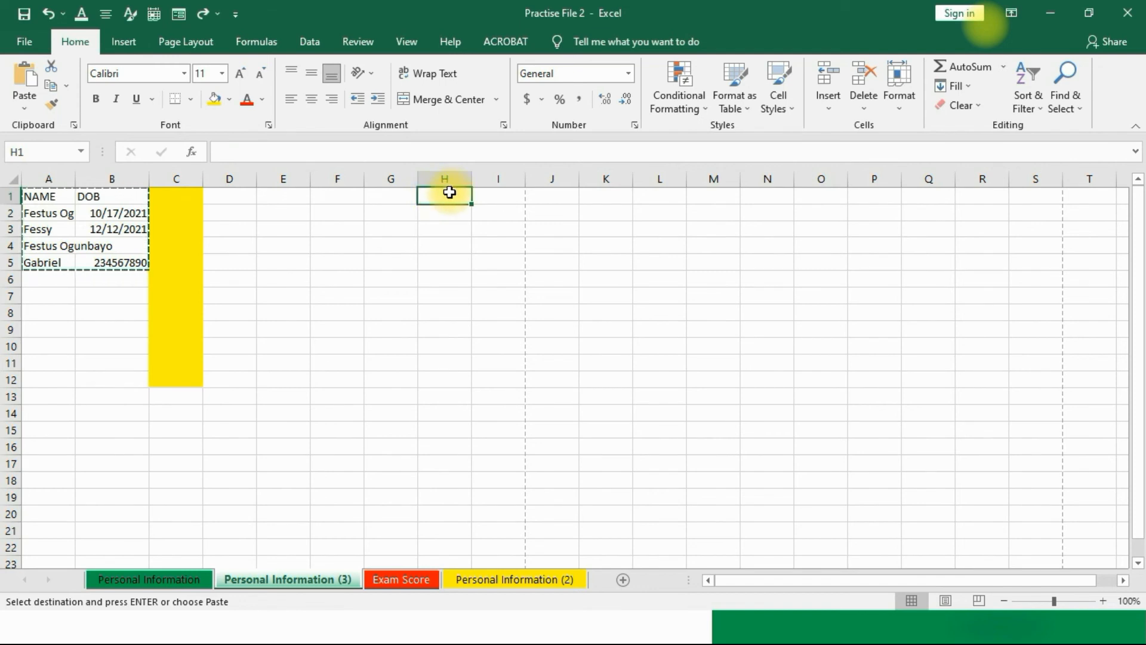
Step: Preview pasting the copied NAME/DOB range at cell H10 using the right-click Paste Options
{"action": "left_click", "coordinate": [426, 346]}
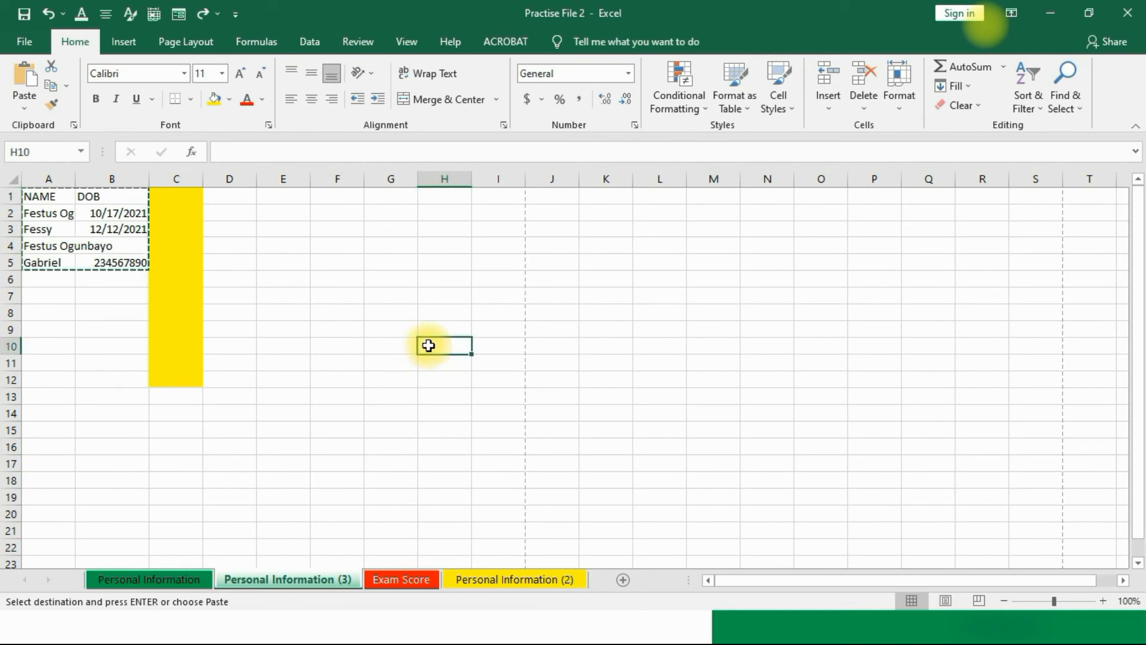
{"action": "right_click", "coordinate": [429, 346]}
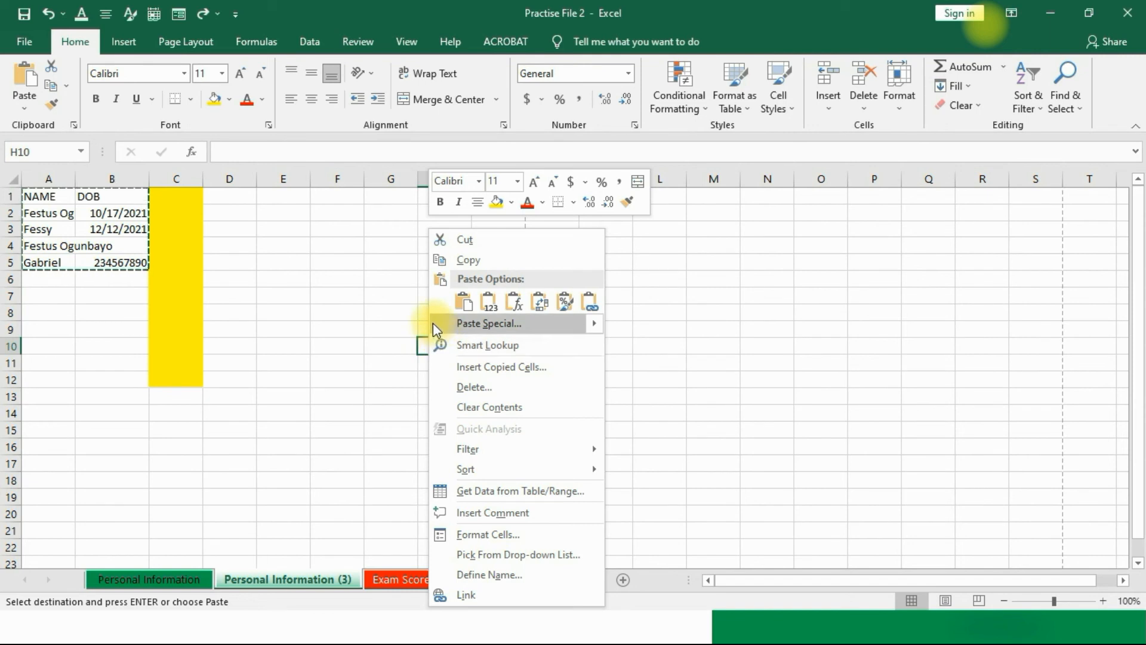
{"action": "left_click", "coordinate": [463, 303]}
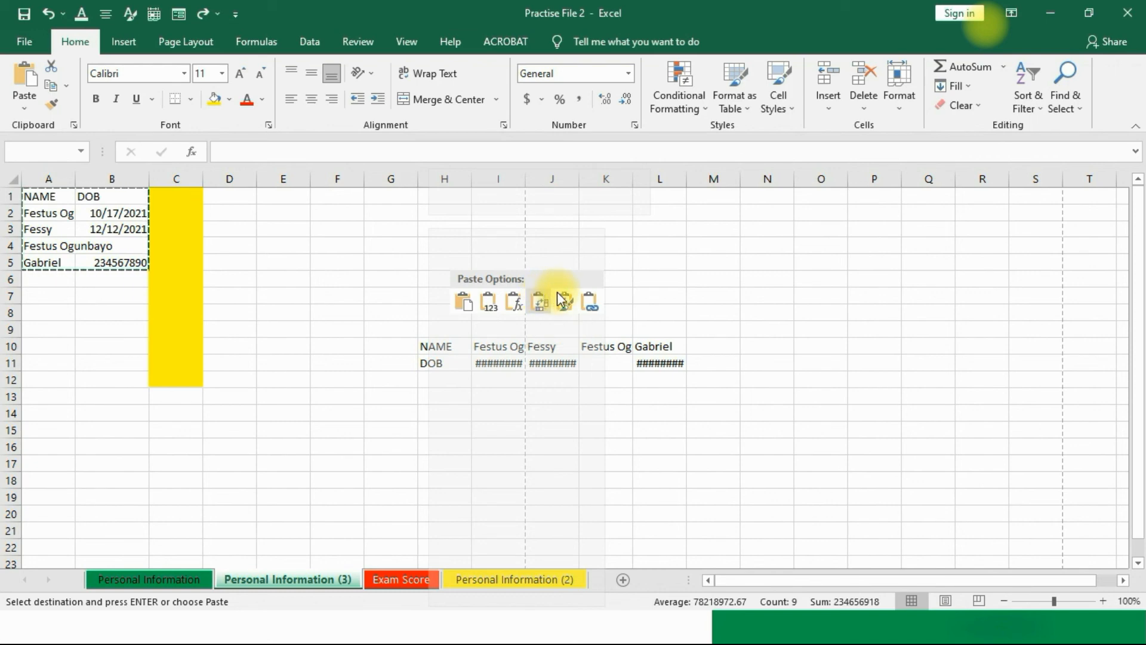
Step: Paste the copied NAME/DOB range into H10:I14 and select the first DOB in I11
{"action": "left_click", "coordinate": [464, 306]}
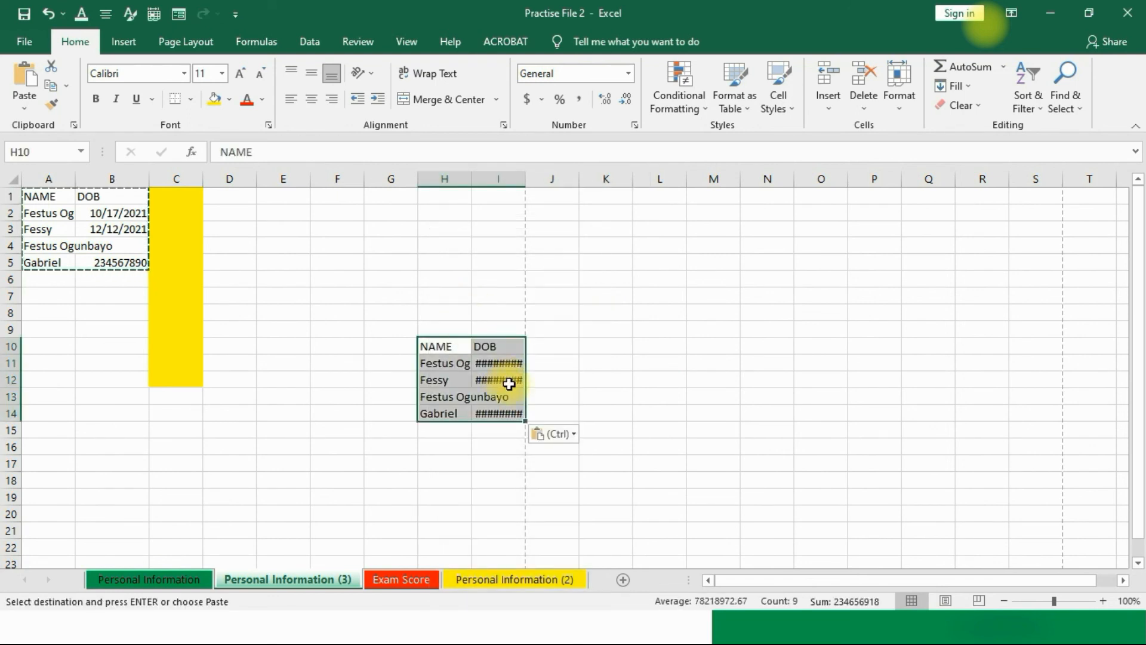
{"action": "left_click", "coordinate": [589, 349]}
{"action": "left_click", "coordinate": [495, 364]}
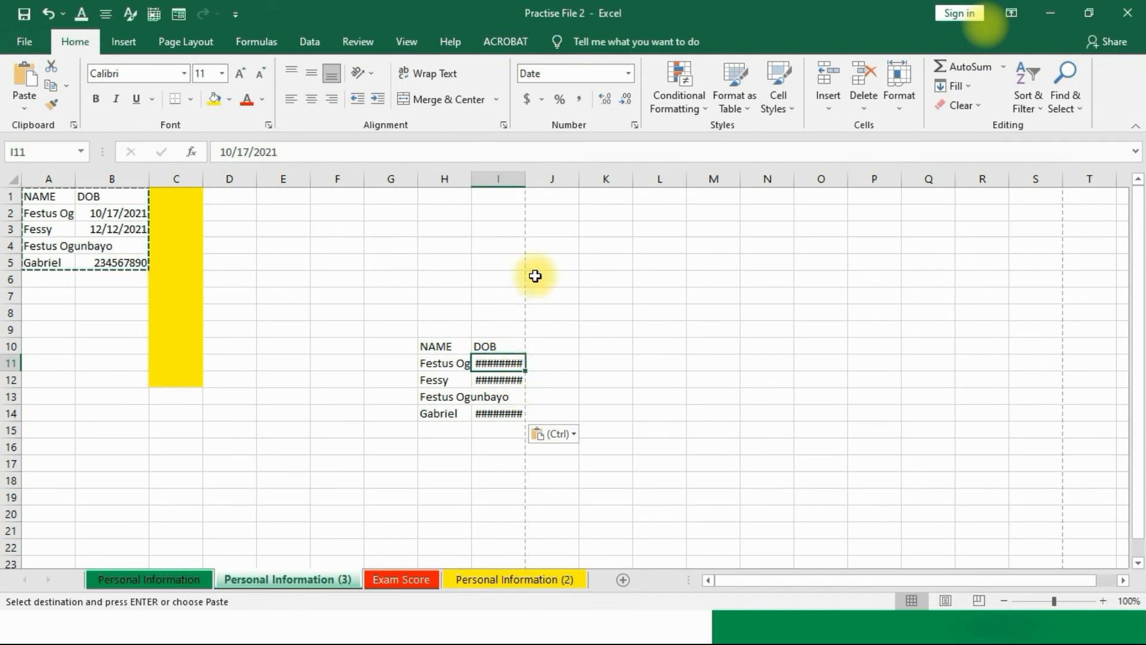
Step: Widen column I so the pasted dates display fully instead of #####
{"action": "left_click", "coordinate": [523, 177]}
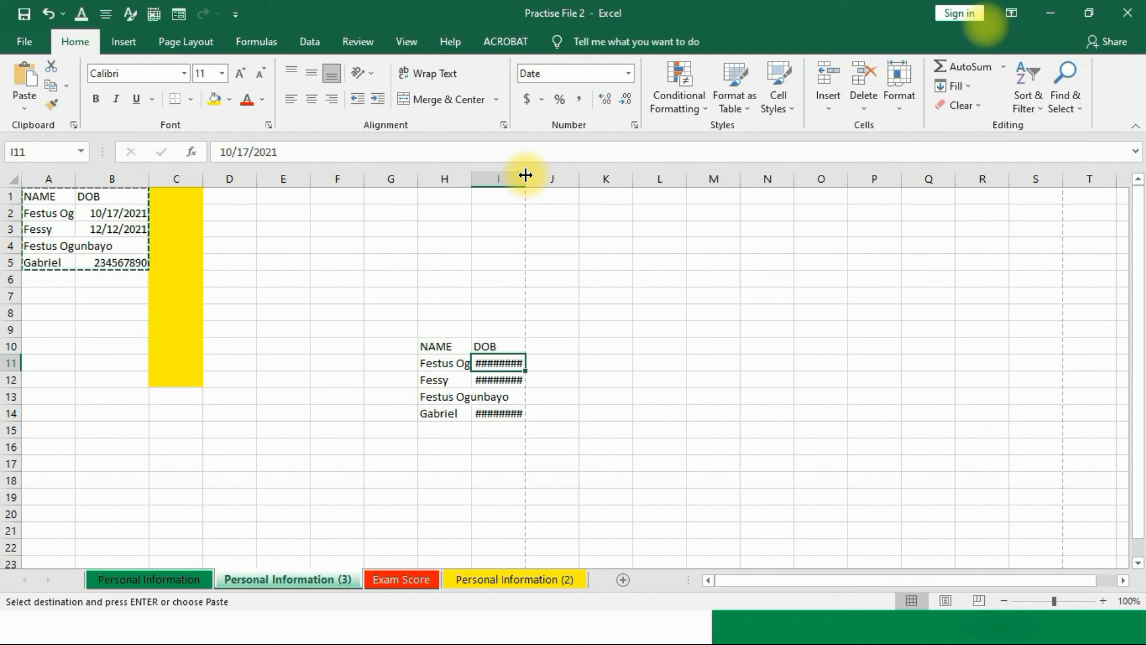
{"action": "left_click", "coordinate": [525, 175]}
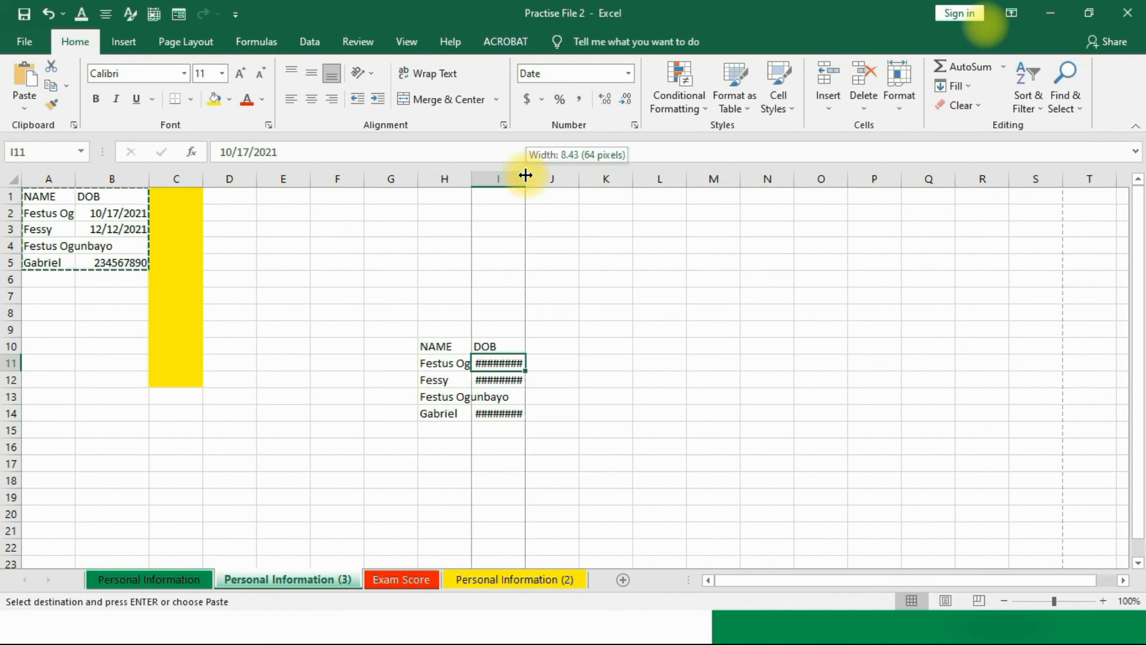
{"action": "left_click_drag", "start_coordinate": [525, 174], "coordinate": [551, 172]}
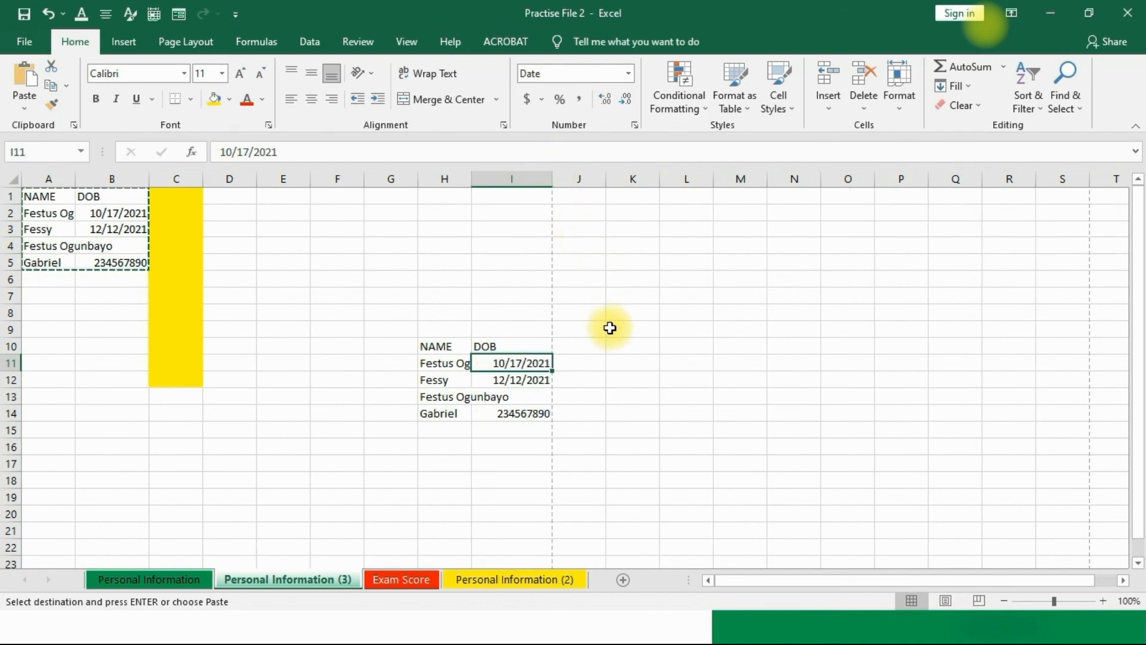
Step: Click into empty cells around F5 and E7 to finish editing and clear the copy marquee
{"action": "left_click", "coordinate": [655, 378]}
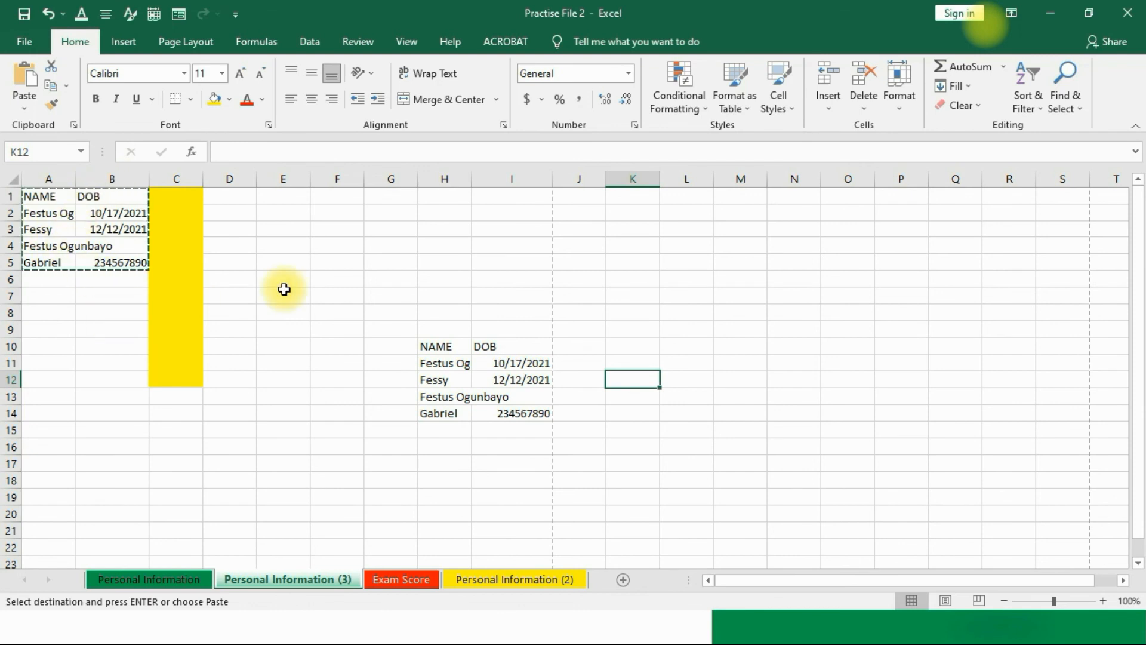
{"action": "left_click", "coordinate": [356, 275]}
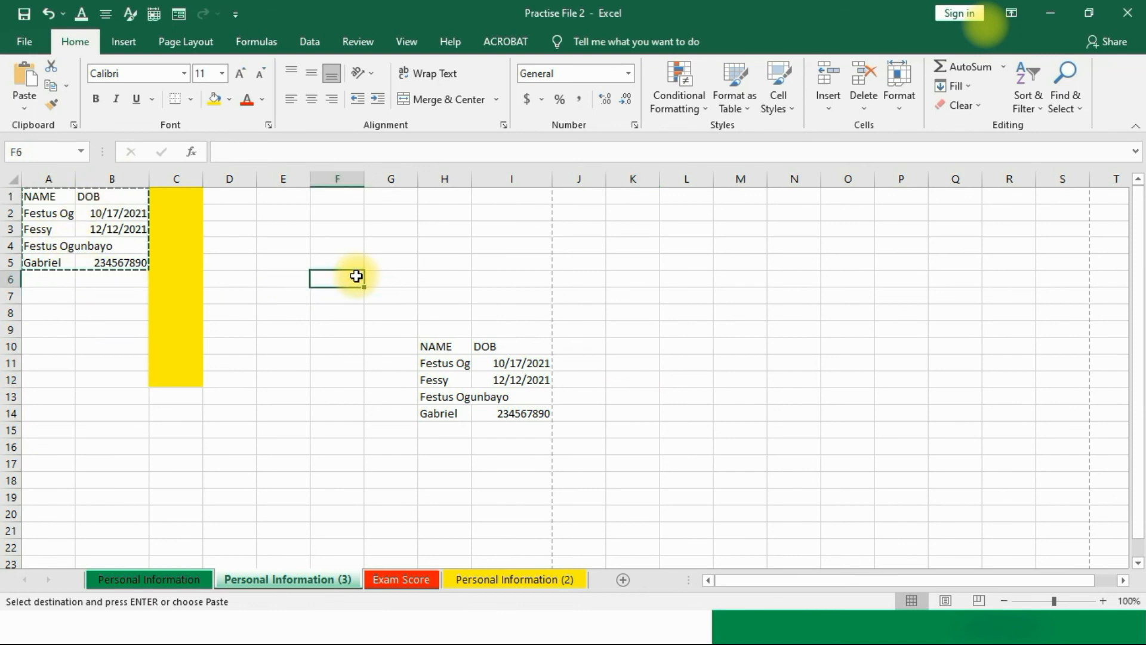
{"action": "double_click", "coordinate": [330, 259]}
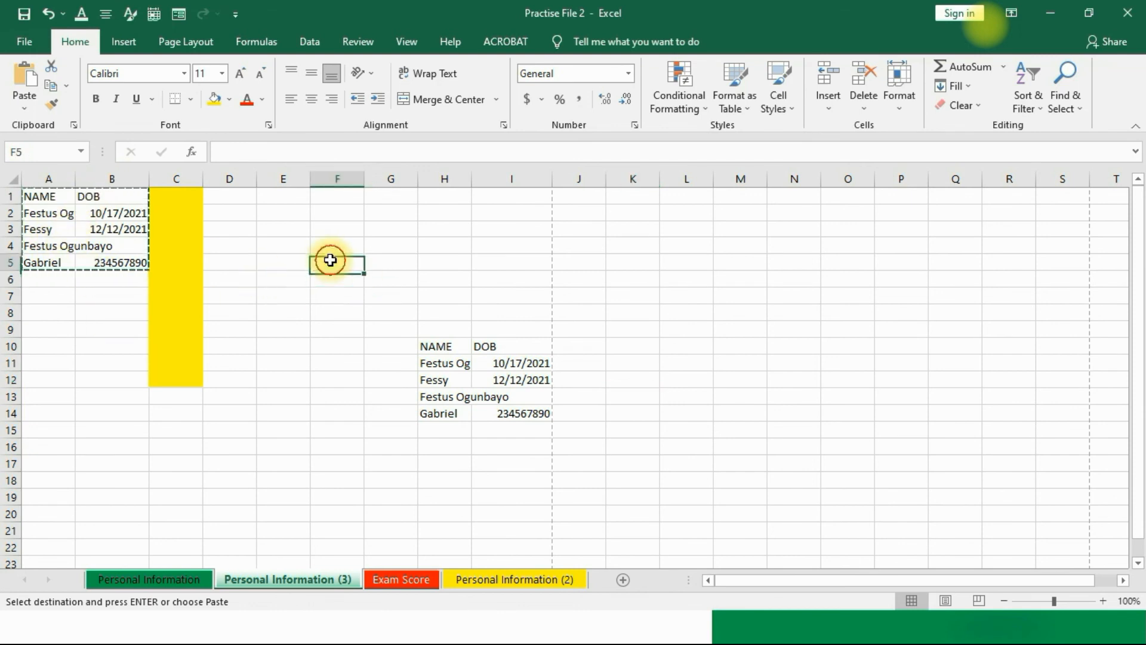
{"action": "left_click", "coordinate": [288, 302]}
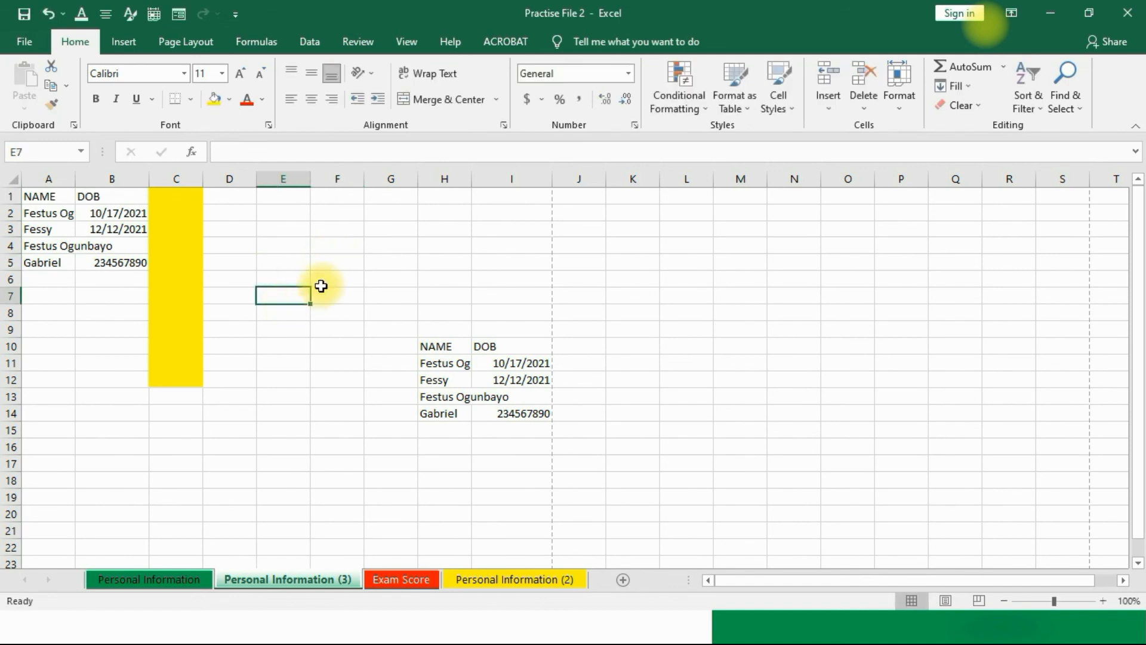
{"action": "double_click", "coordinate": [330, 265]}
{"action": "left_click", "coordinate": [282, 348]}
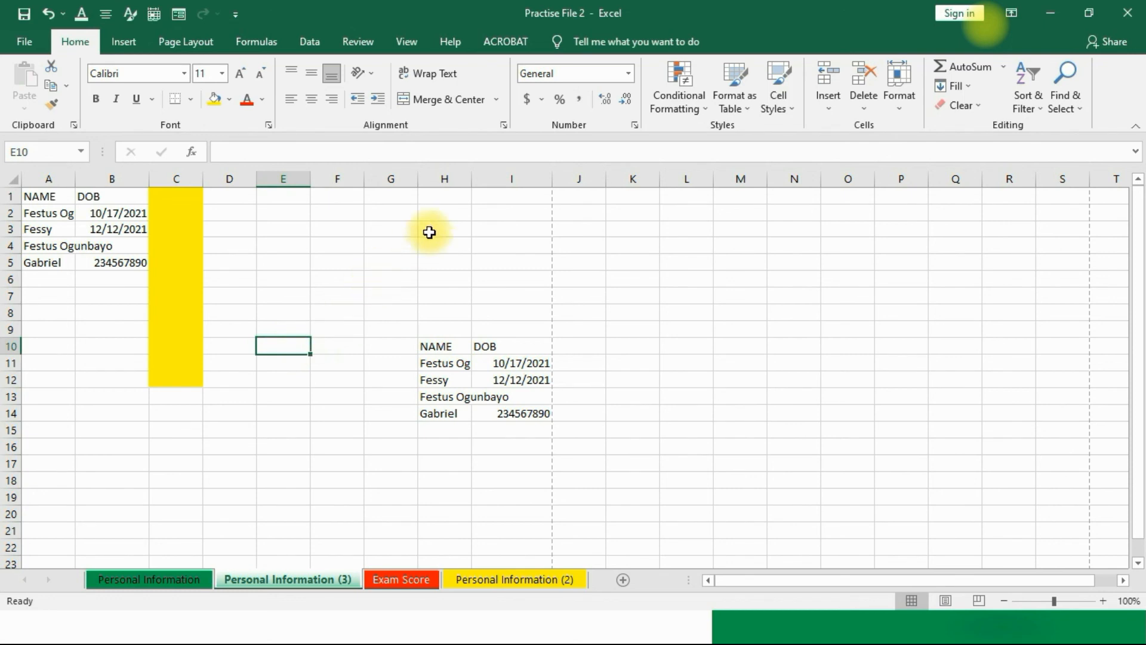
Step: Select columns H and I, hide them, then click cell K9 to deselect
{"action": "left_click", "coordinate": [432, 174]}
{"action": "left_click", "coordinate": [489, 177]}
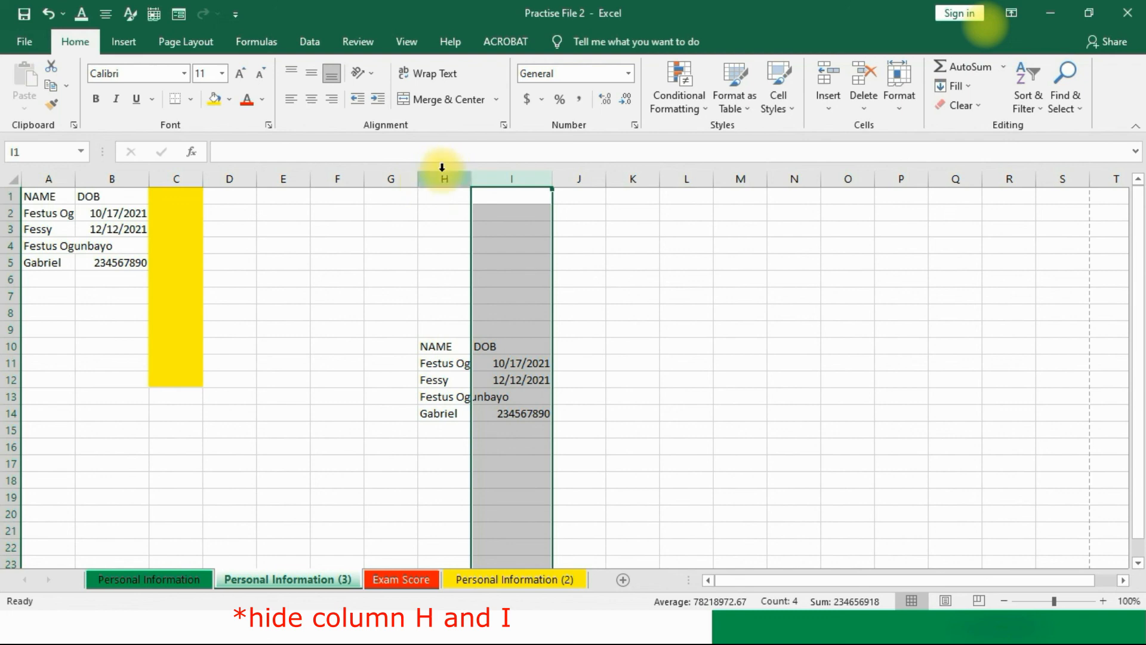
{"action": "left_click", "coordinate": [442, 173]}
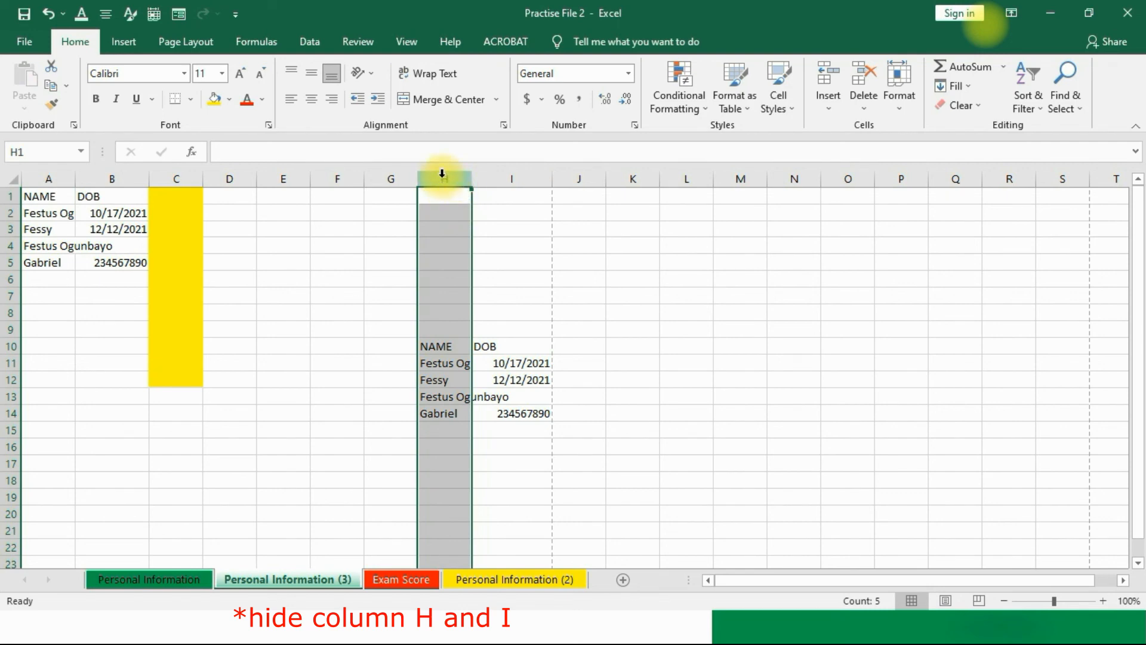
{"action": "left_click_drag", "start_coordinate": [442, 173], "coordinate": [442, 177]}
{"action": "left_click_drag", "start_coordinate": [442, 177], "coordinate": [468, 179]}
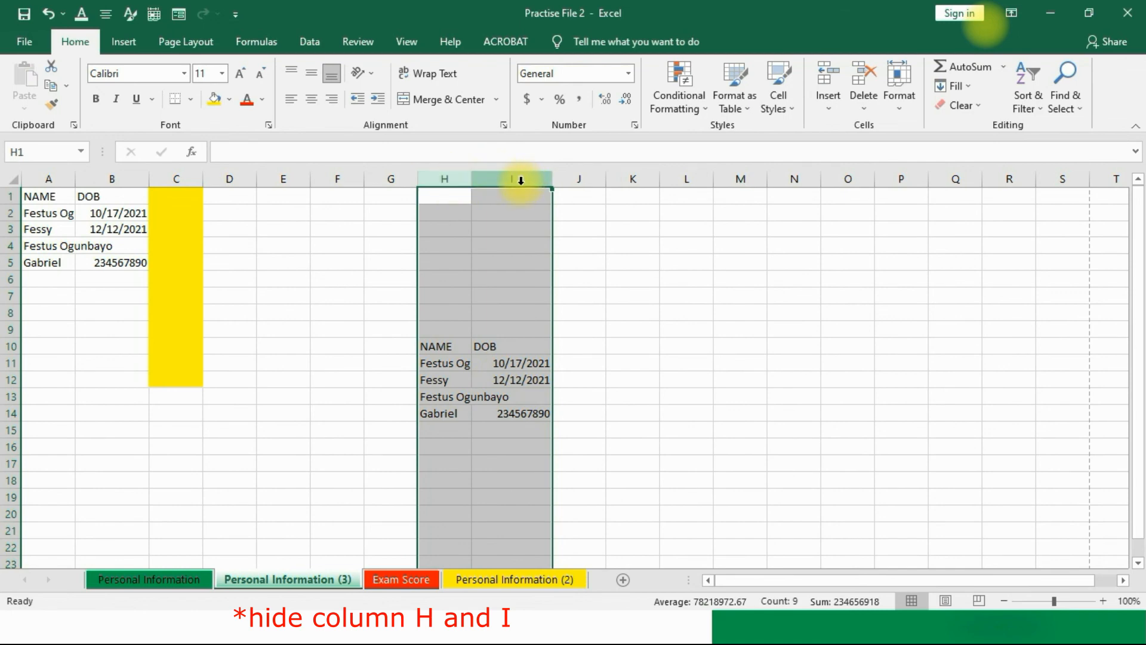
{"action": "right_click", "coordinate": [485, 238]}
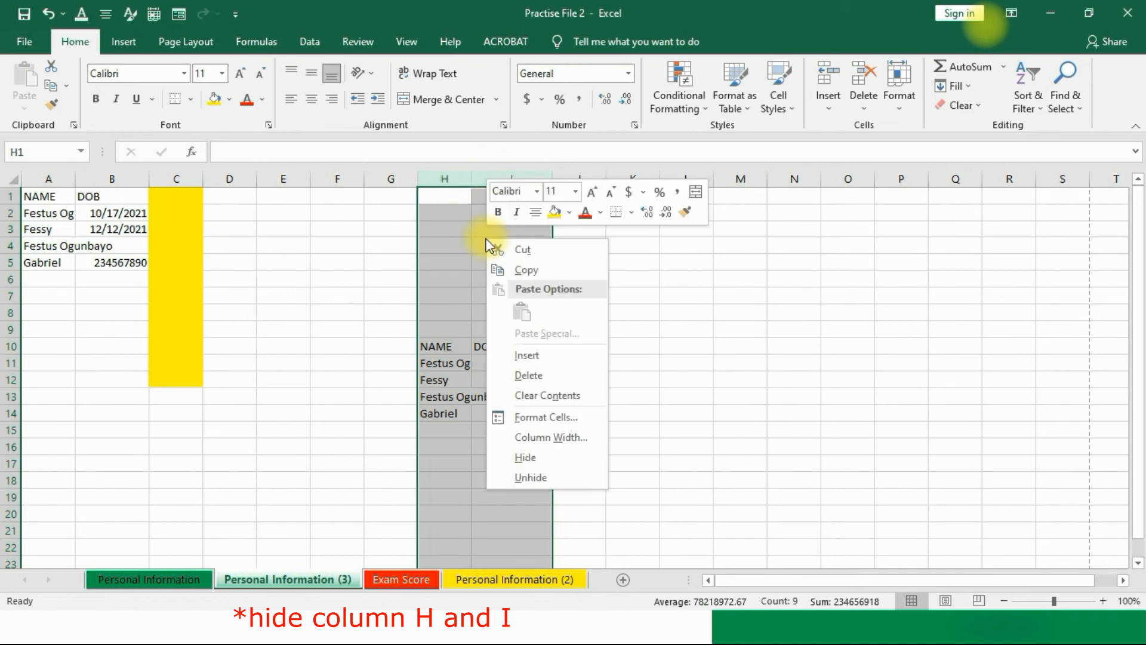
{"action": "left_click", "coordinate": [528, 457]}
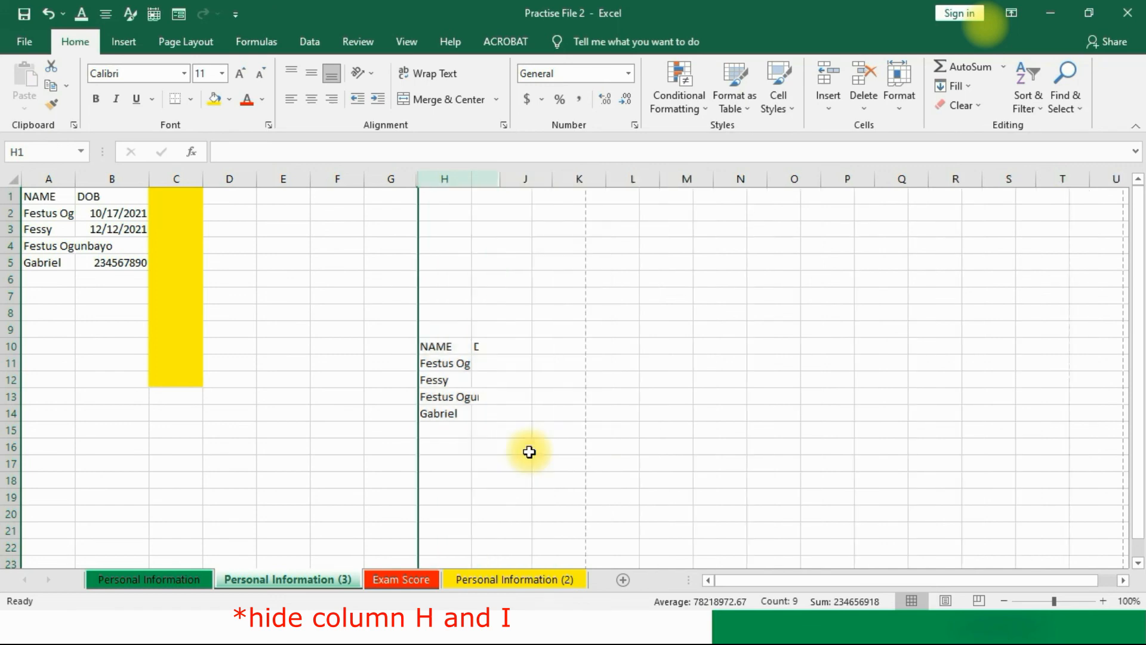
{"action": "left_click", "coordinate": [501, 330]}
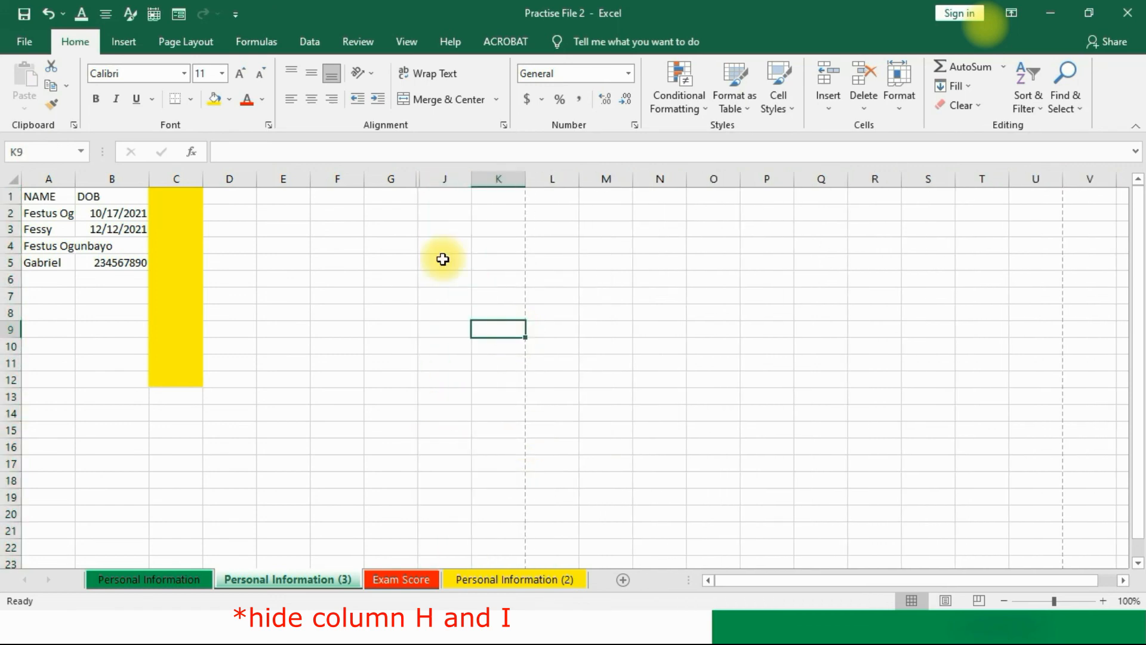
{"action": "left_click", "coordinate": [391, 178]}
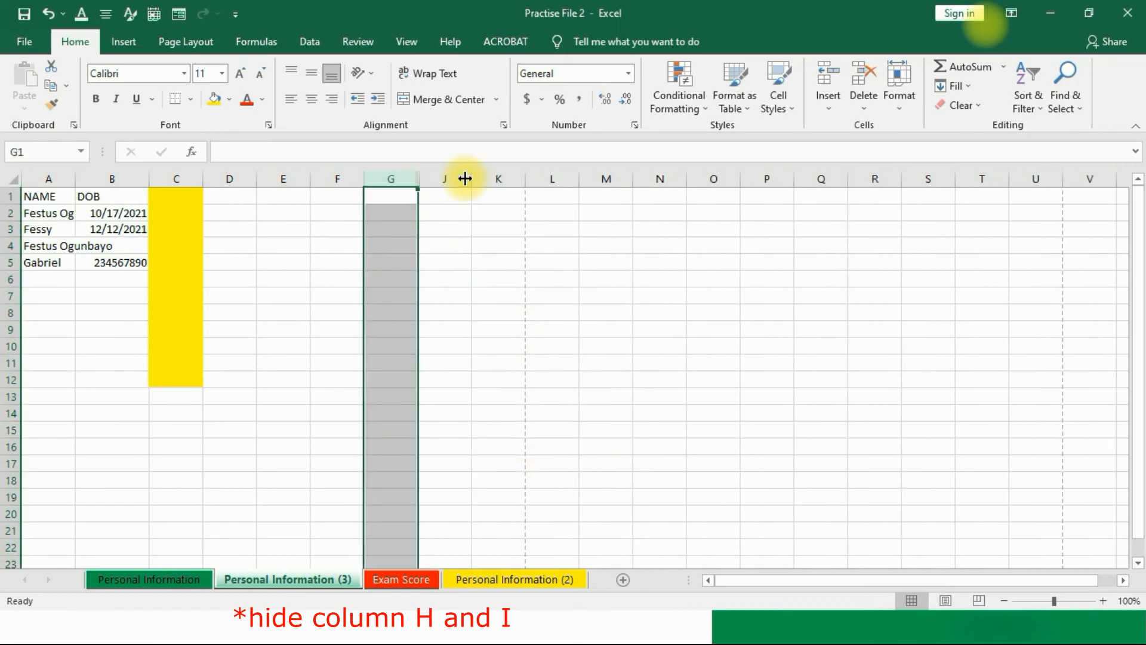
{"action": "left_click", "coordinate": [449, 178]}
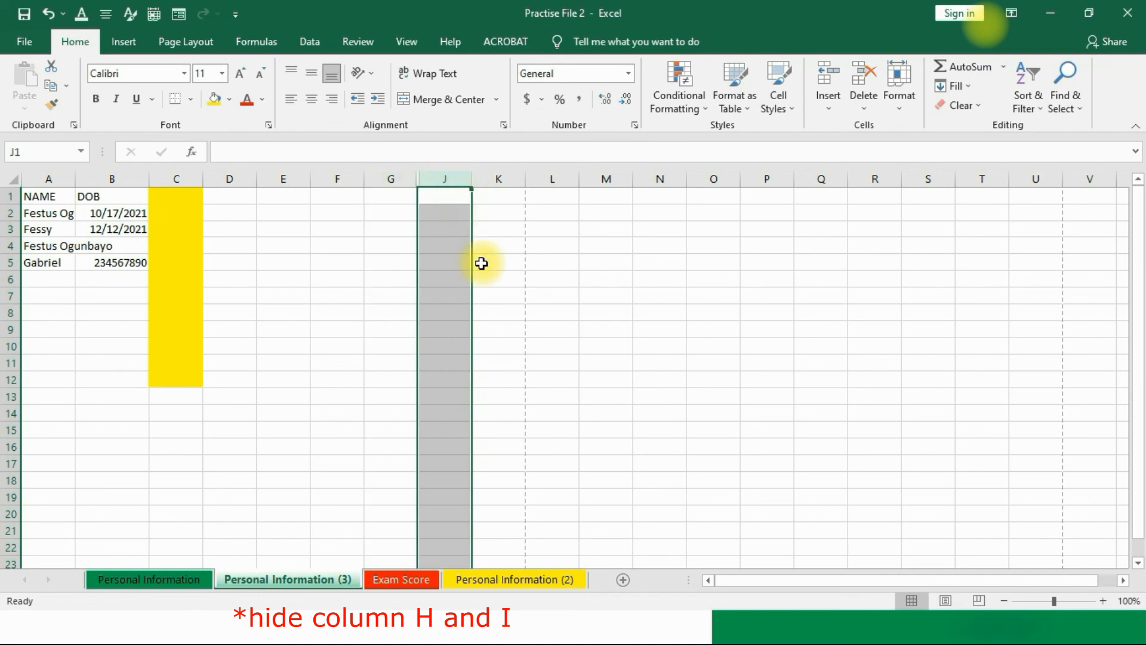
{"action": "left_click", "coordinate": [533, 243]}
{"action": "left_click", "coordinate": [389, 174]}
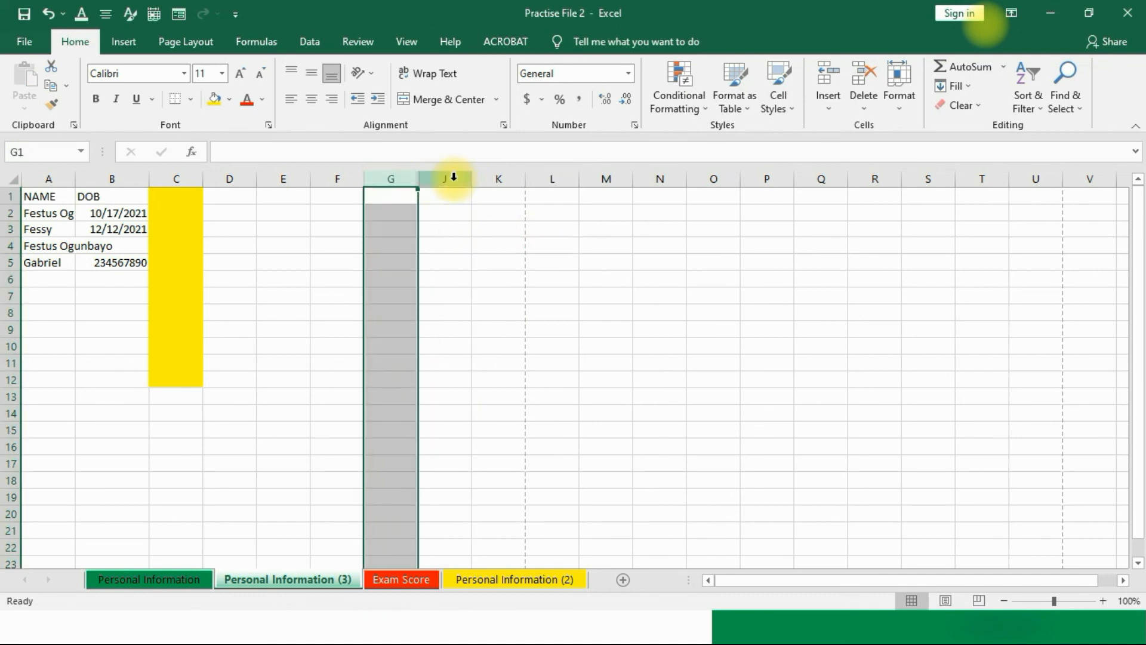
{"action": "left_click", "coordinate": [454, 174]}
{"action": "left_click", "coordinate": [419, 175]}
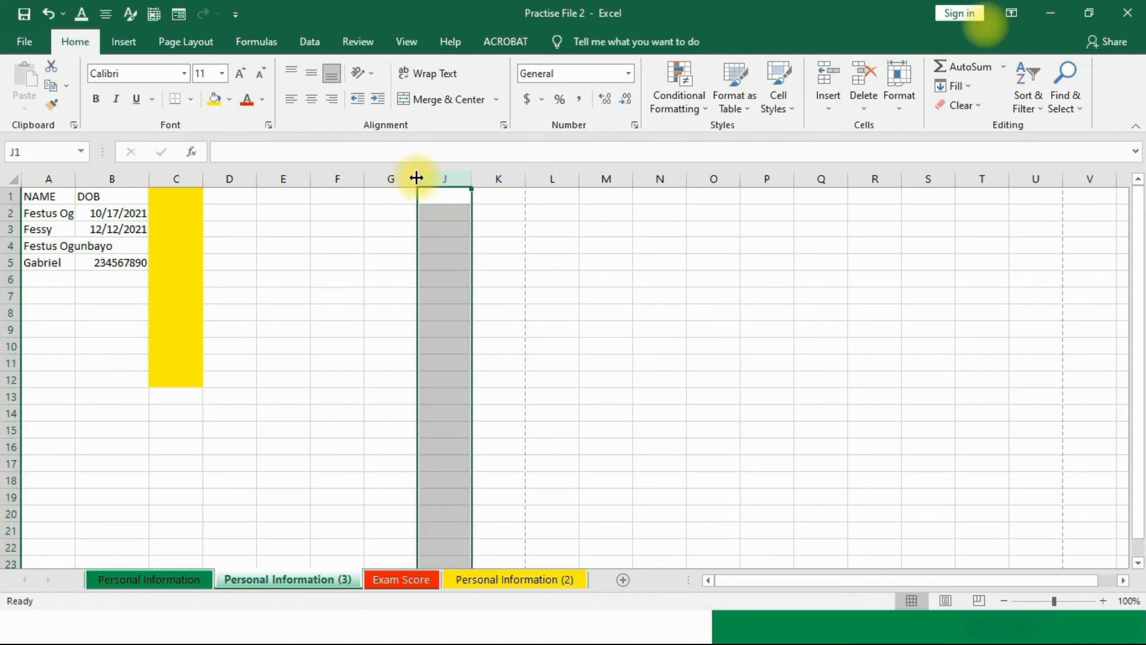
{"action": "left_click", "coordinate": [417, 175]}
{"action": "left_click", "coordinate": [417, 174]}
{"action": "left_click", "coordinate": [403, 179]}
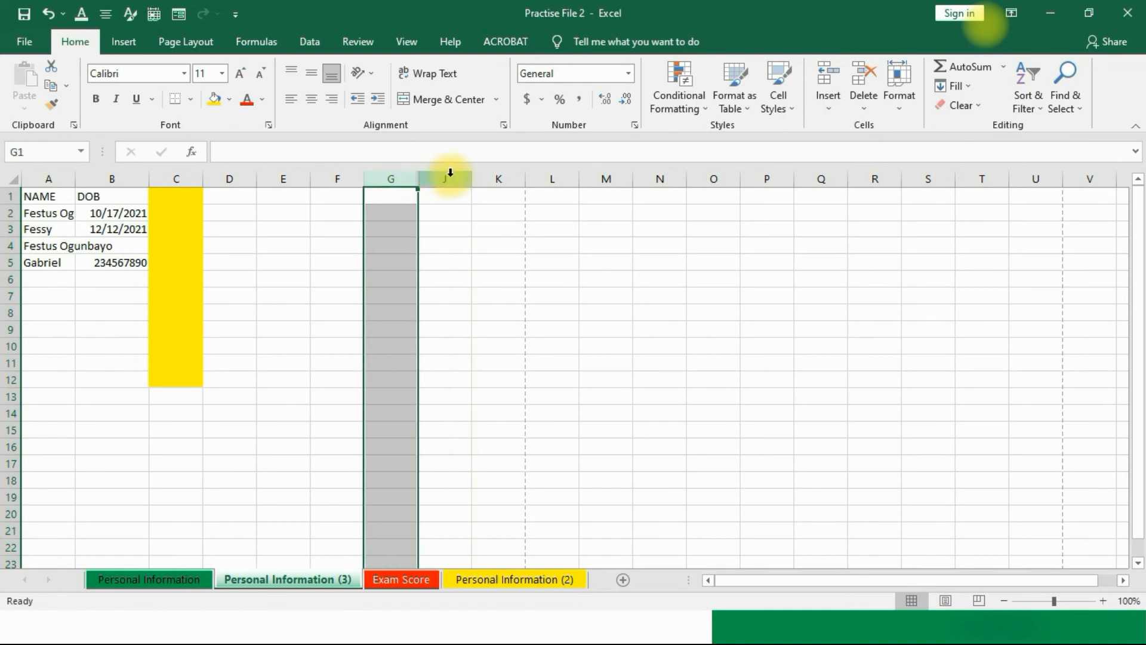
{"action": "left_click", "coordinate": [552, 308]}
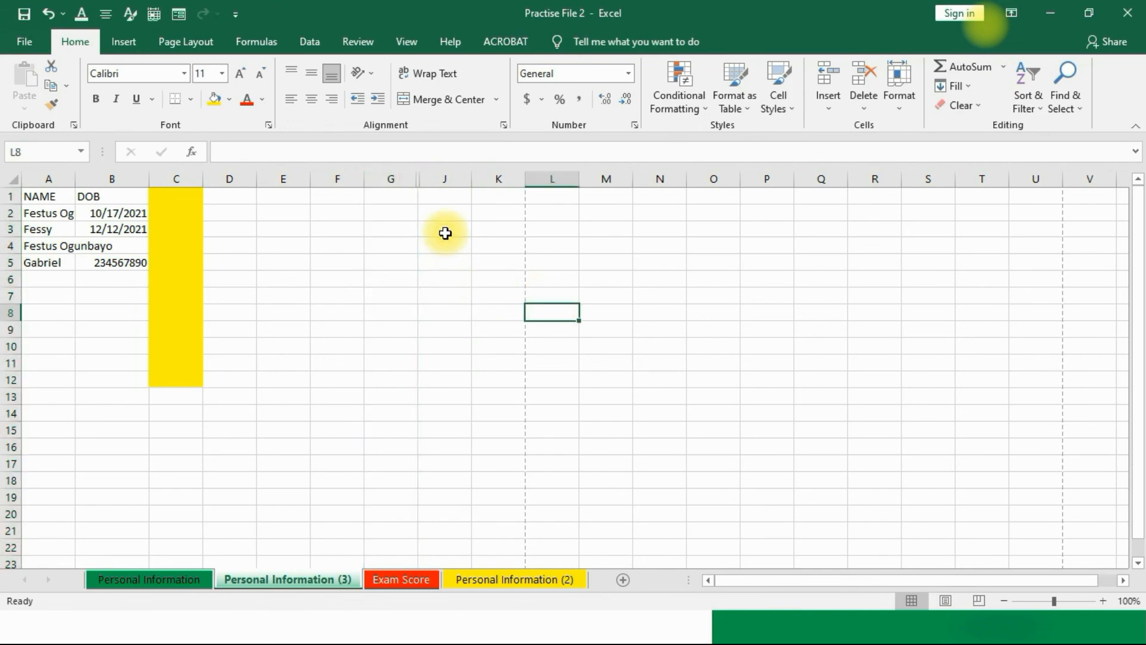
{"action": "double_click", "coordinate": [419, 179]}
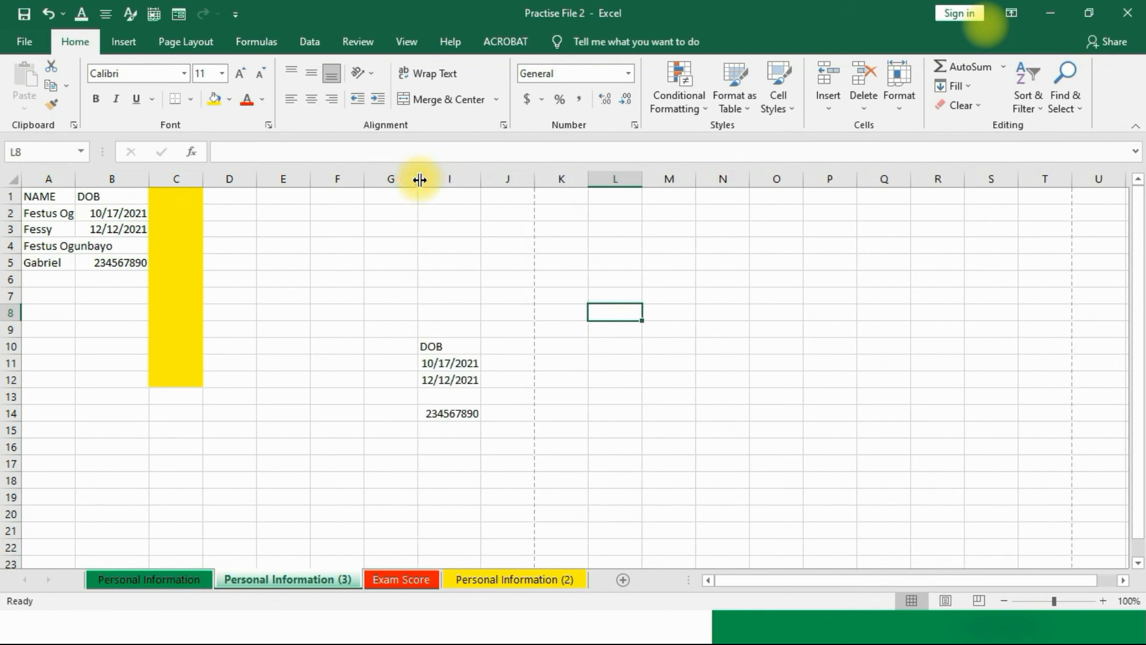
{"action": "key", "text": "ctrl+z"}
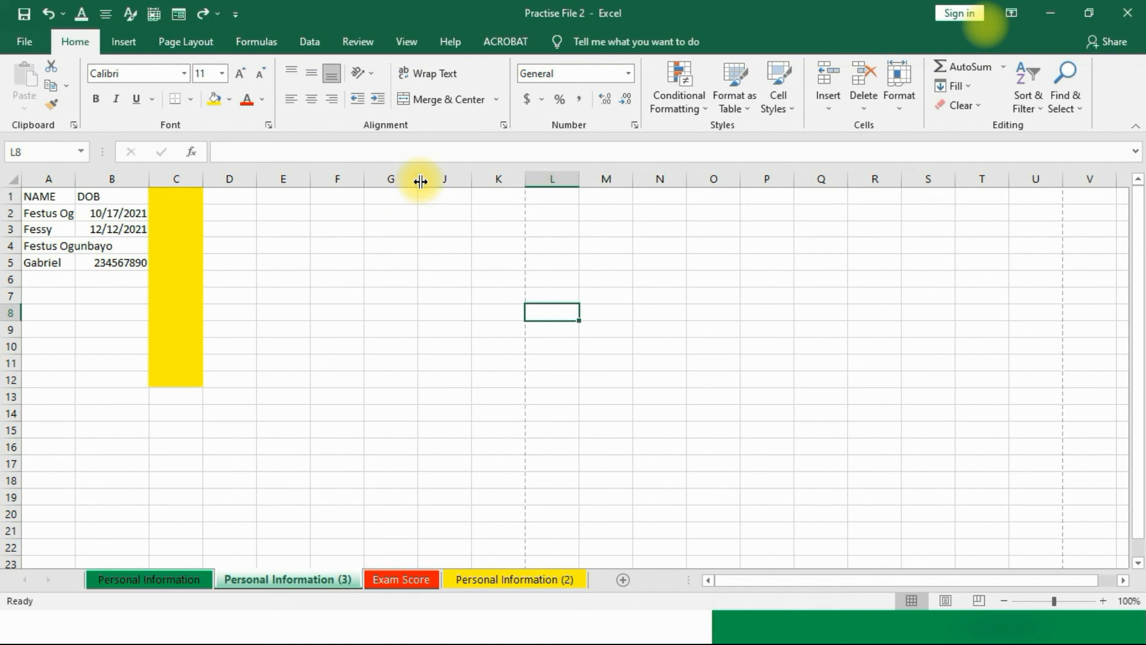
{"action": "double_click", "coordinate": [420, 181]}
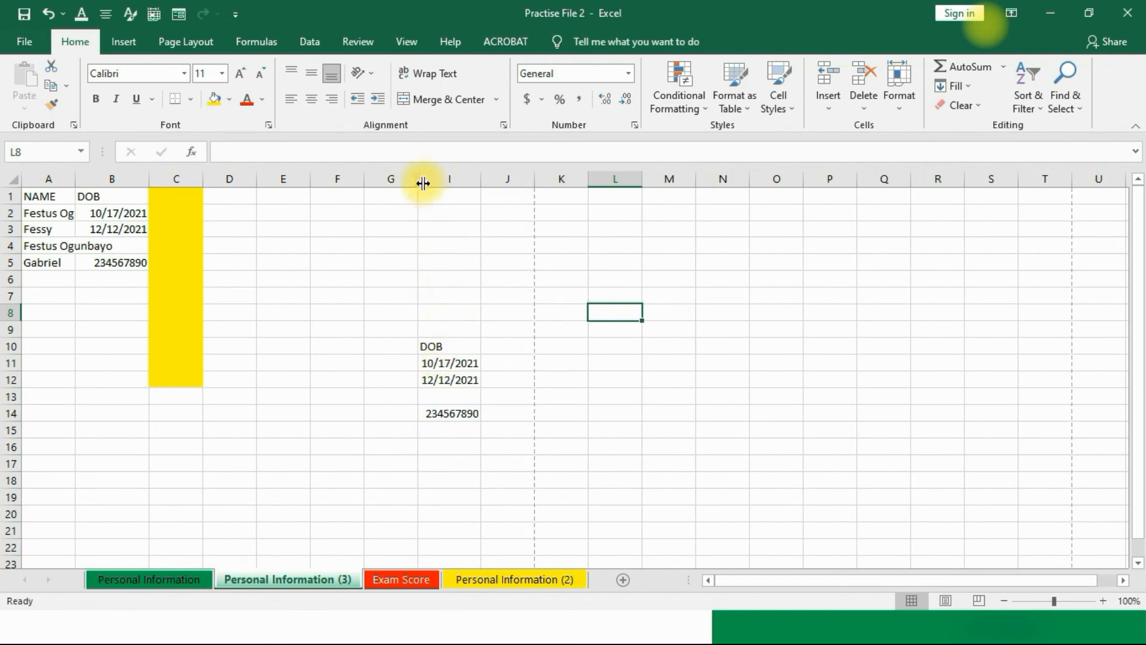
{"action": "double_click", "coordinate": [419, 179]}
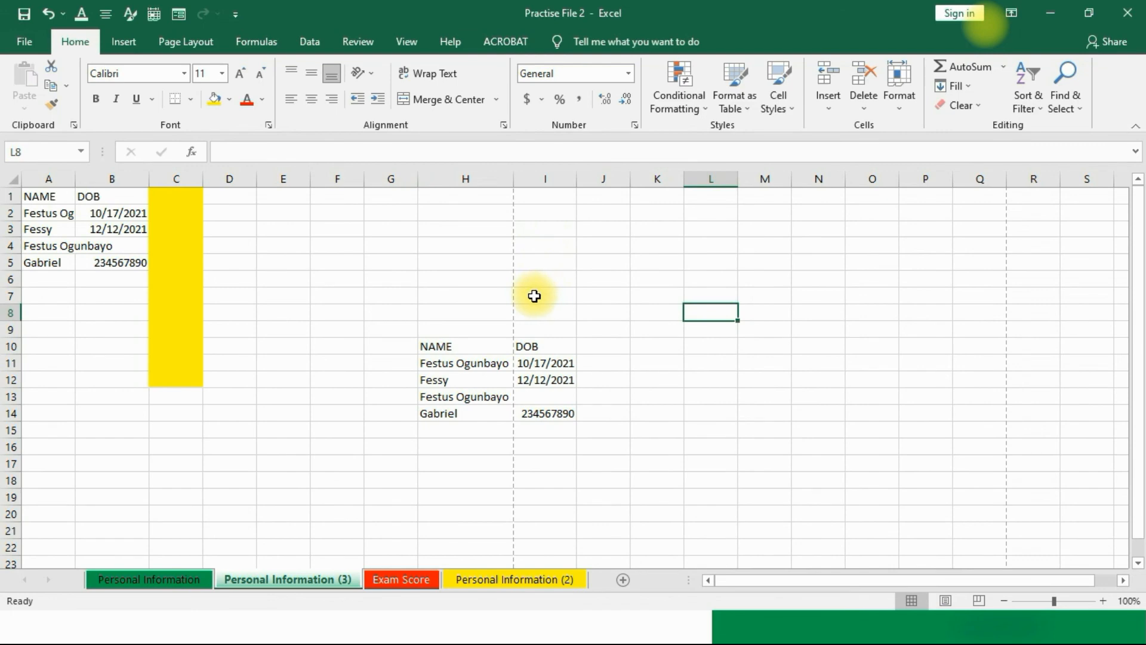
{"action": "key", "text": "ctrl+z"}
{"action": "key", "text": "ctrl+z"}
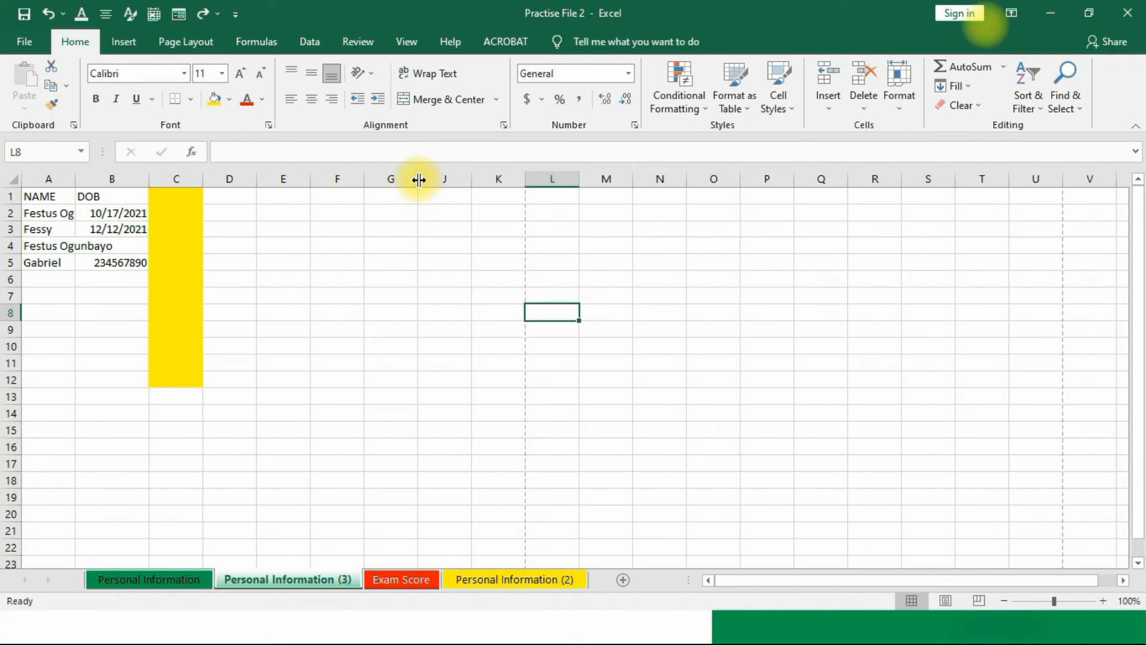
Step: Unhide columns I and H between G and J, then advance the slideshow toward the THANK YOU slide
{"action": "left_click", "coordinate": [418, 179]}
{"action": "right_click", "coordinate": [418, 180]}
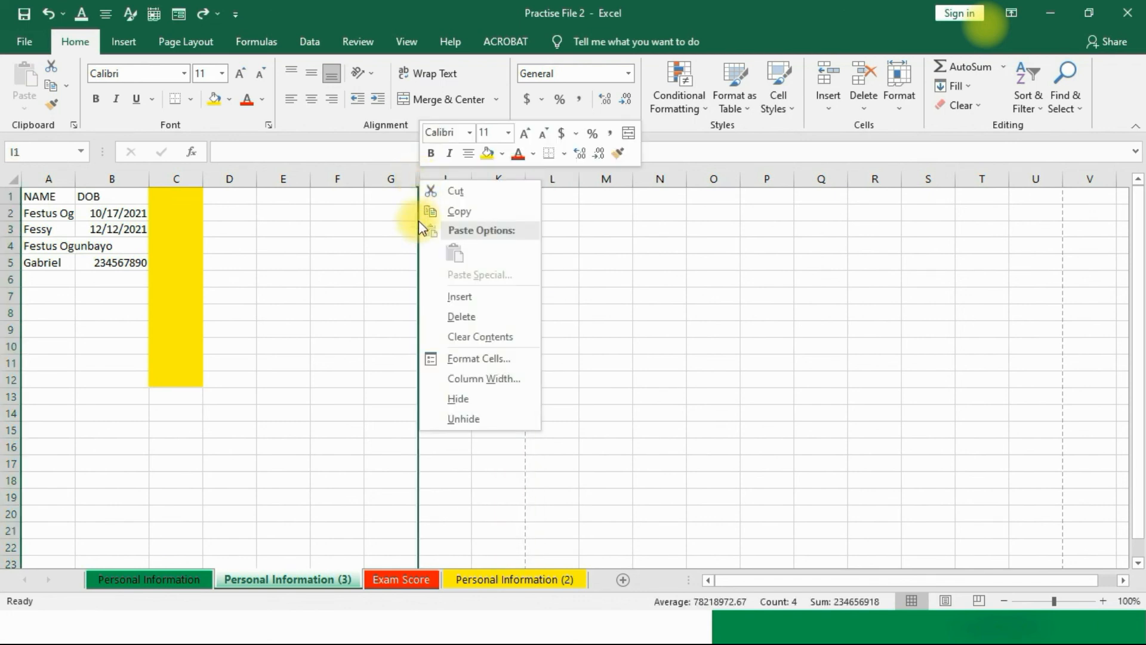
{"action": "left_click", "coordinate": [458, 419]}
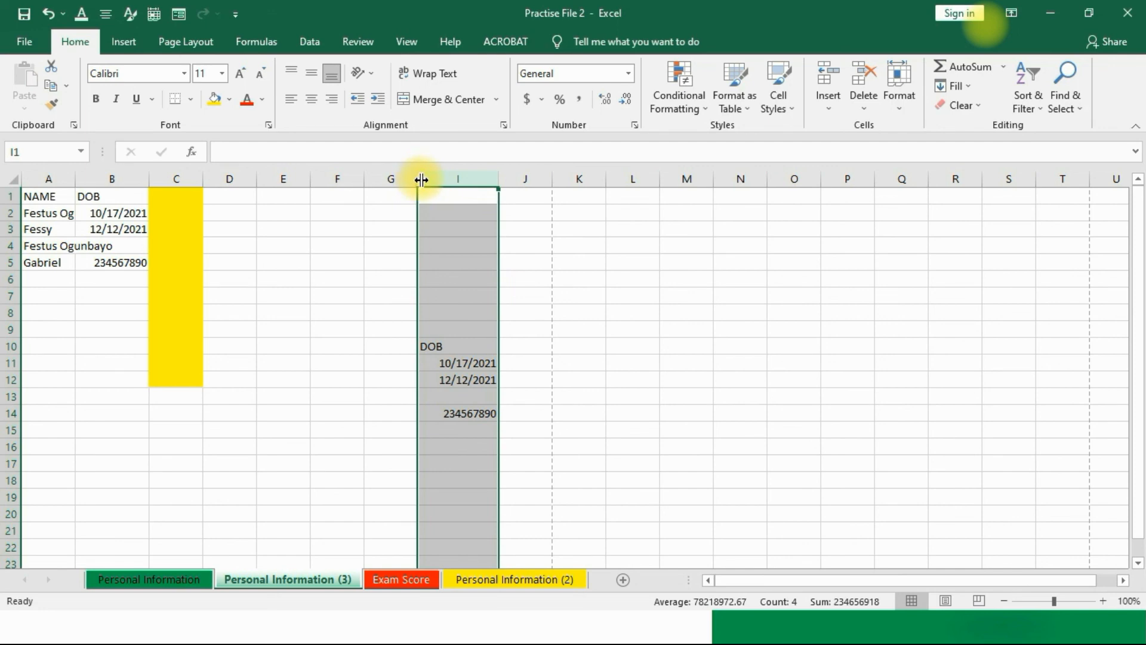
{"action": "left_click", "coordinate": [406, 229]}
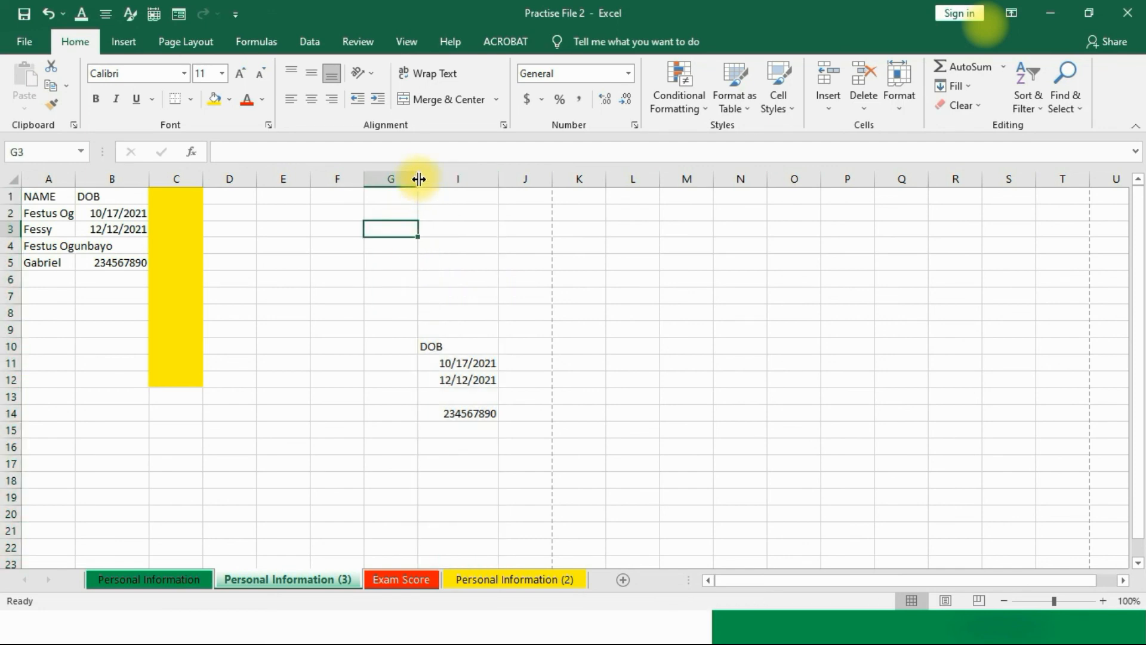
{"action": "right_click", "coordinate": [419, 179]}
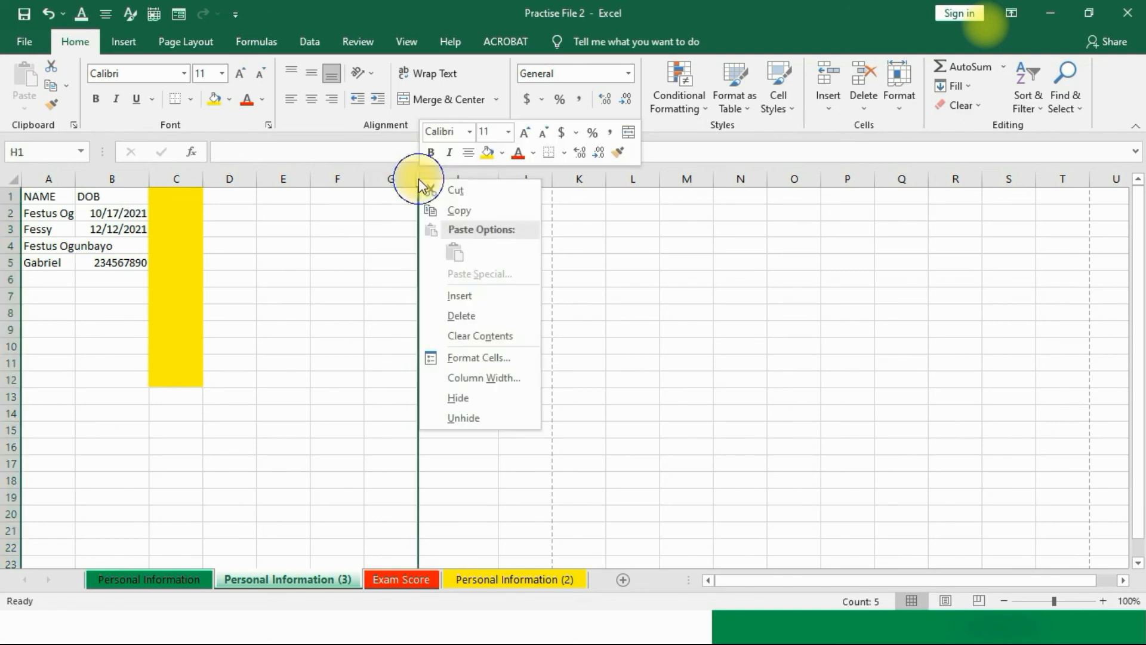
{"action": "left_click", "coordinate": [448, 417]}
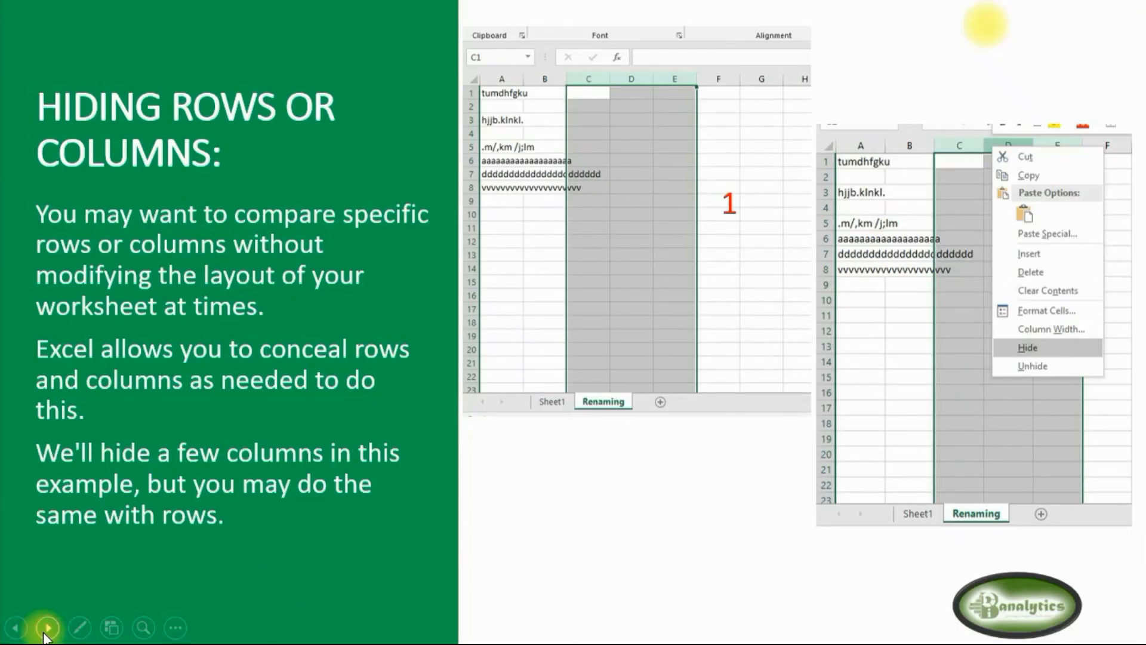
{"action": "left_click", "coordinate": [46, 630]}
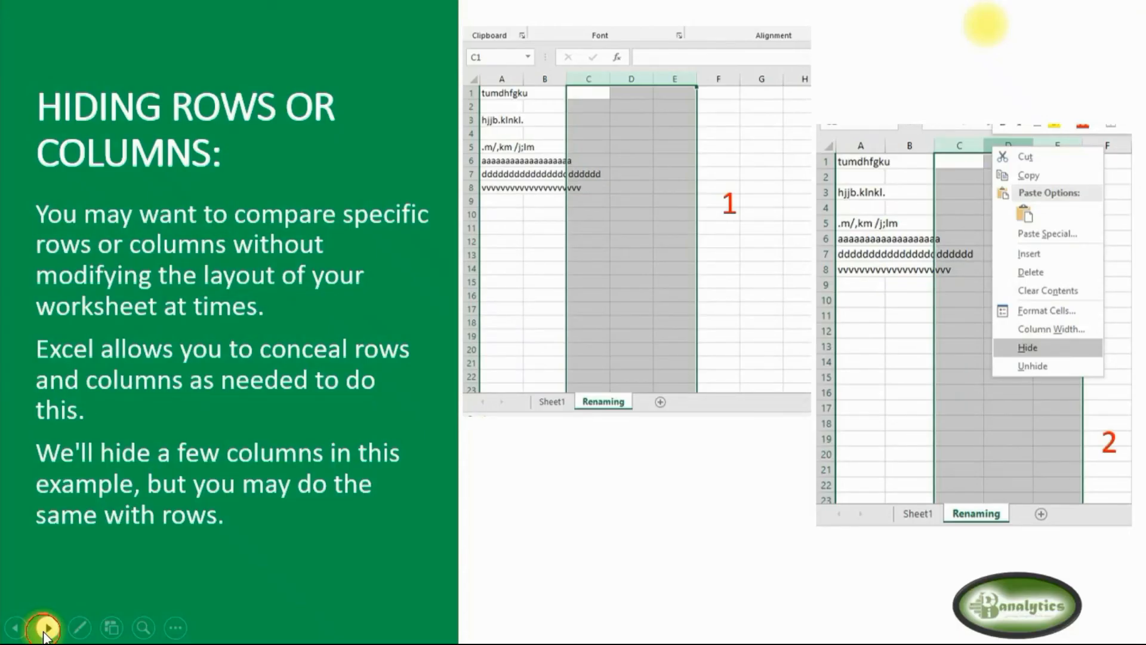
{"action": "left_click", "coordinate": [46, 629]}
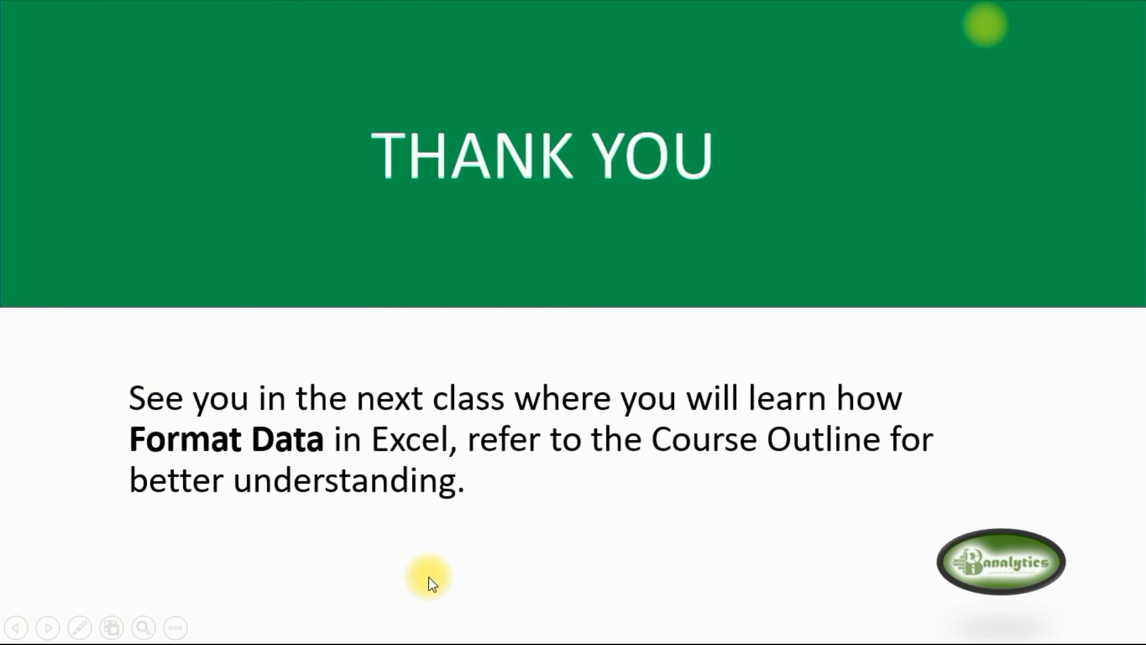